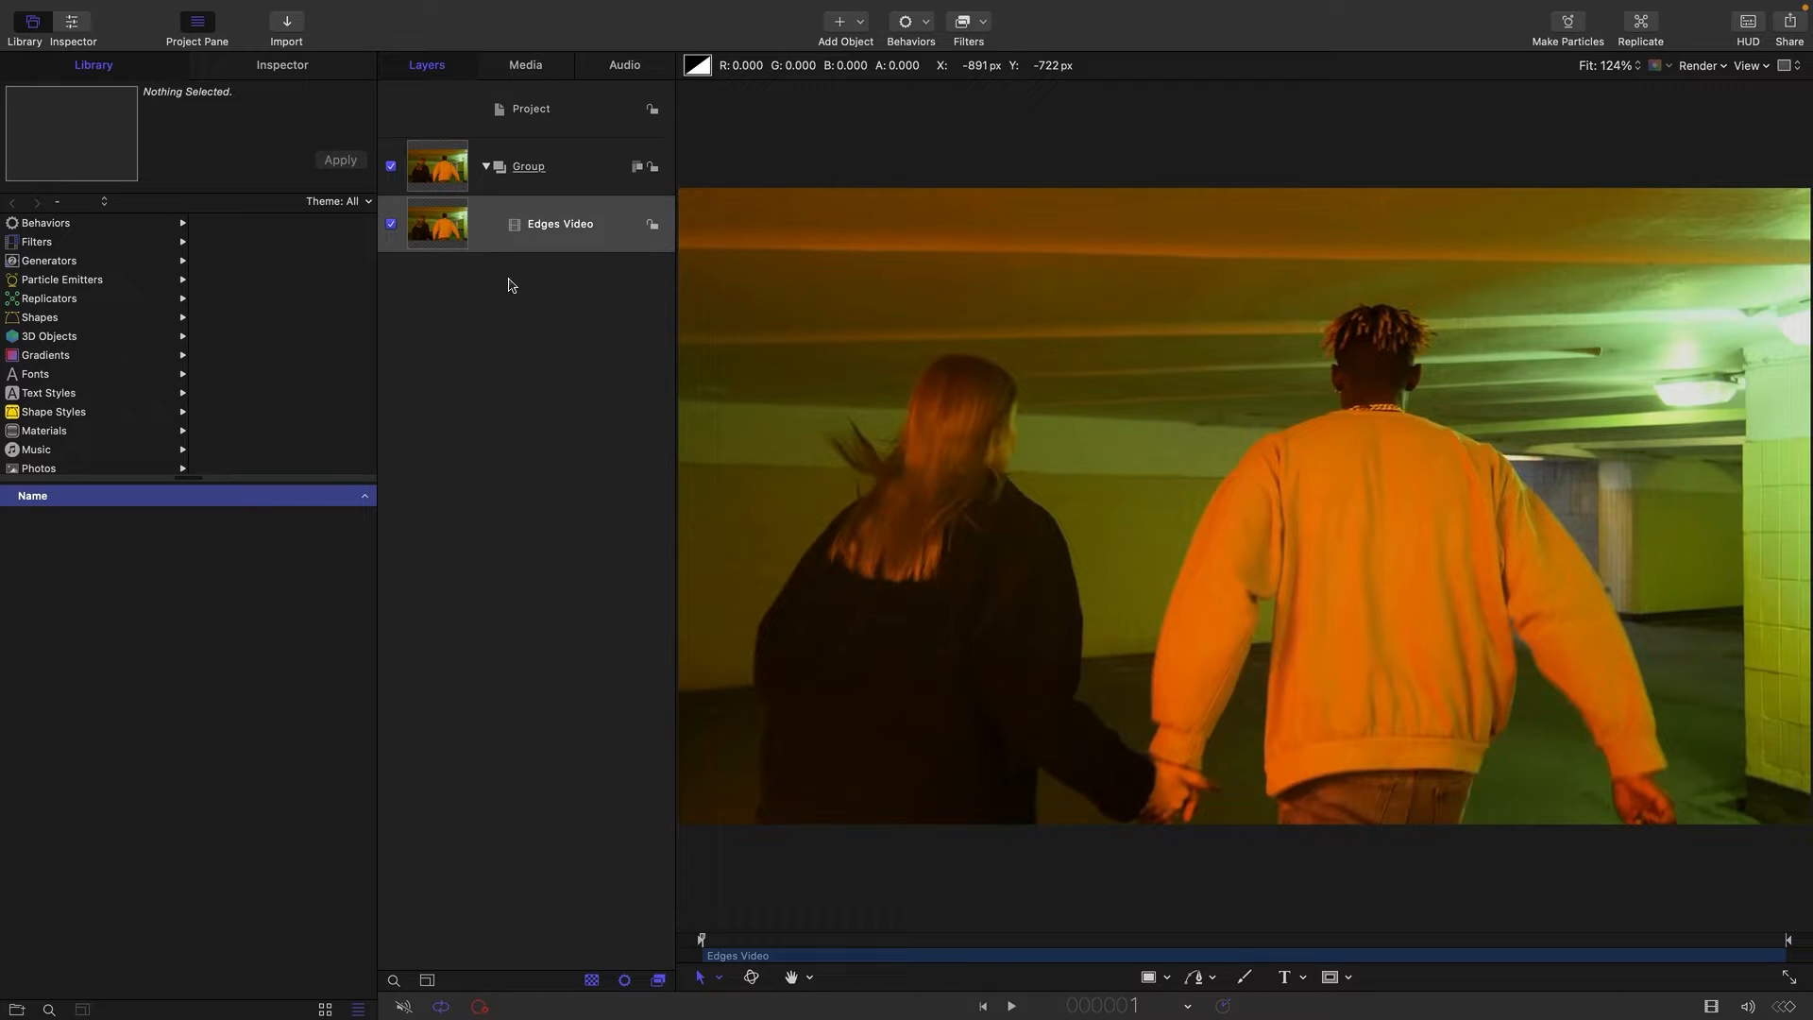
Apply the Stylize Edges filter to the Edges Video layer with intensity 50 and examine the line quality up close.
{"action": "left_click", "coordinate": [435, 225]}
{"action": "left_click", "coordinate": [983, 21]}
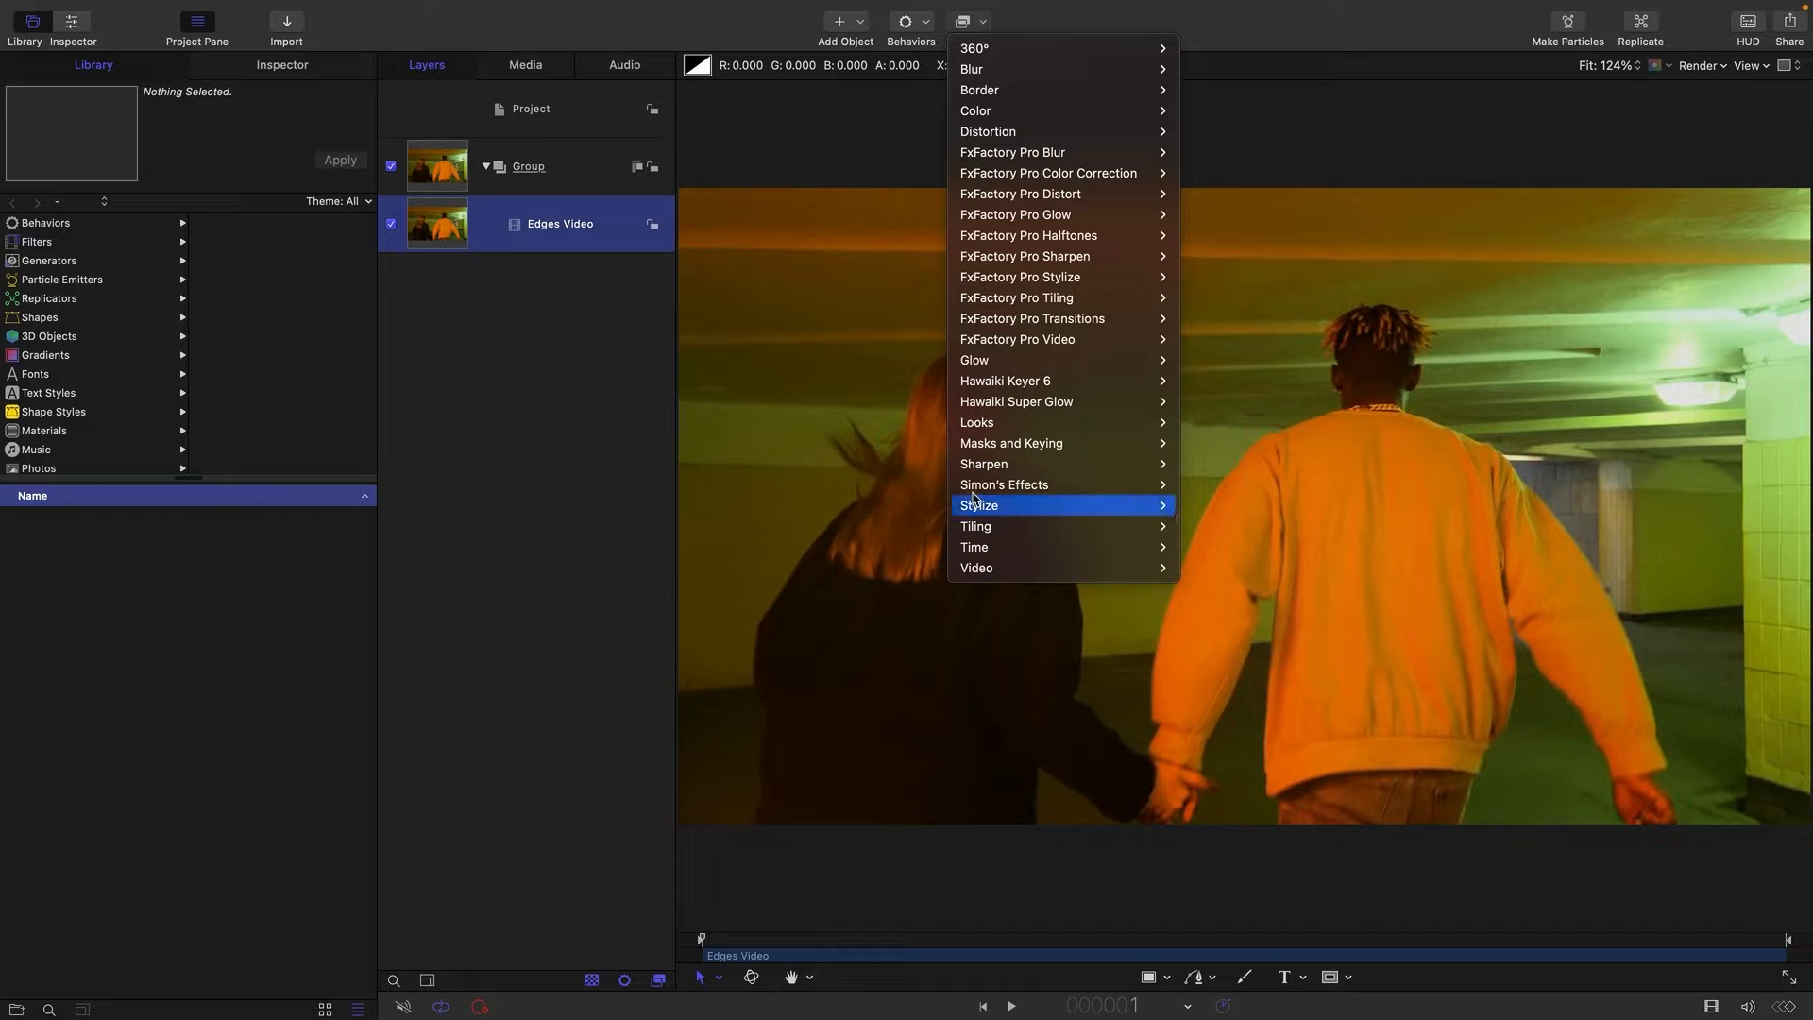
{"action": "mouse_move", "coordinate": [979, 510]}
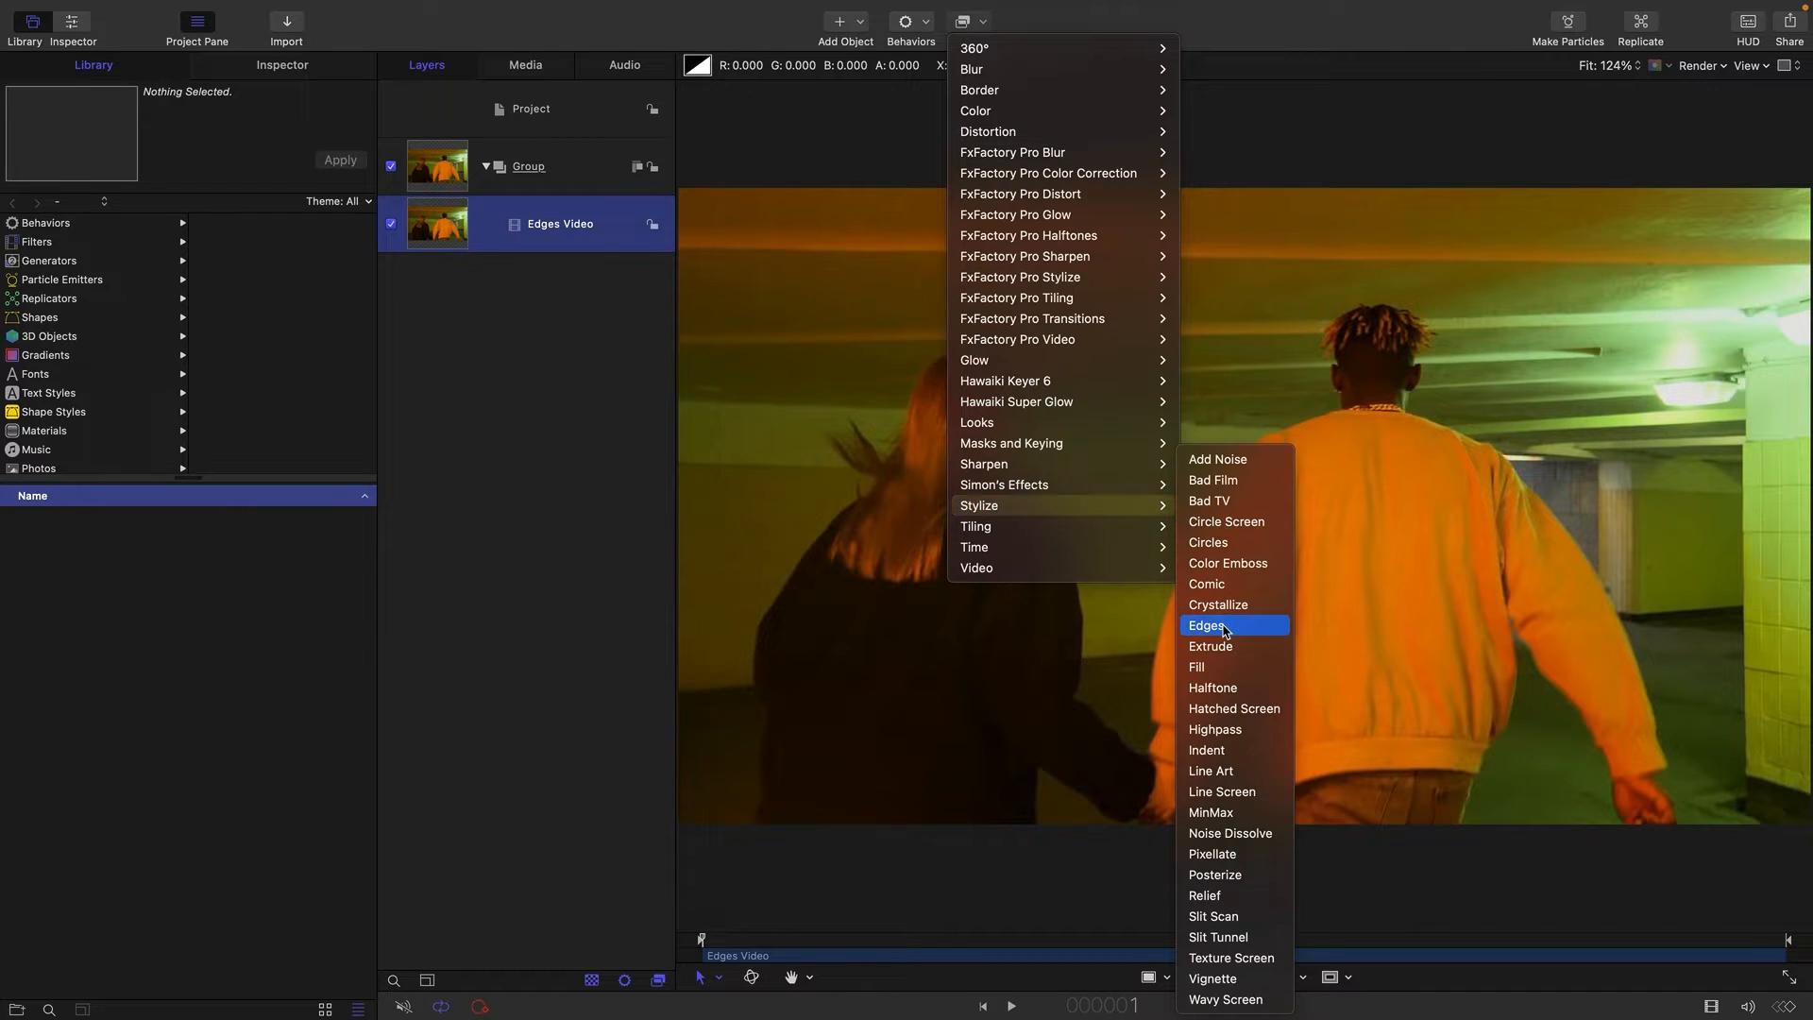
{"action": "left_click", "coordinate": [1207, 625]}
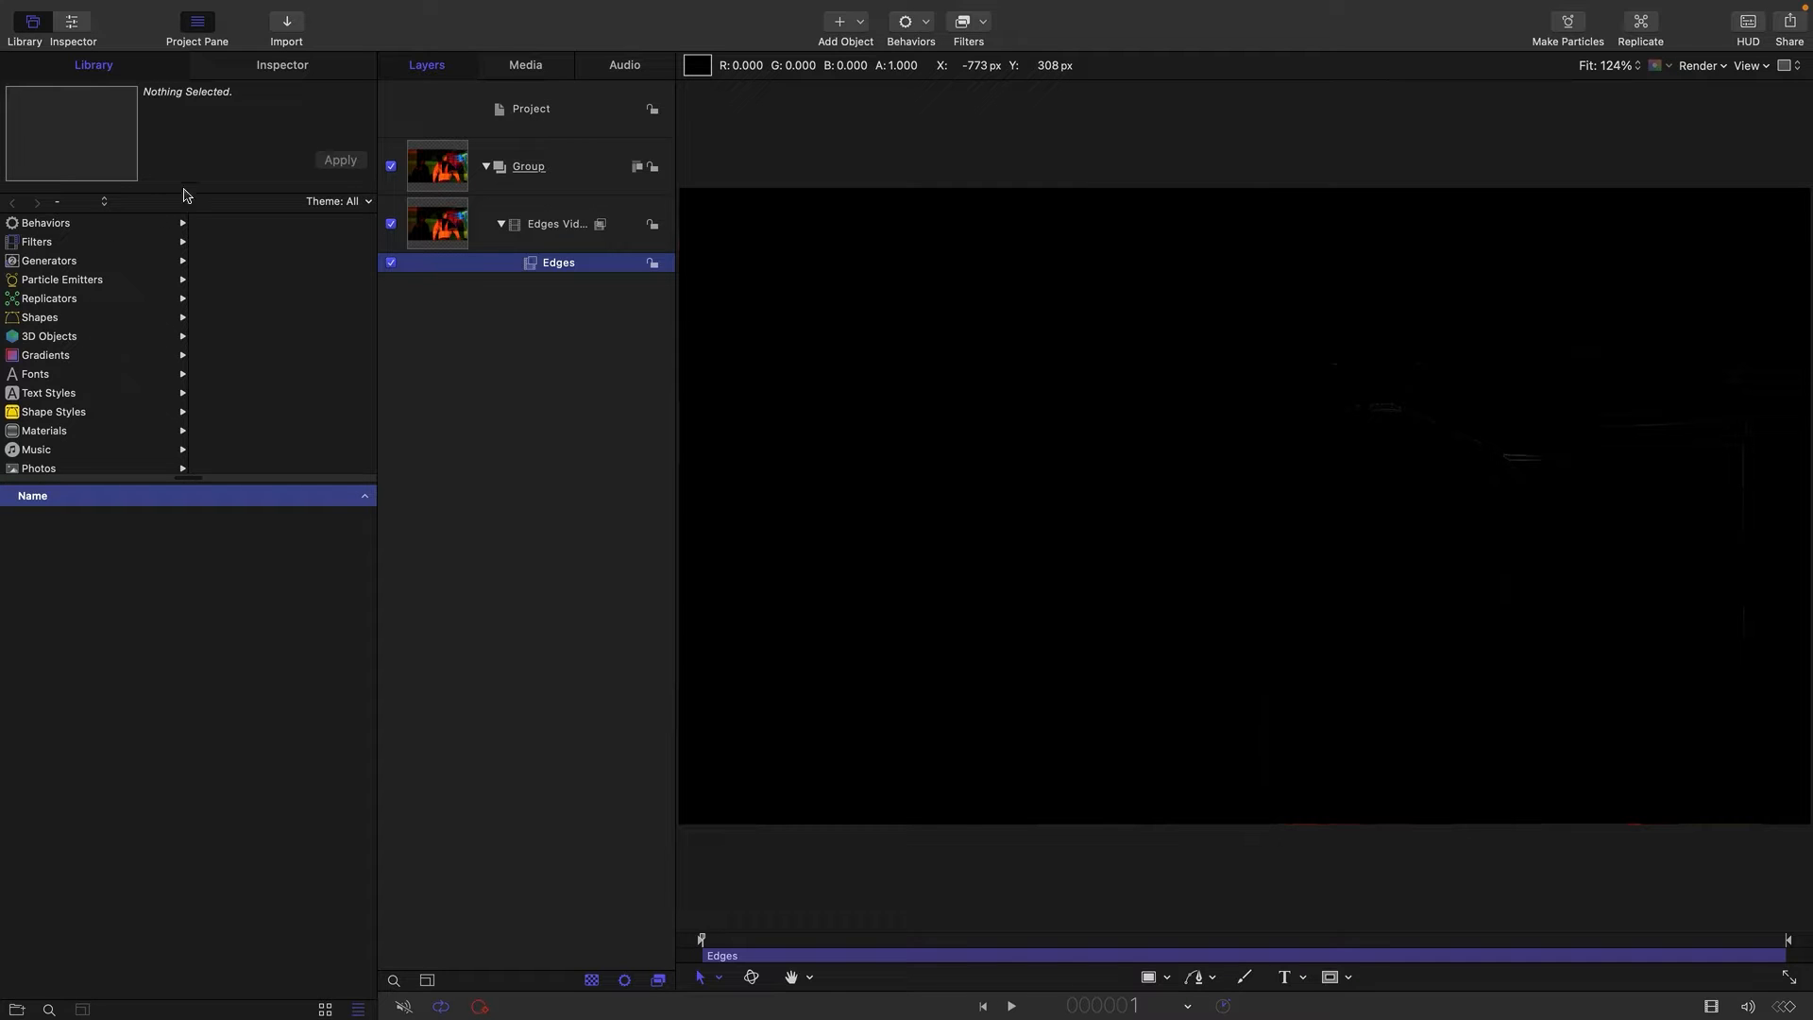
{"action": "left_click", "coordinate": [273, 68]}
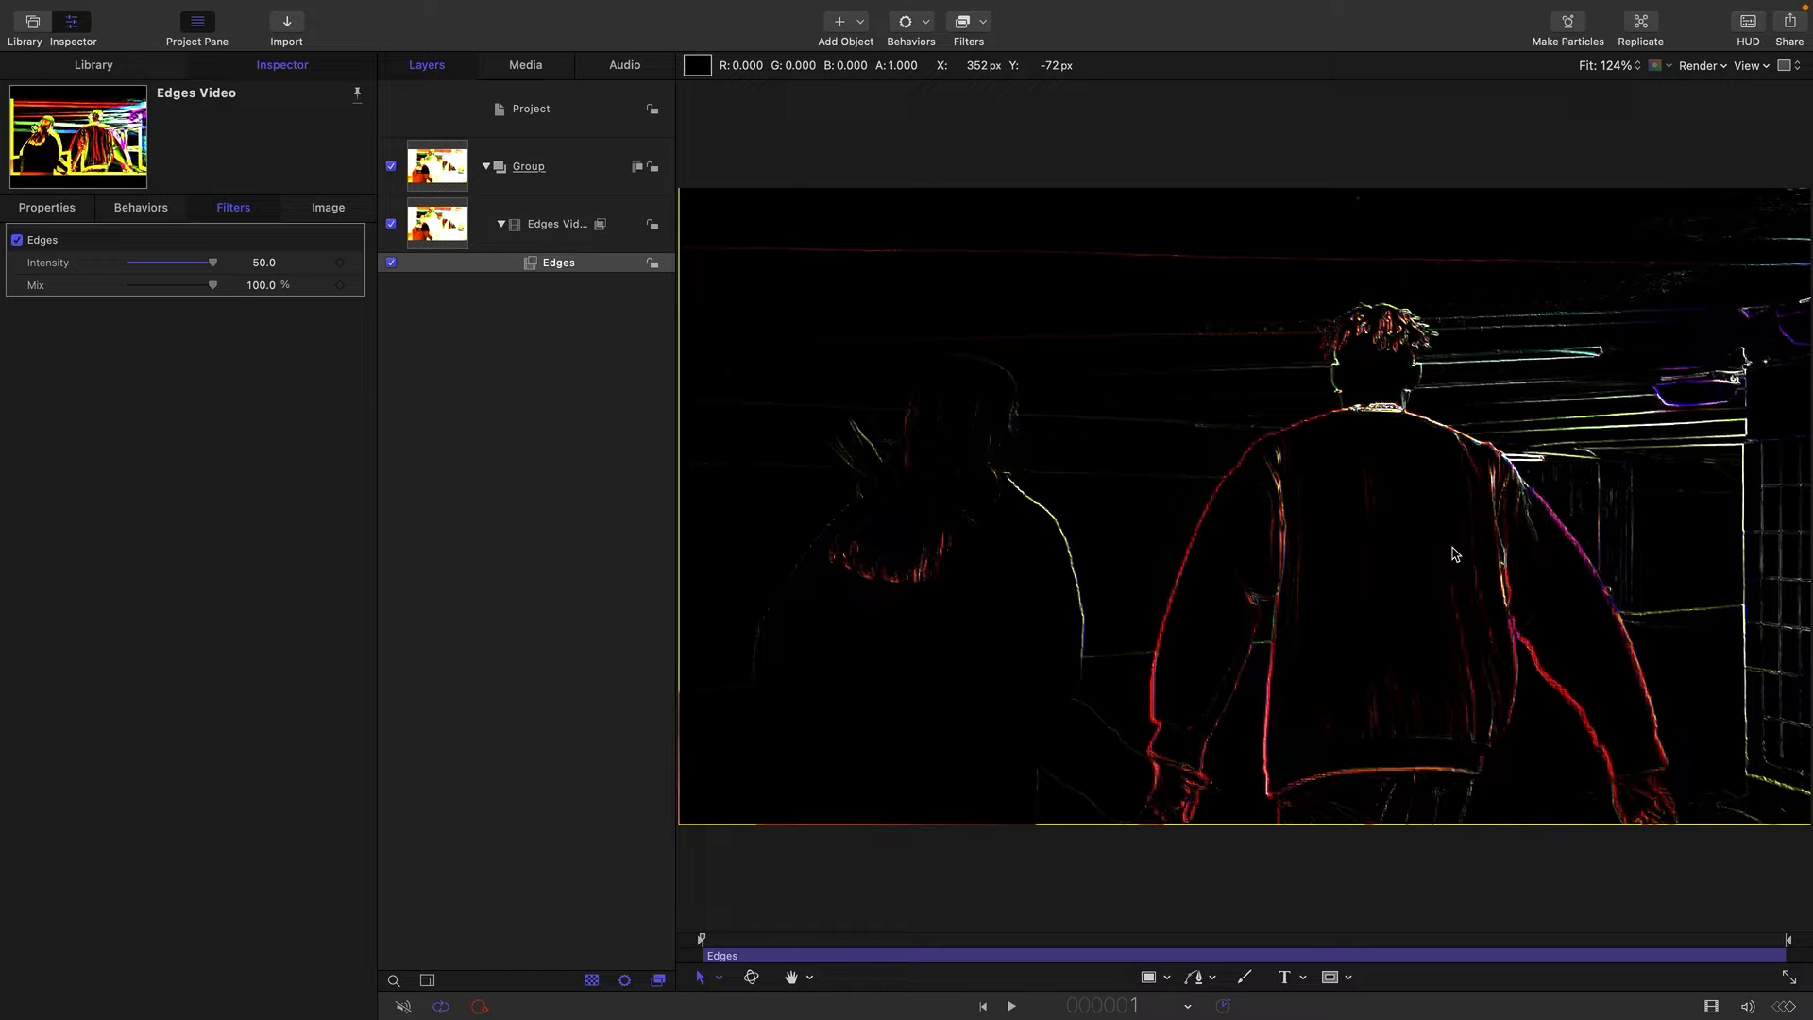
{"action": "key", "text": "super+equal"}
{"action": "key", "text": "super+equal"}
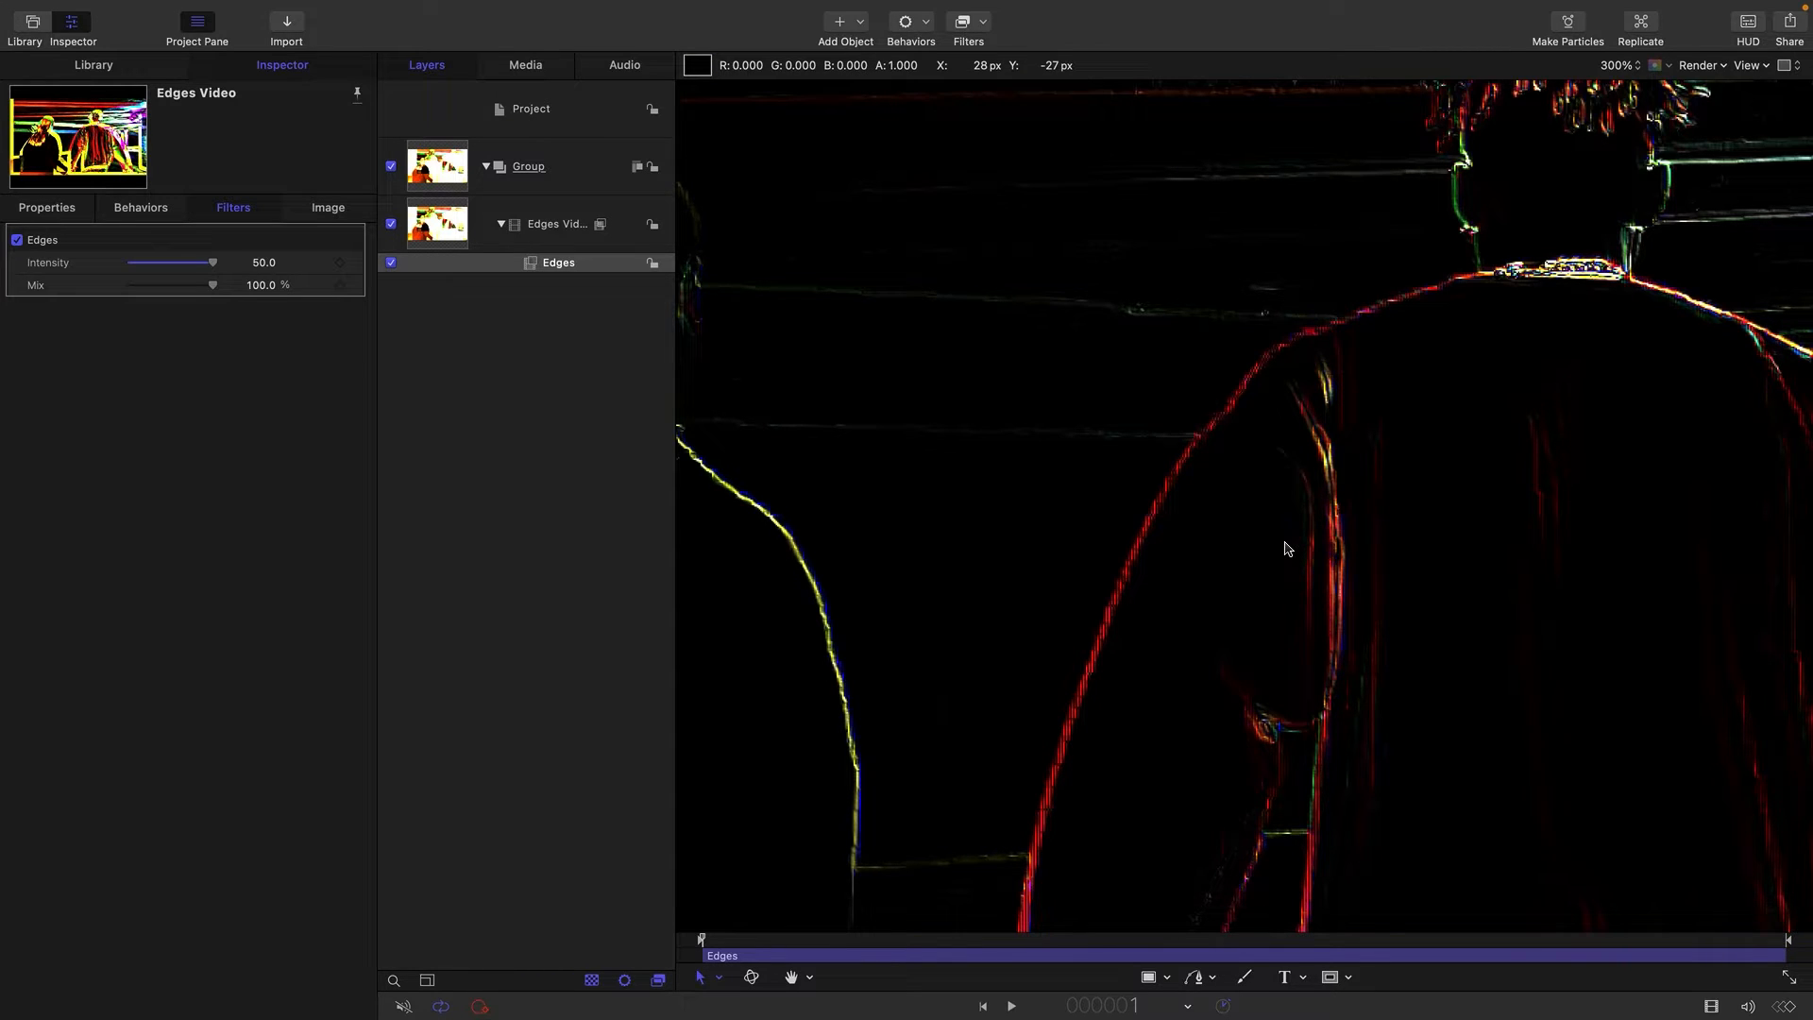
{"action": "key", "text": "super+minus"}
{"action": "key", "text": "super+minus"}
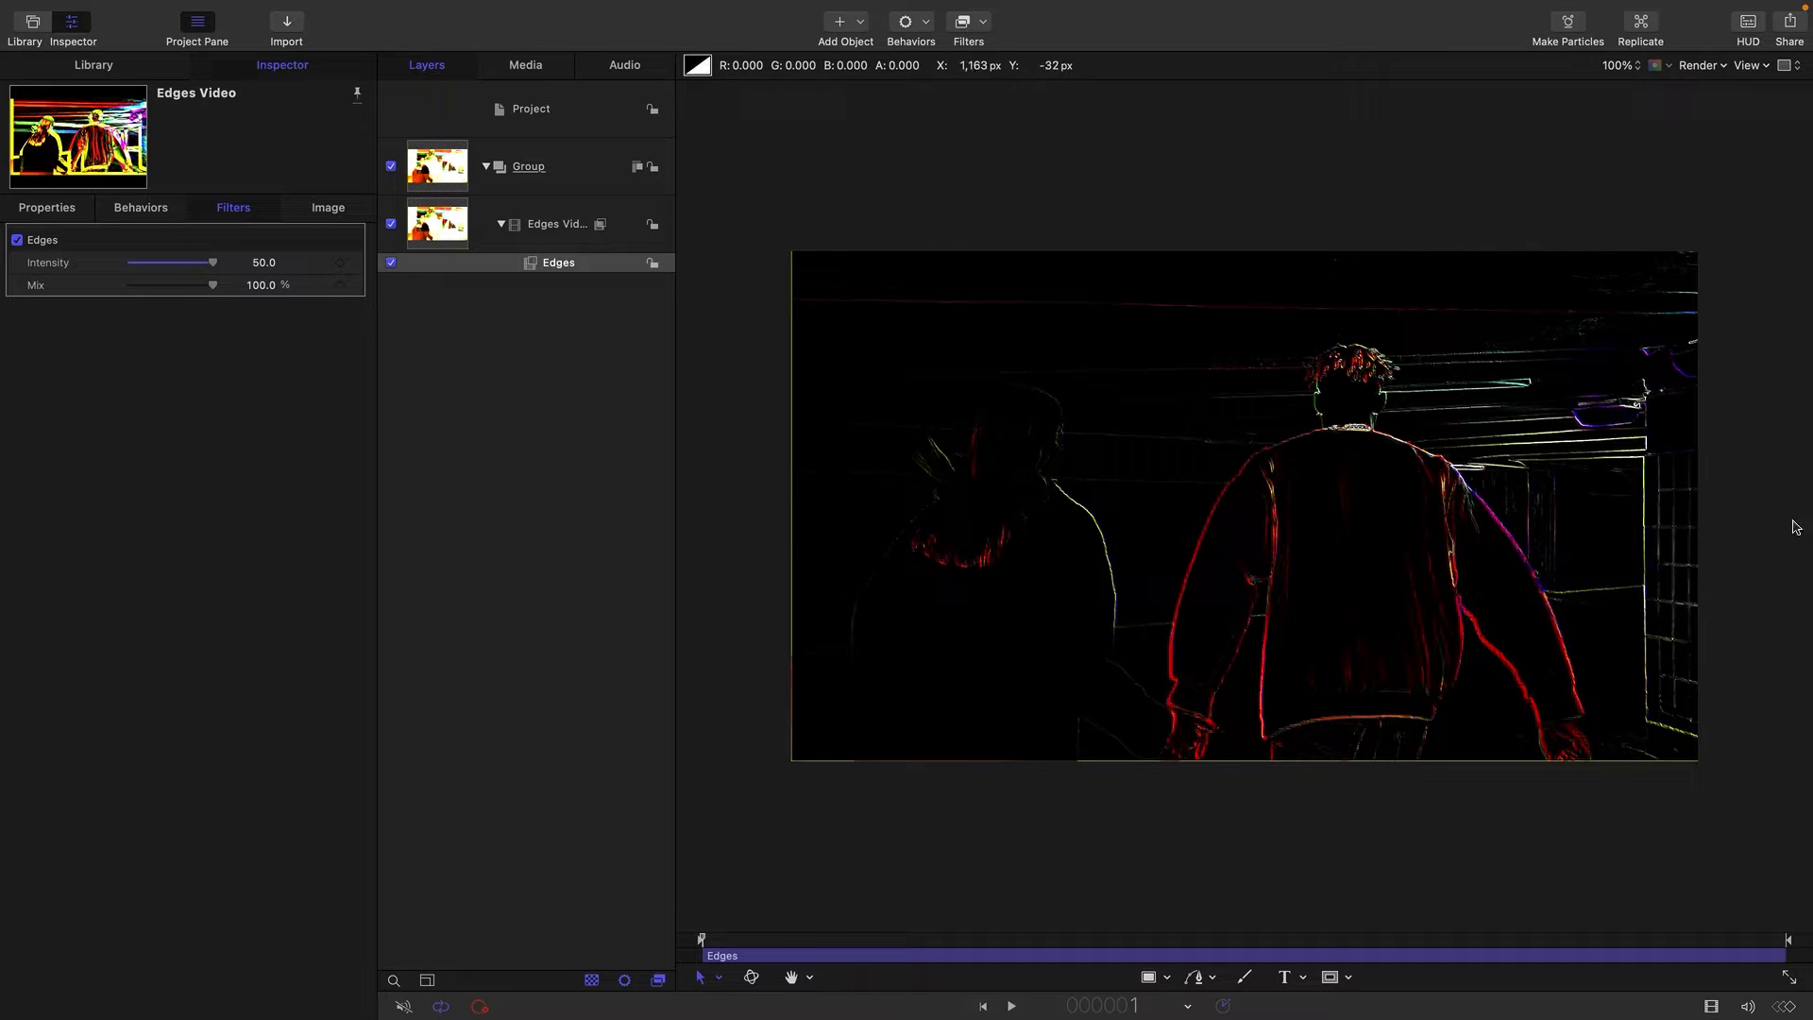
Delete the Edges filter from the Edges Video layer.
{"action": "left_click", "coordinate": [478, 374]}
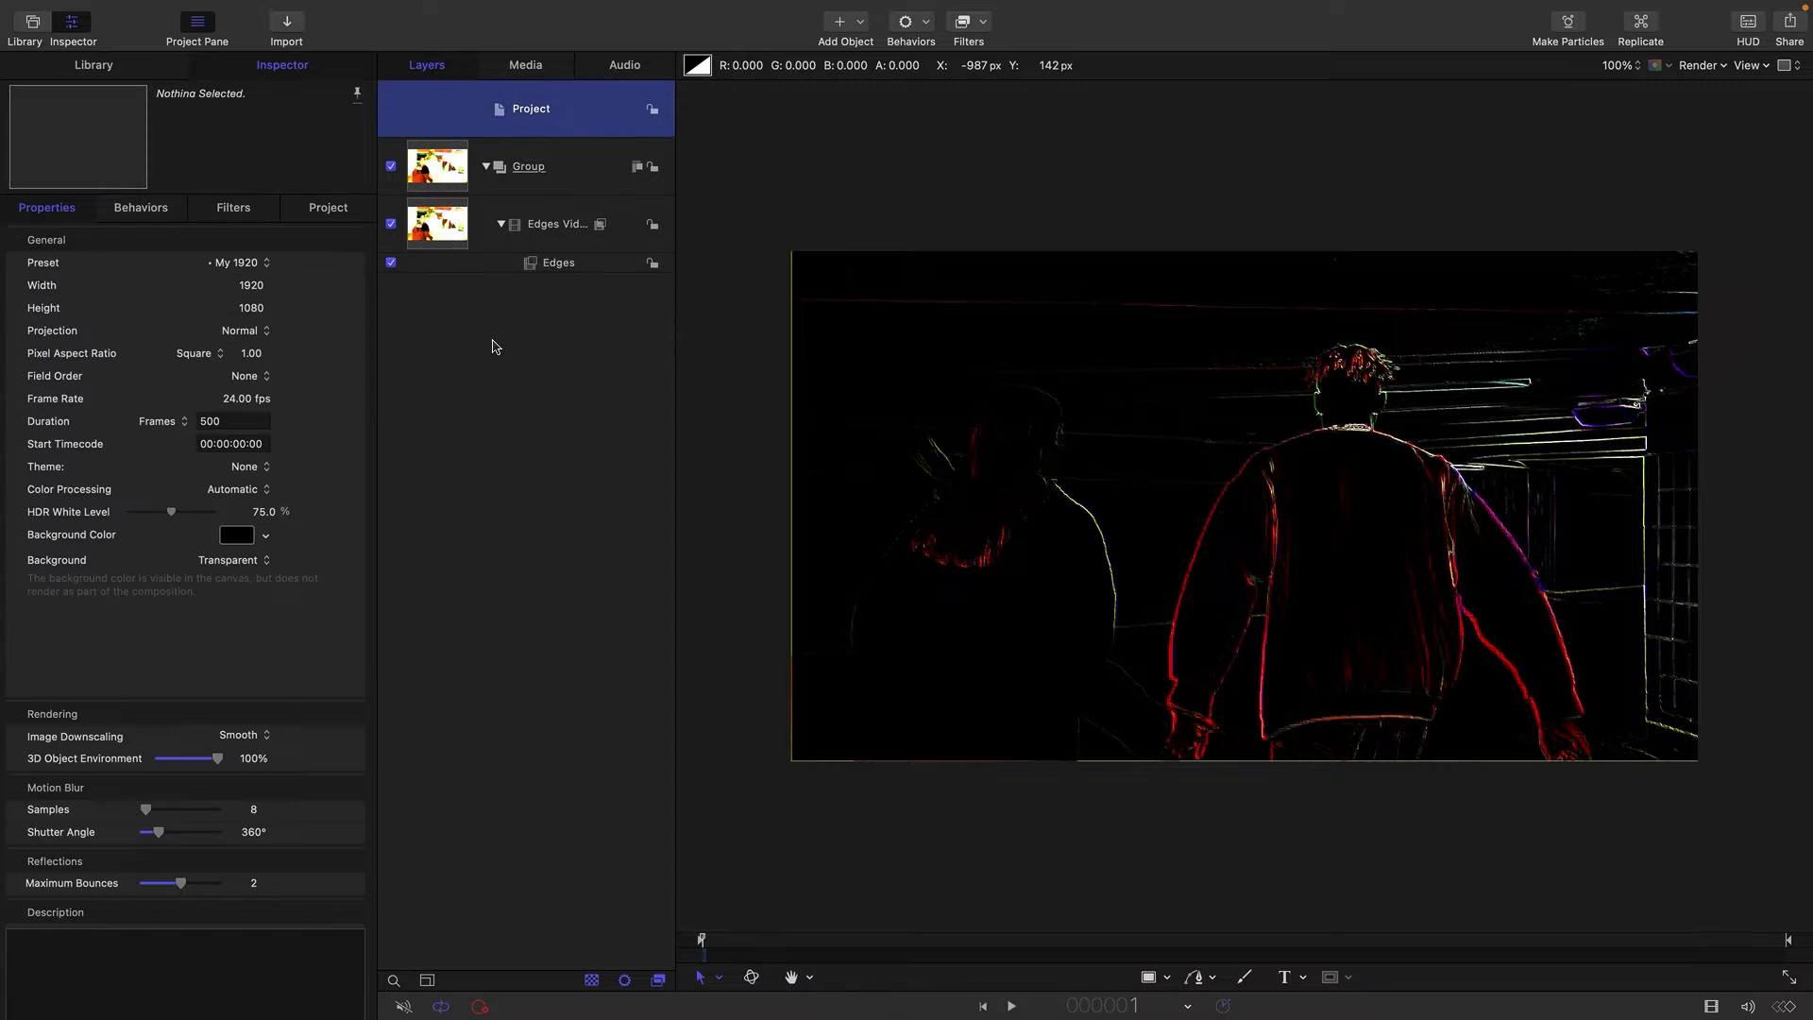
{"action": "left_click", "coordinate": [552, 263]}
{"action": "right_click", "coordinate": [552, 263]}
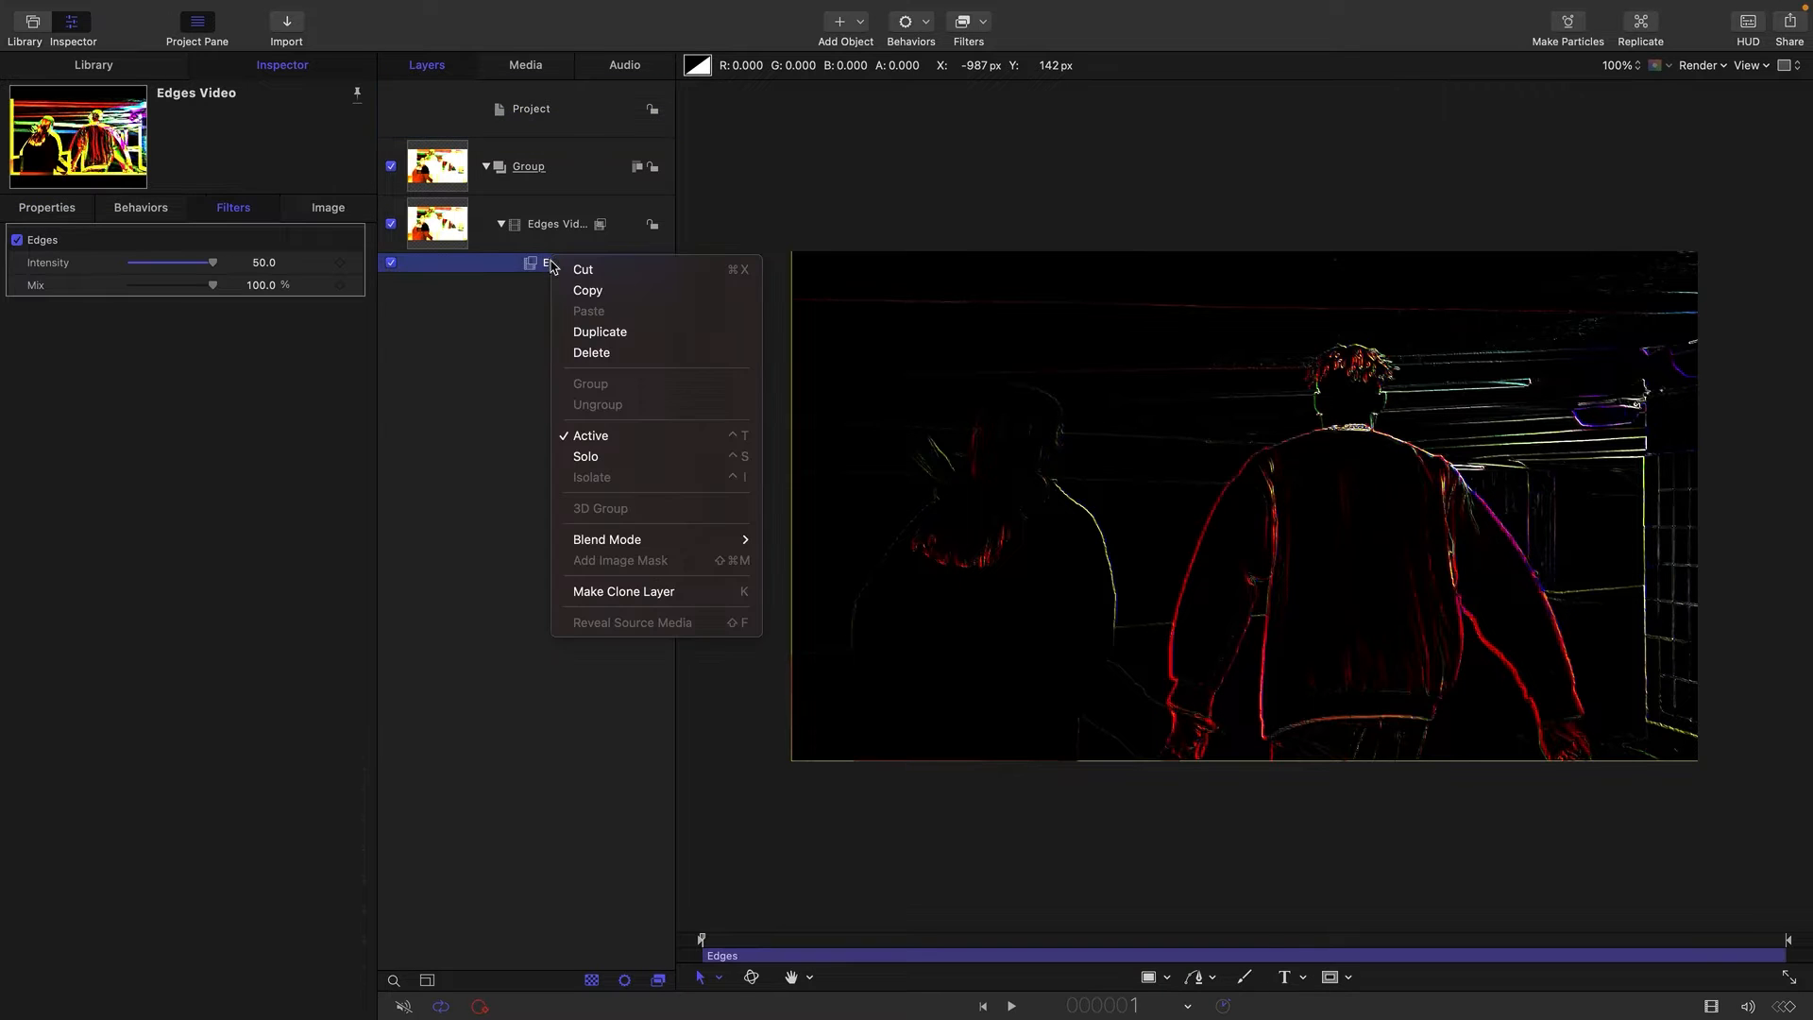
{"action": "left_click", "coordinate": [594, 357]}
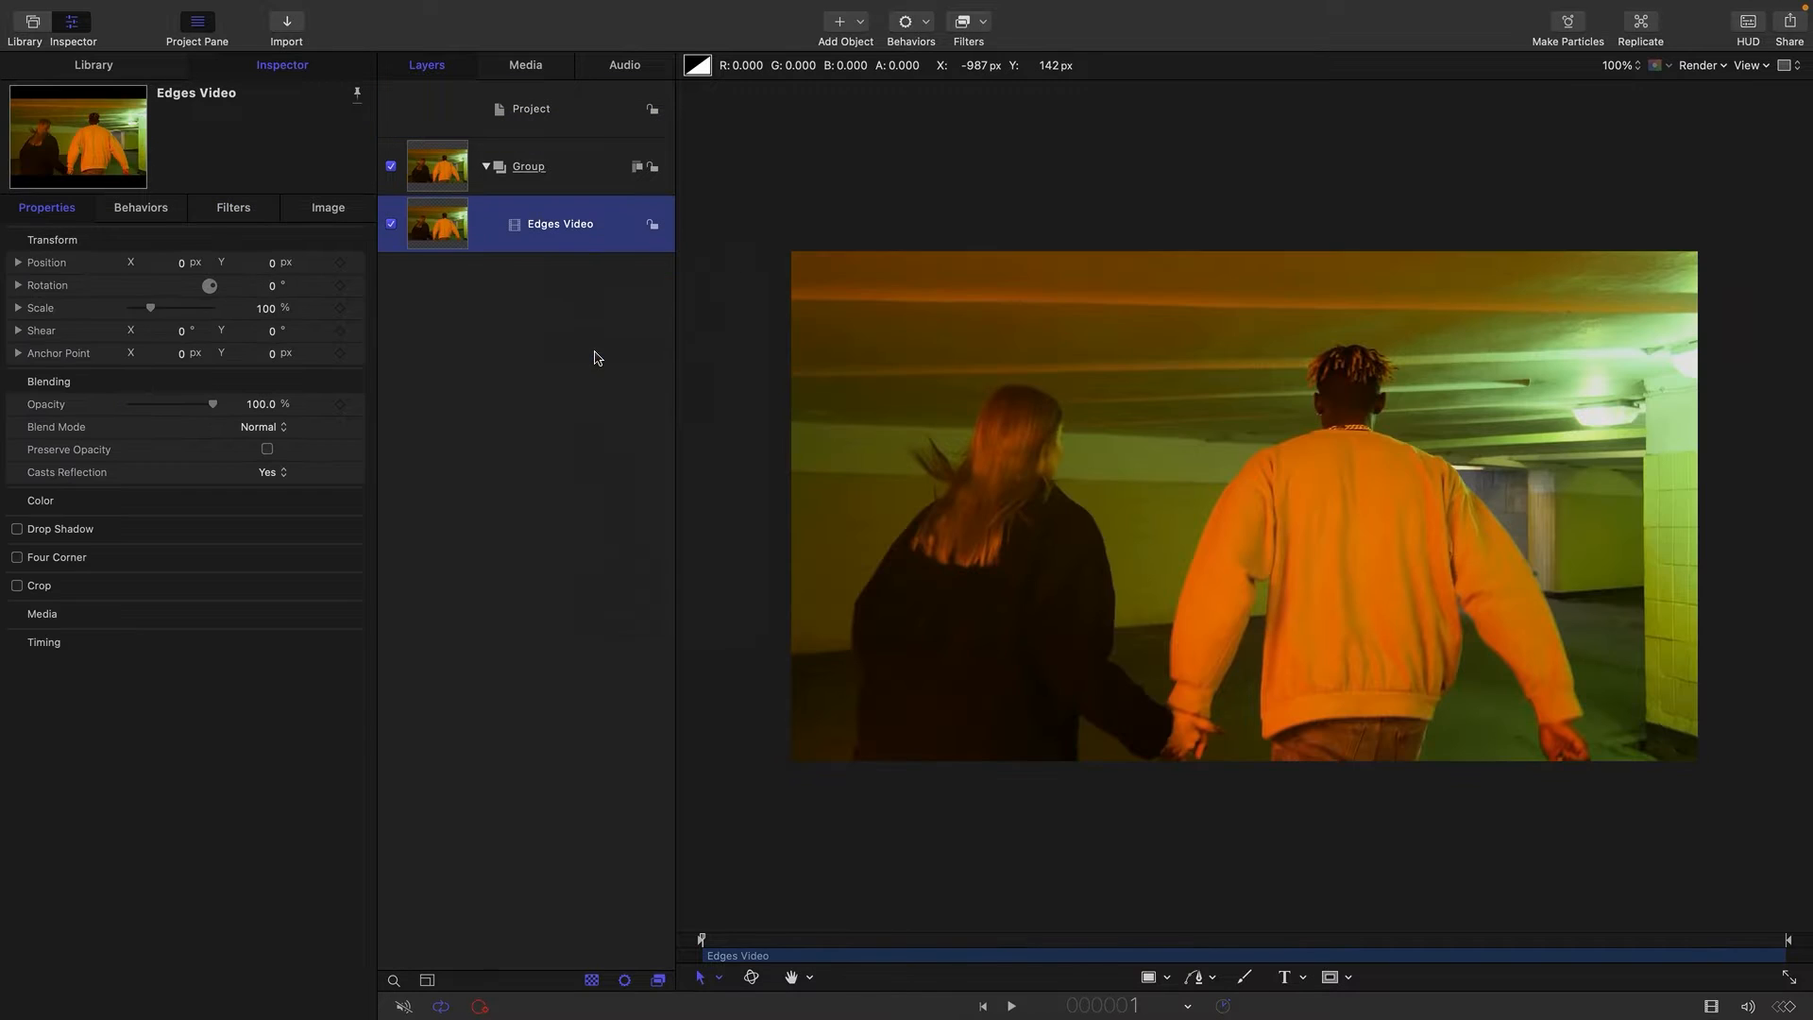
Make a clone layer of Edges Video and offset its position to X 4 px and Y 4 px.
{"action": "right_click", "coordinate": [437, 224]}
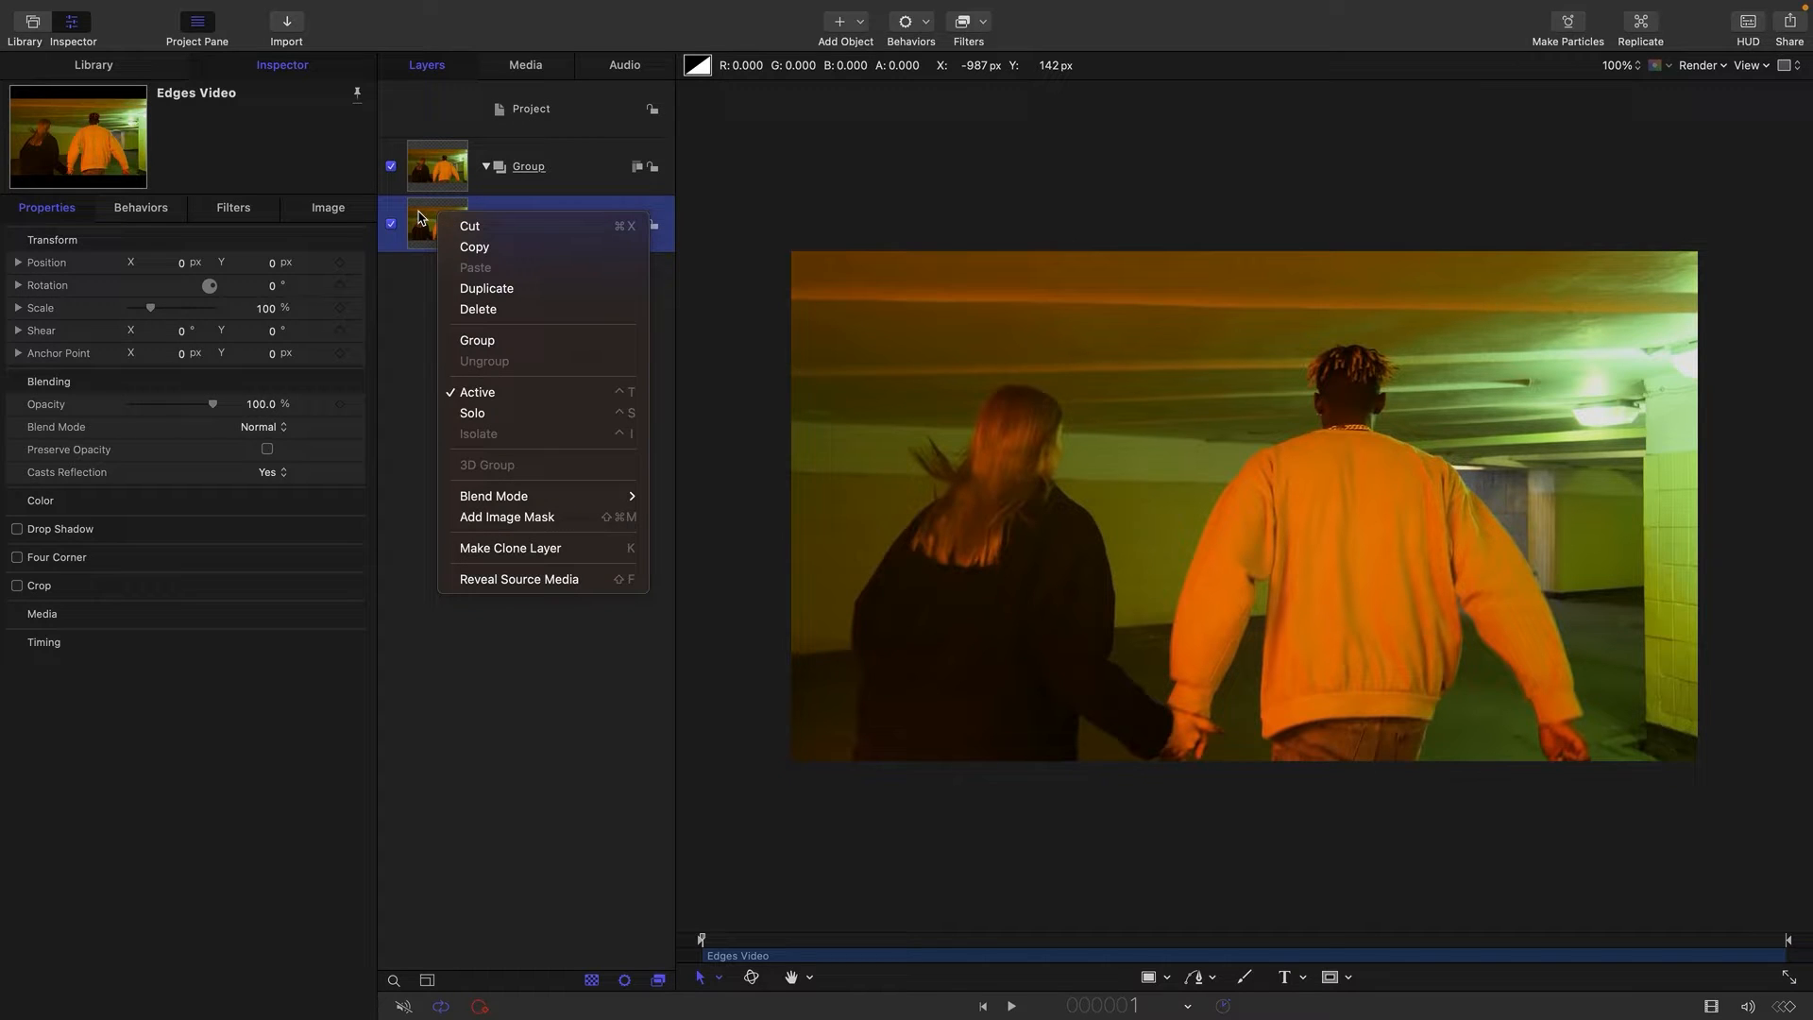
{"action": "left_click", "coordinate": [508, 549]}
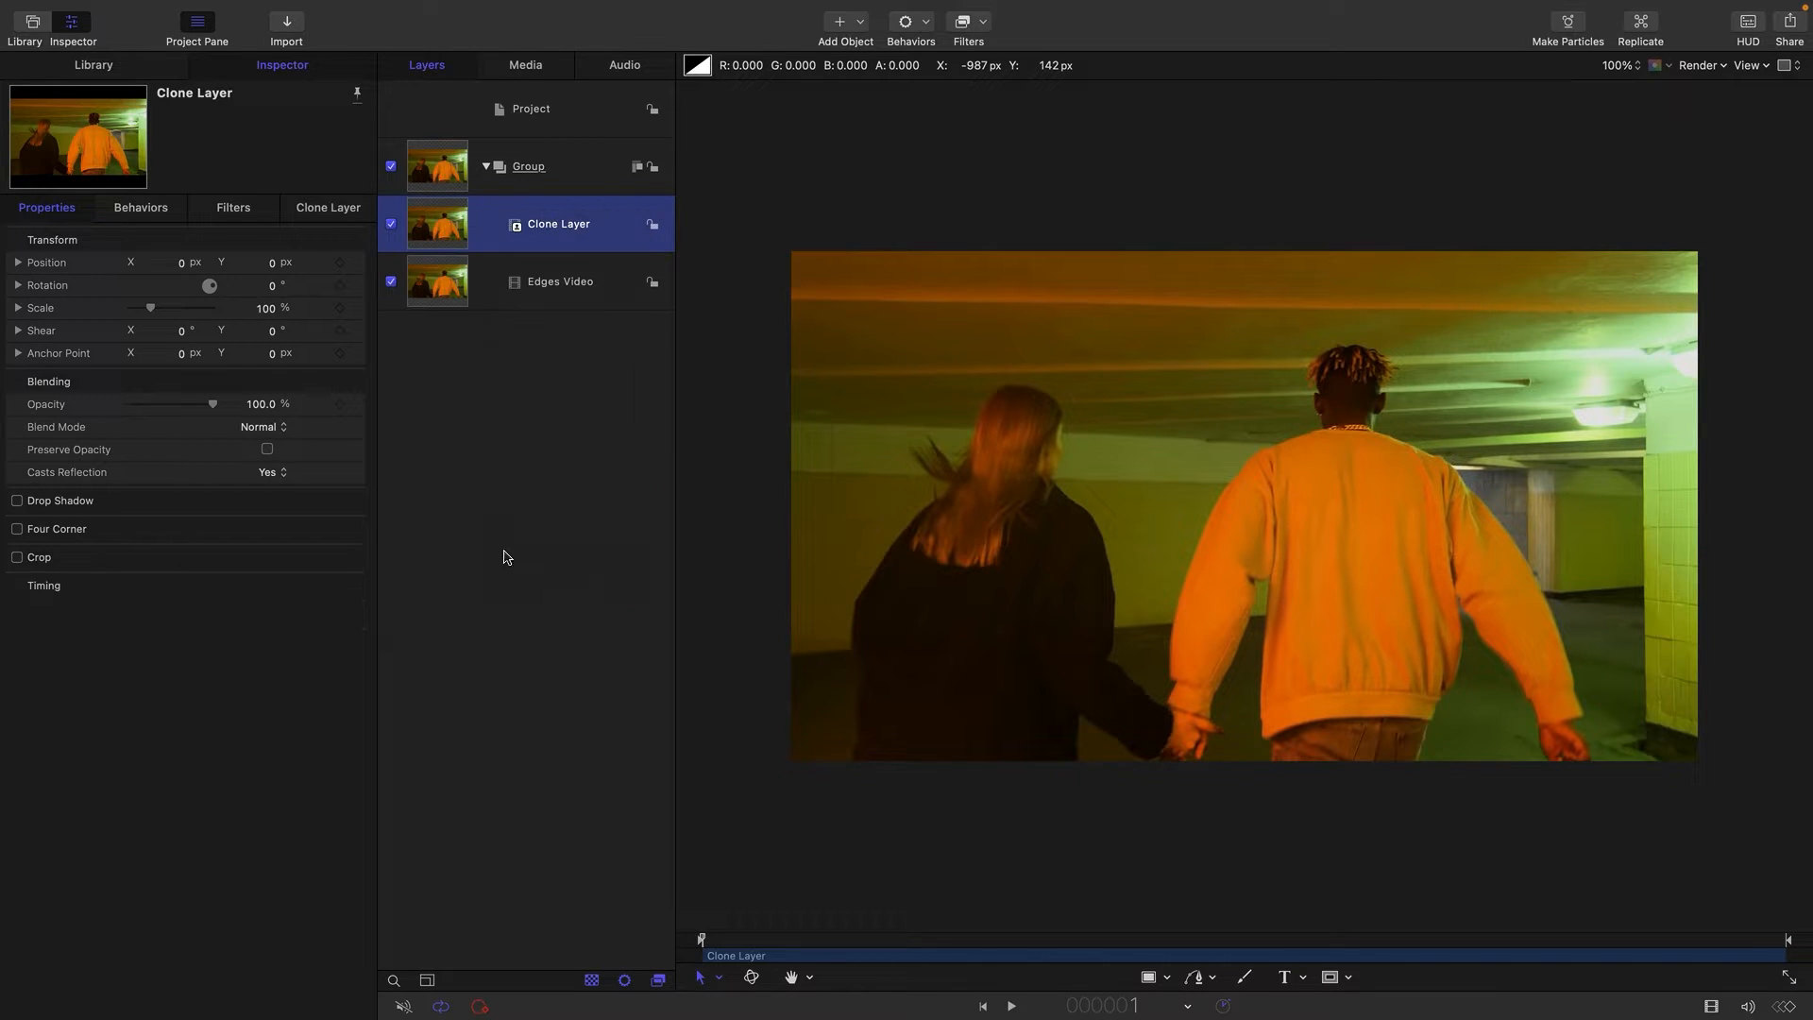
{"action": "left_click", "coordinate": [182, 263]}
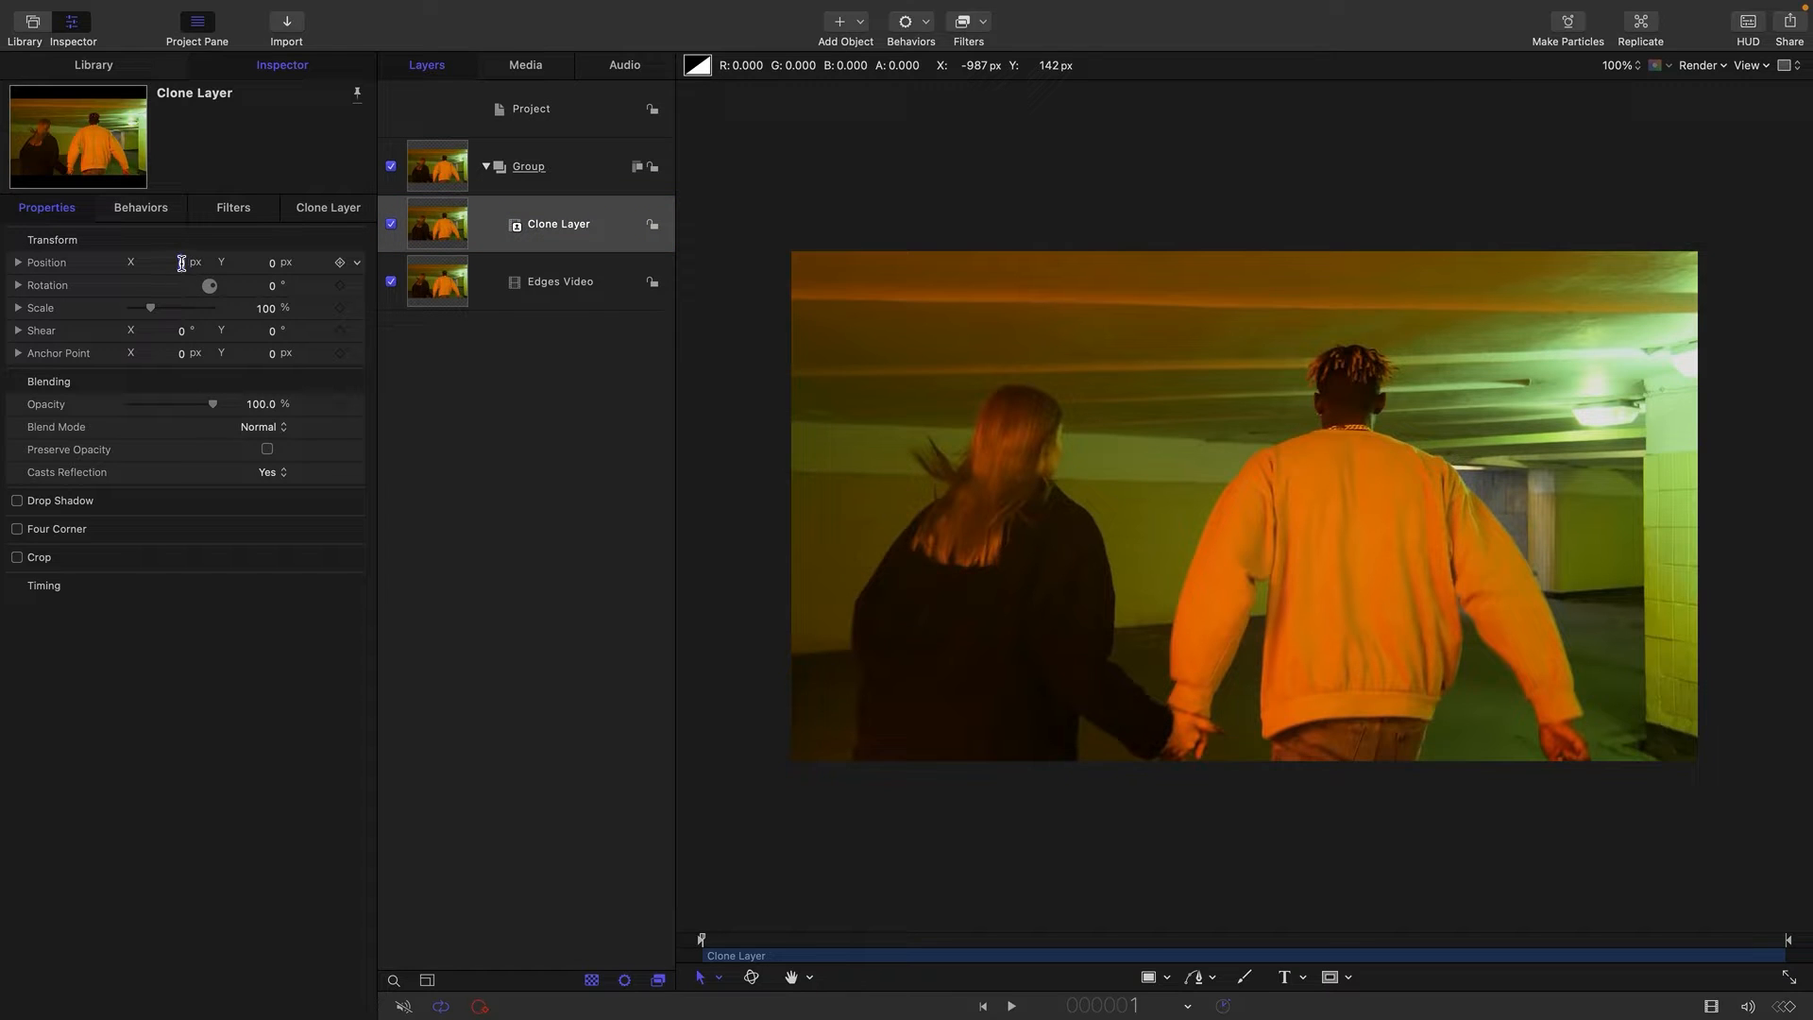
{"action": "type", "text": "4"}
{"action": "key", "text": "Return"}
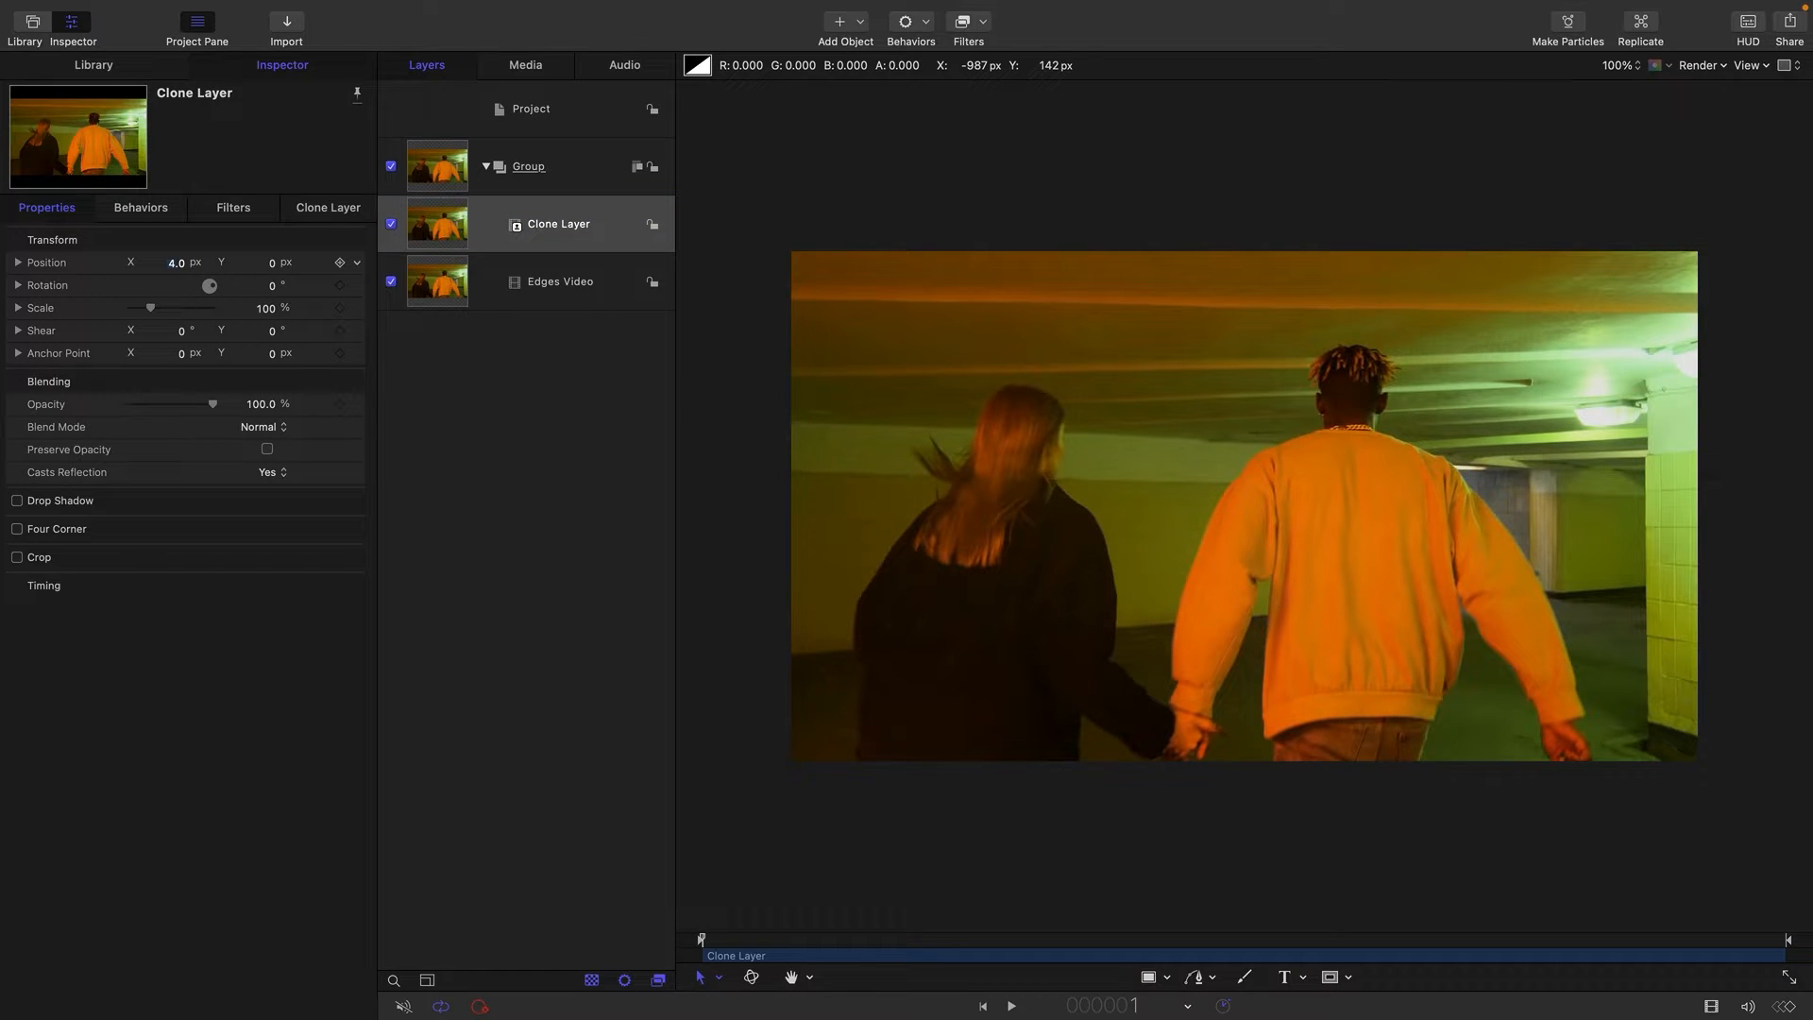
{"action": "key", "text": "Tab"}
{"action": "type", "text": "4"}
{"action": "key", "text": "Return"}
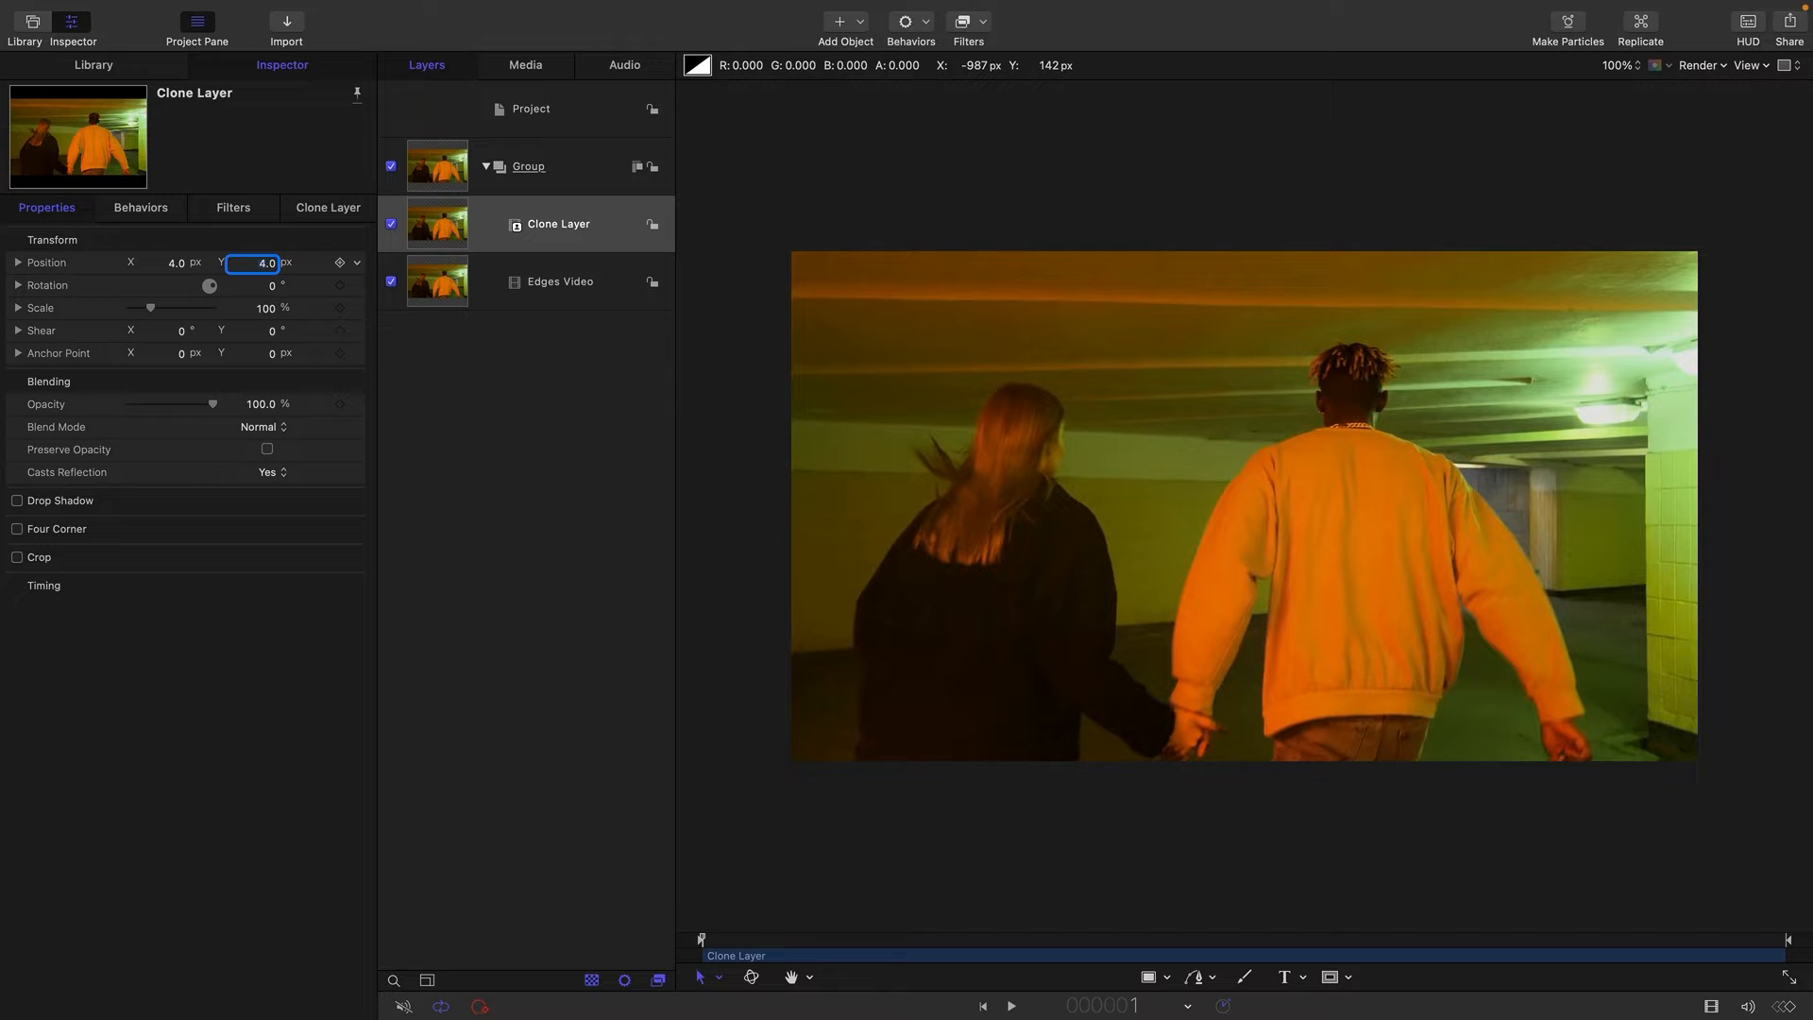
Set the clone layer's blend mode to Subtract and examine the resulting edge lines up close.
{"action": "left_click", "coordinate": [268, 431]}
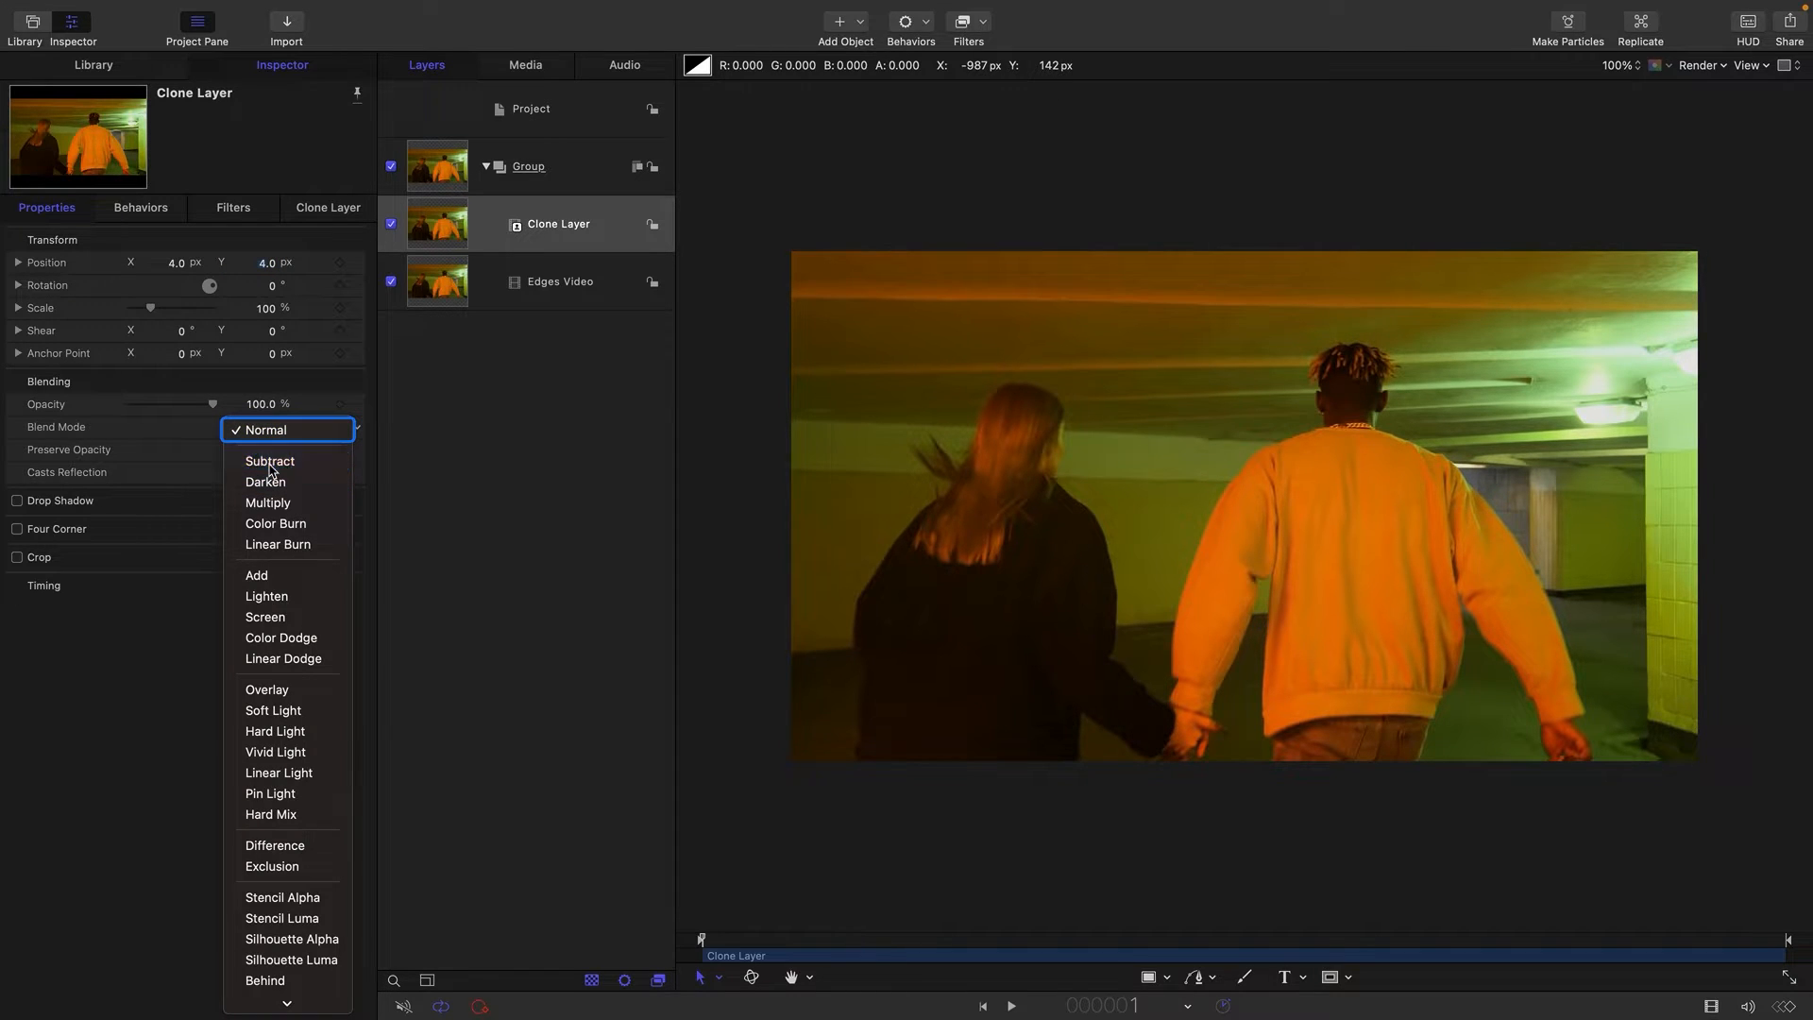
{"action": "left_click", "coordinate": [270, 464]}
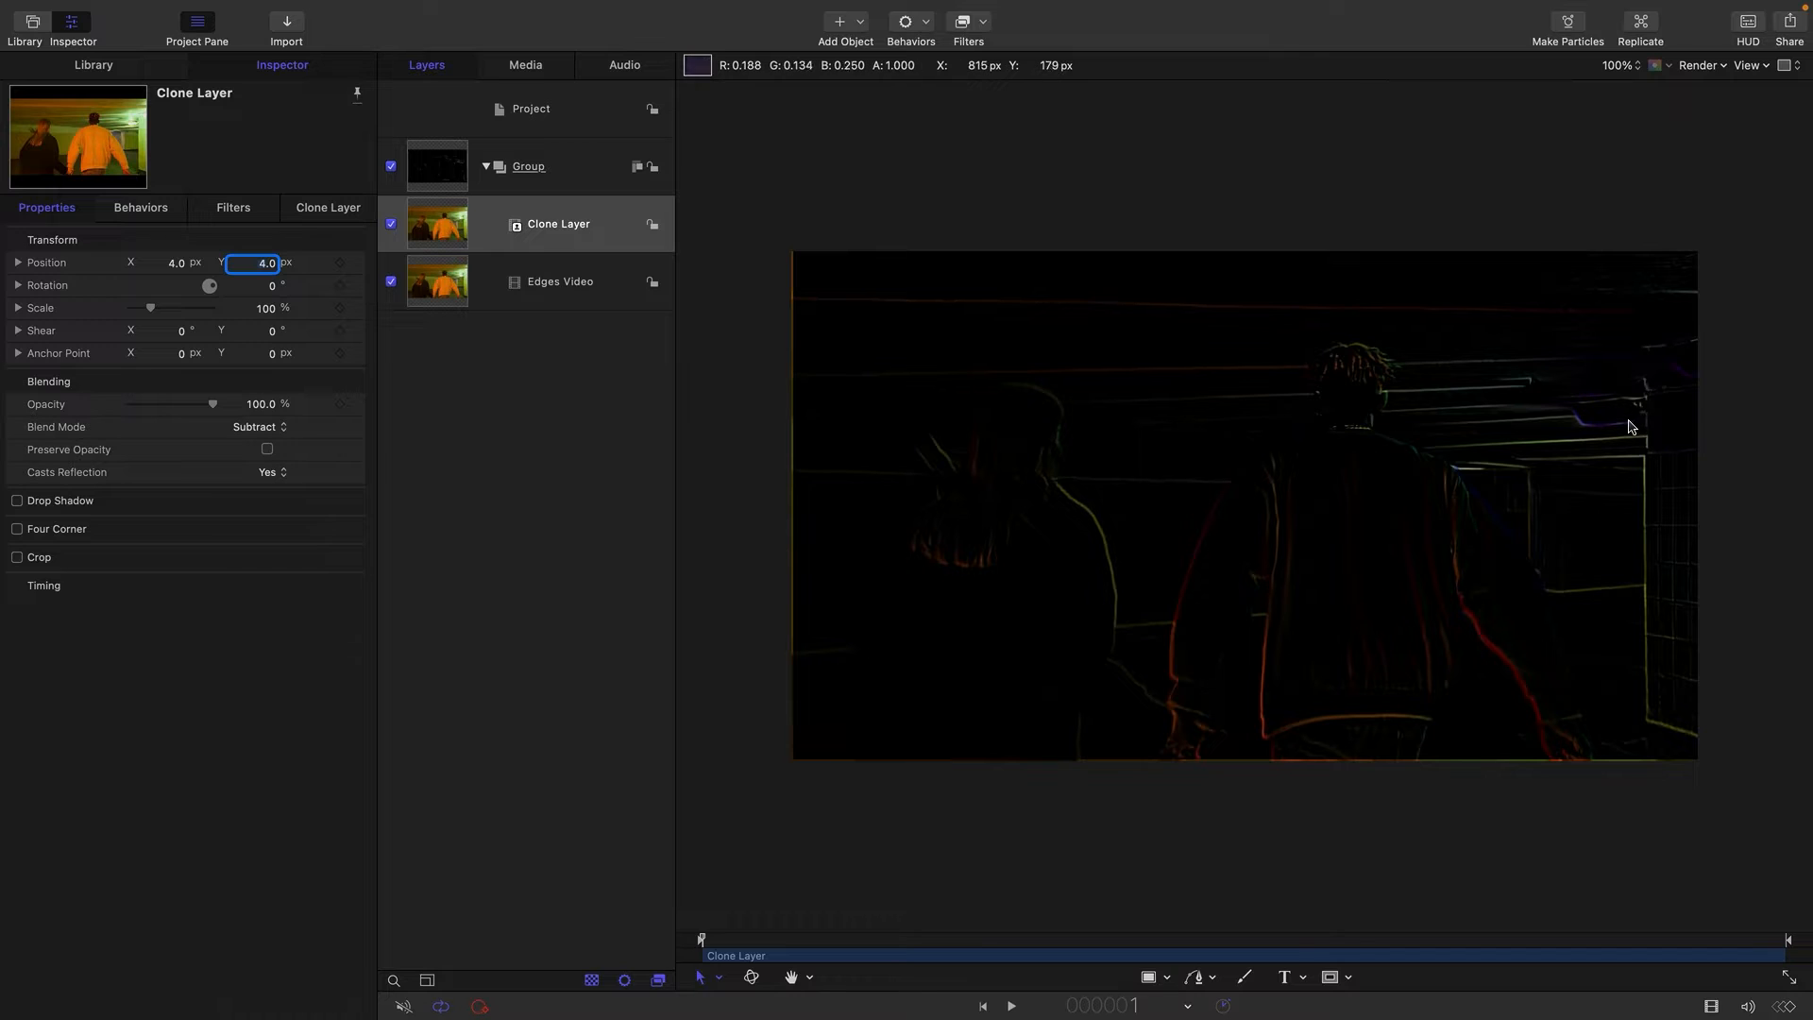
{"action": "key", "text": "super+equal"}
{"action": "key", "text": "super+equal"}
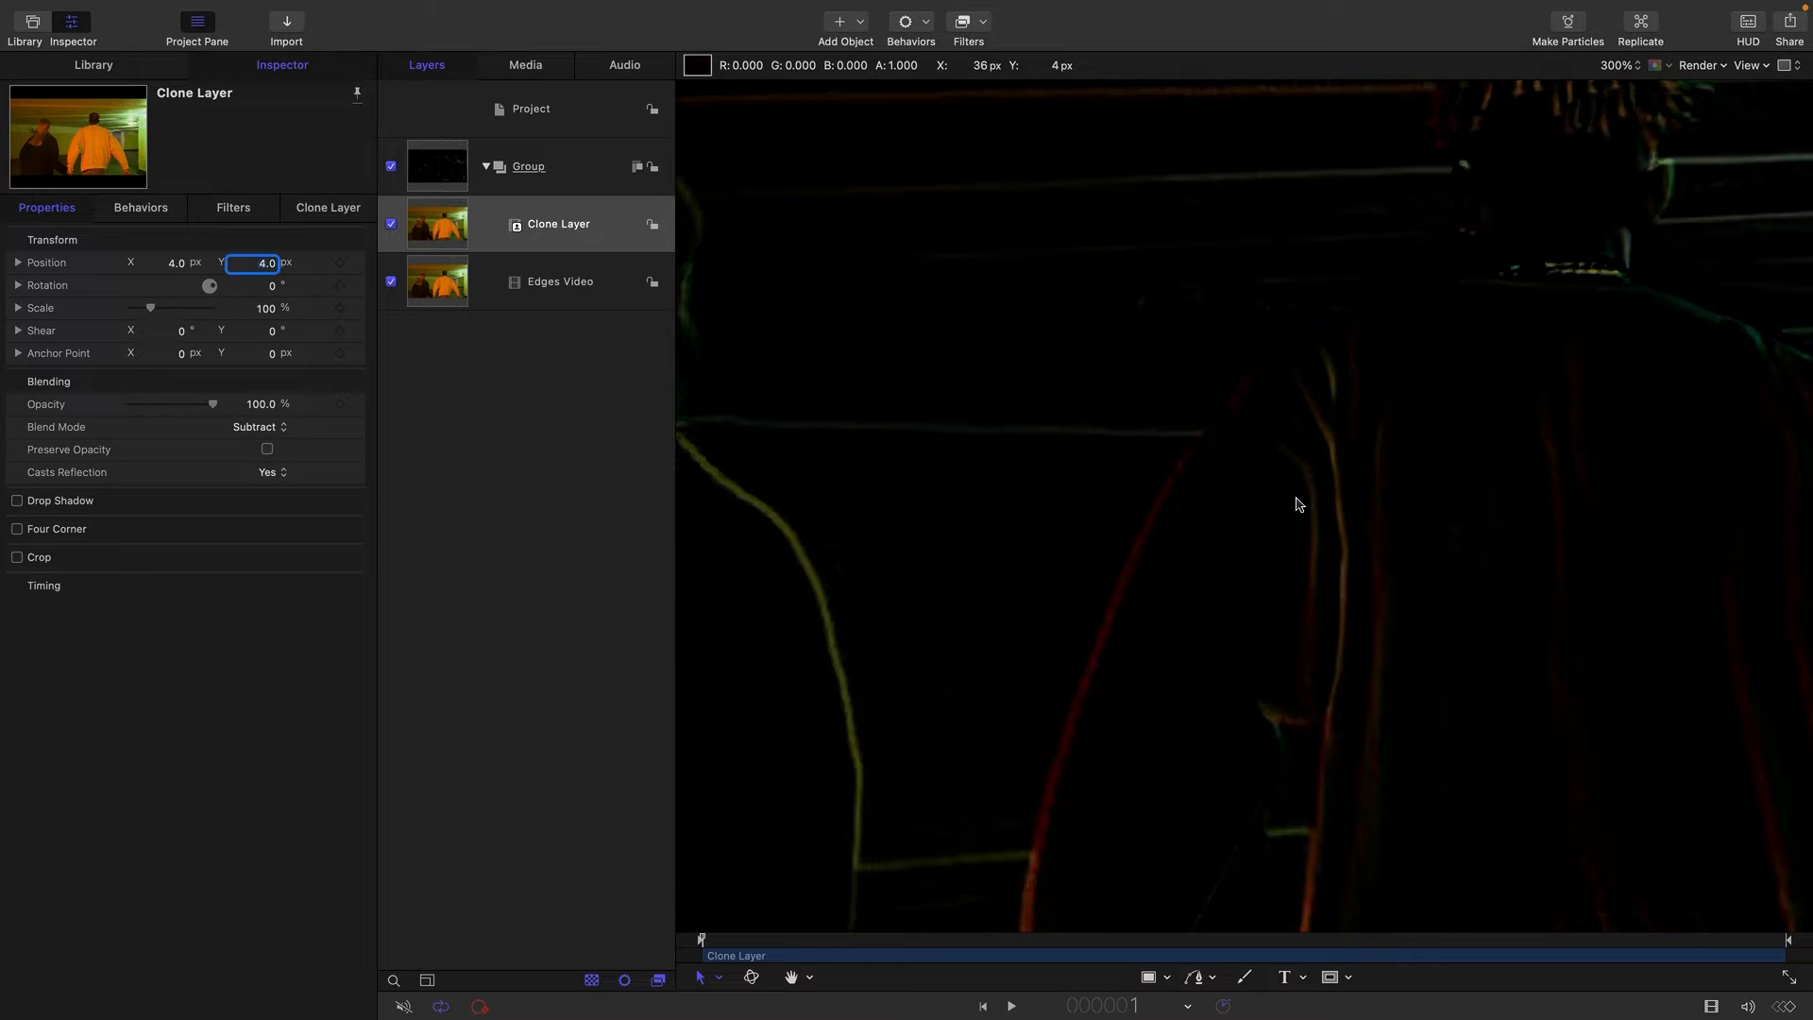
{"action": "key", "text": "super+minus"}
{"action": "key", "text": "super+minus"}
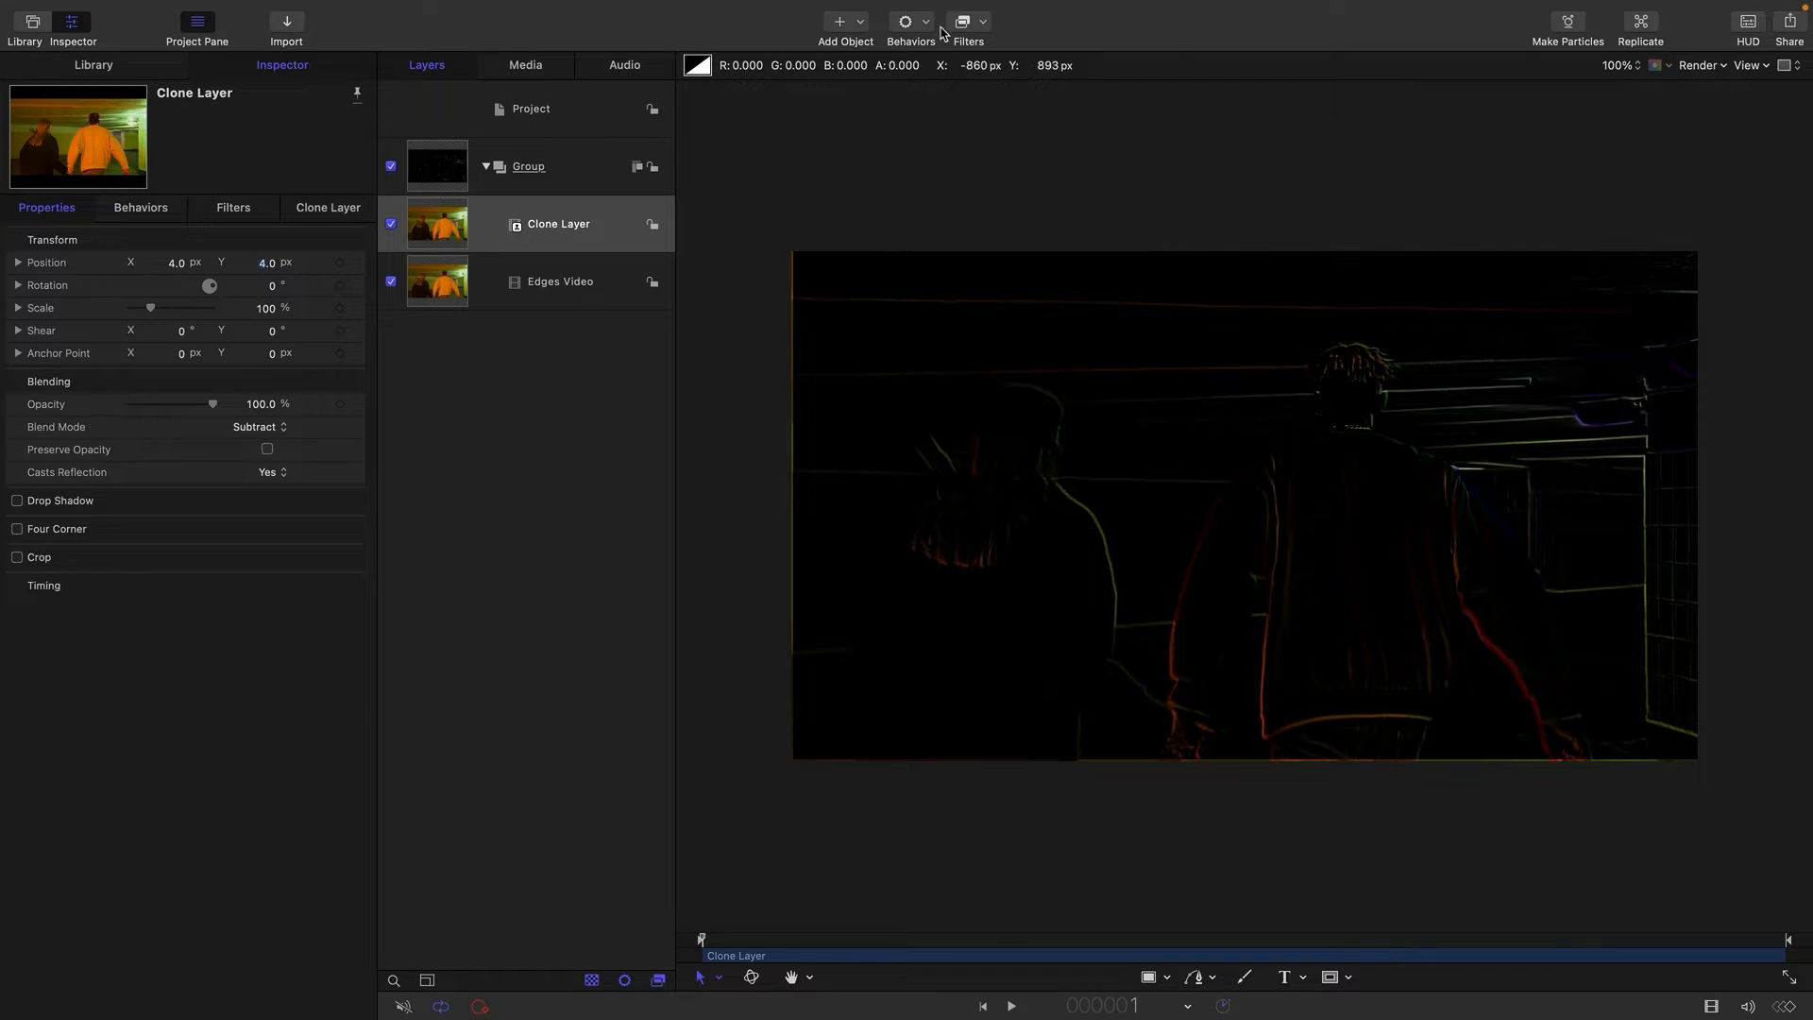
Add the Threshold color filter to the clone layer and move the filter onto the parent group.
{"action": "left_click", "coordinate": [985, 26]}
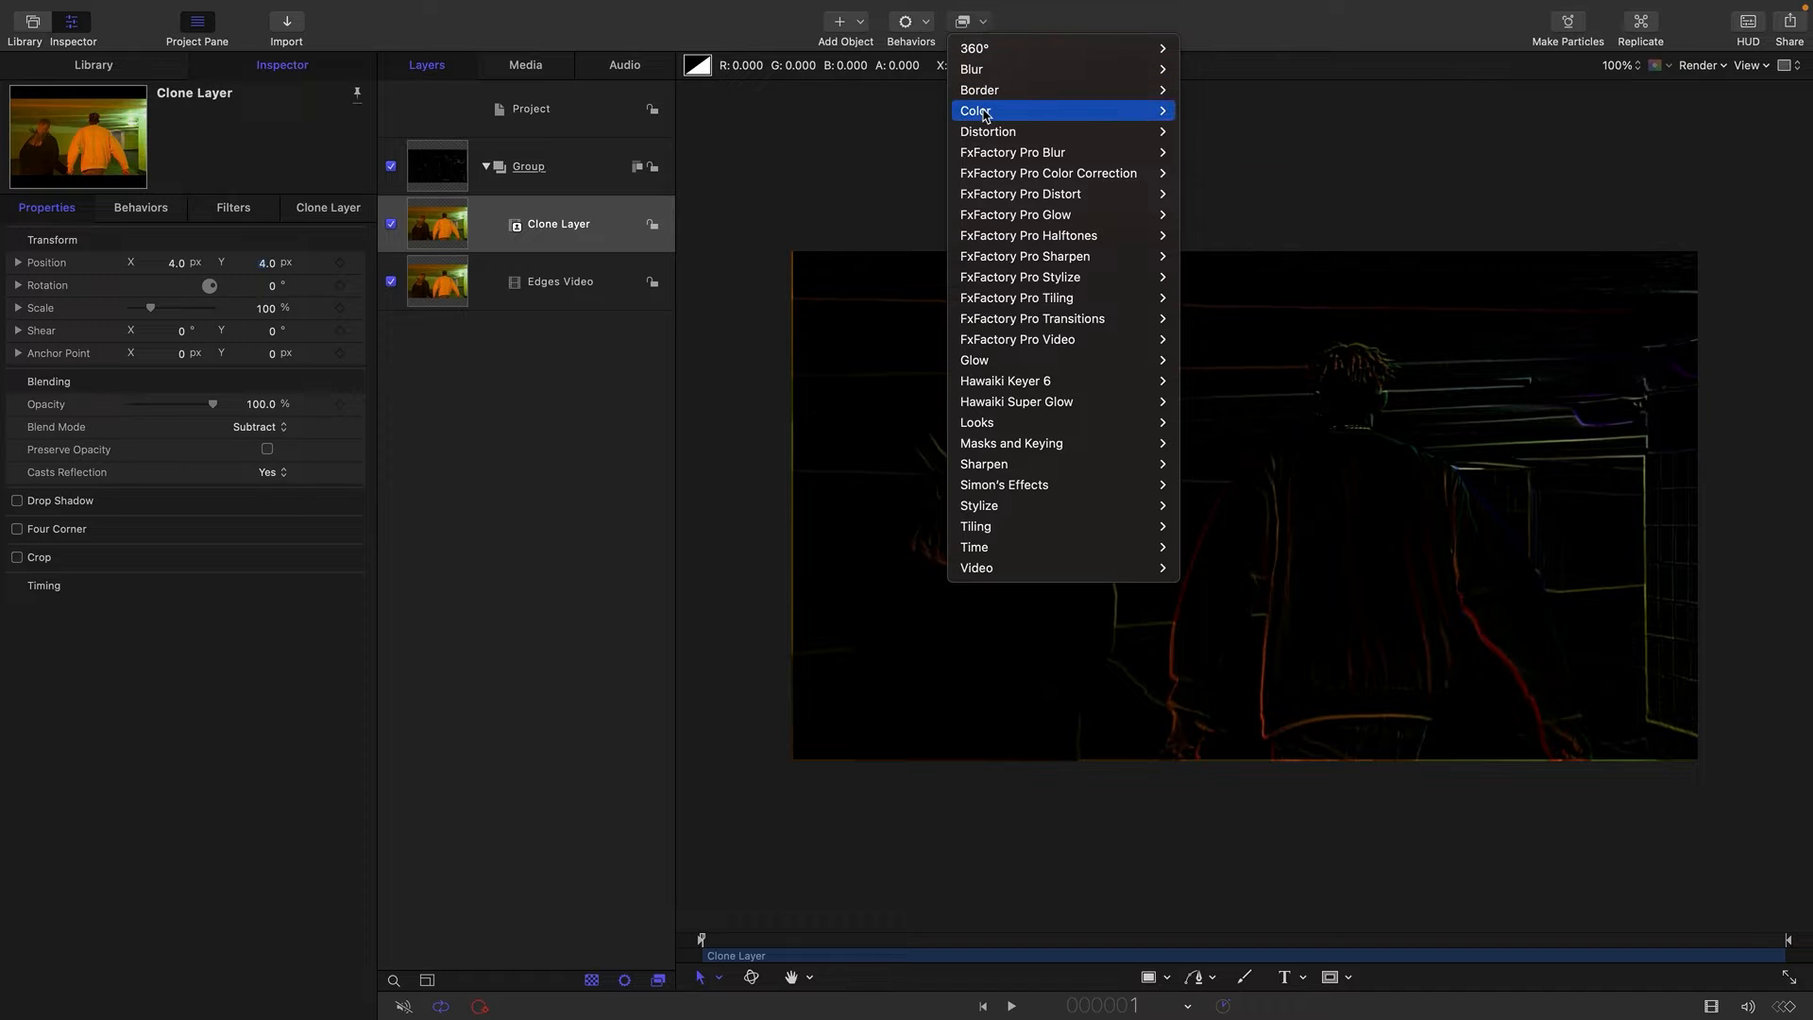
{"action": "mouse_move", "coordinate": [985, 115]}
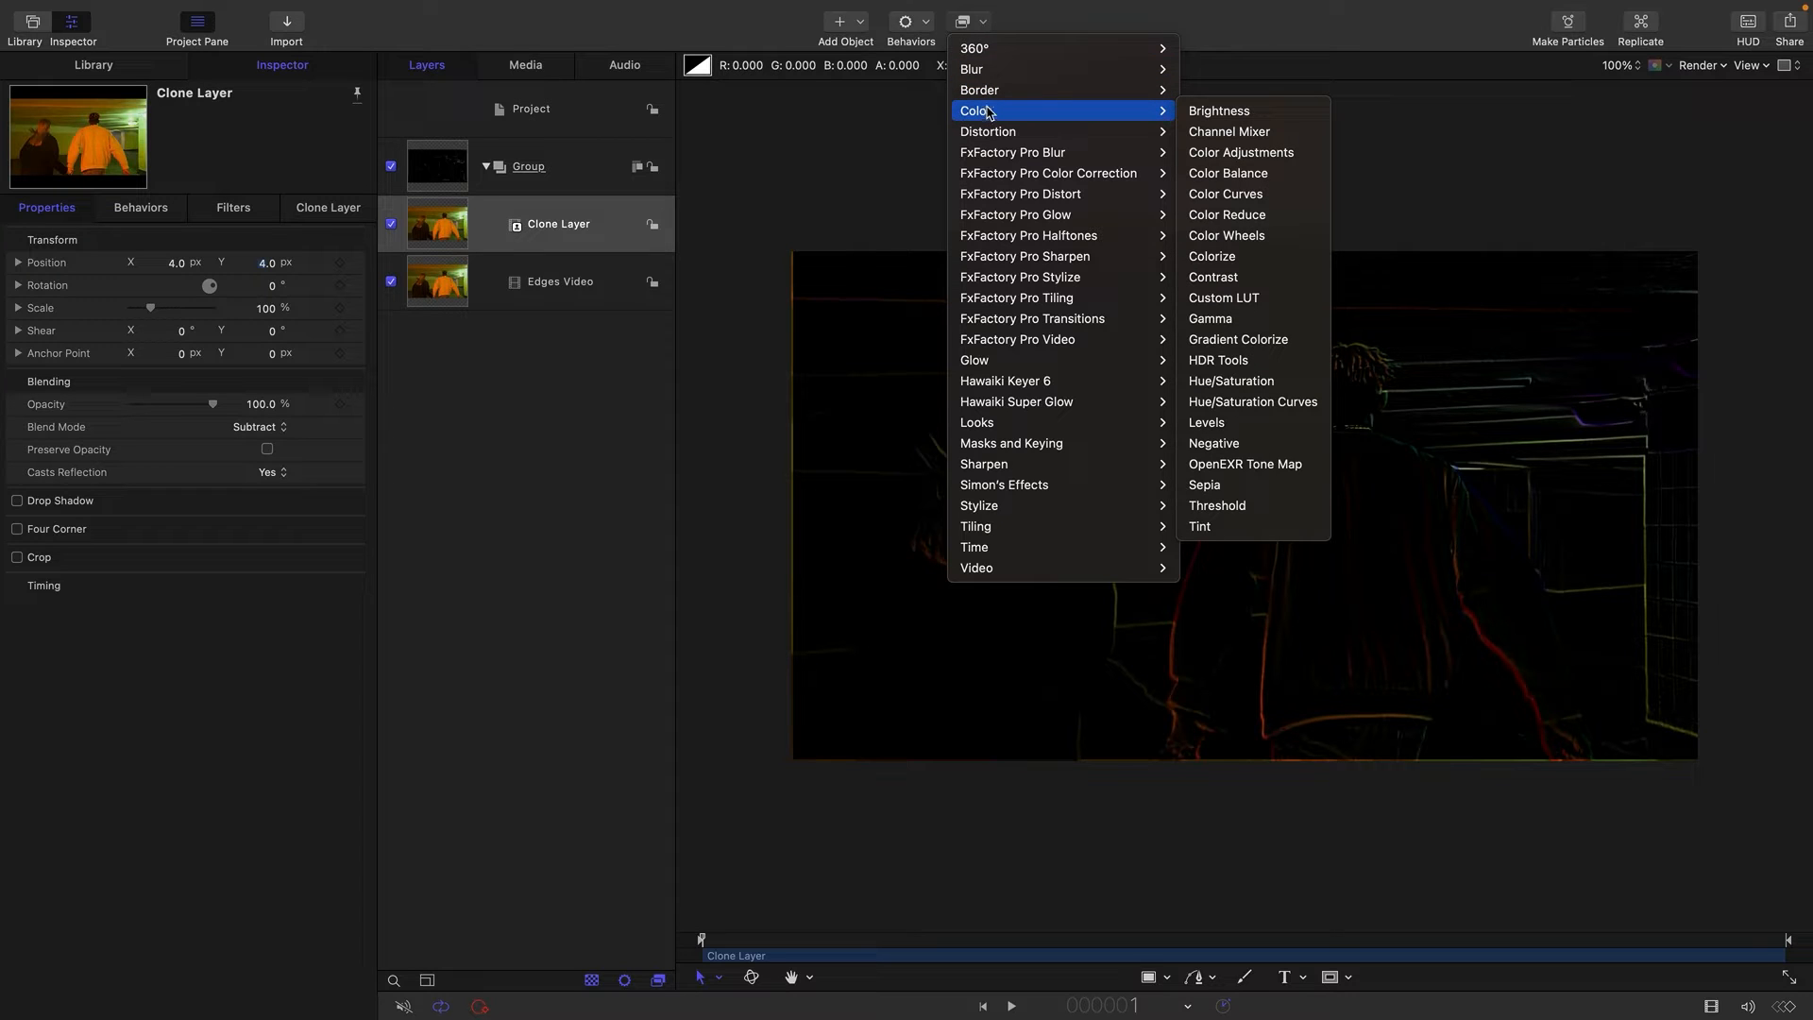
{"action": "left_click", "coordinate": [1242, 508]}
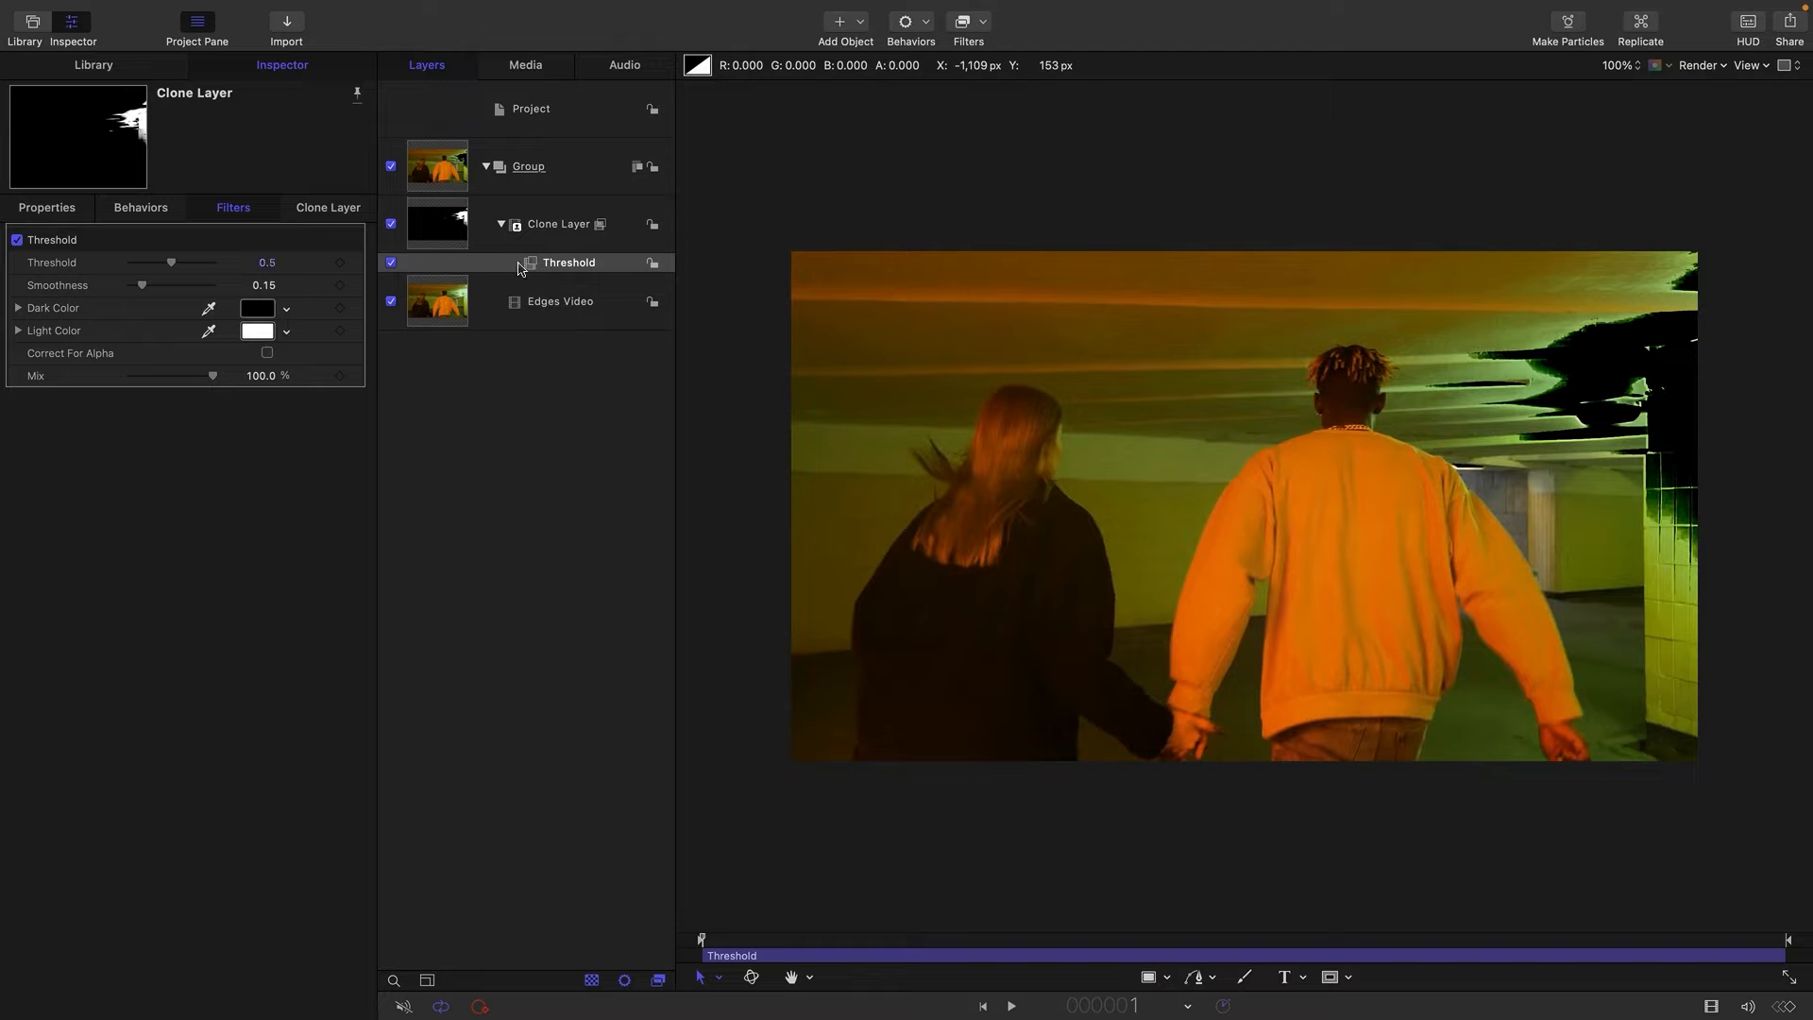
{"action": "mouse_move", "coordinate": [536, 265]}
{"action": "left_mouse_down"}
{"action": "mouse_move", "coordinate": [510, 168]}
{"action": "mouse_move", "coordinate": [449, 170]}
{"action": "left_mouse_up"}
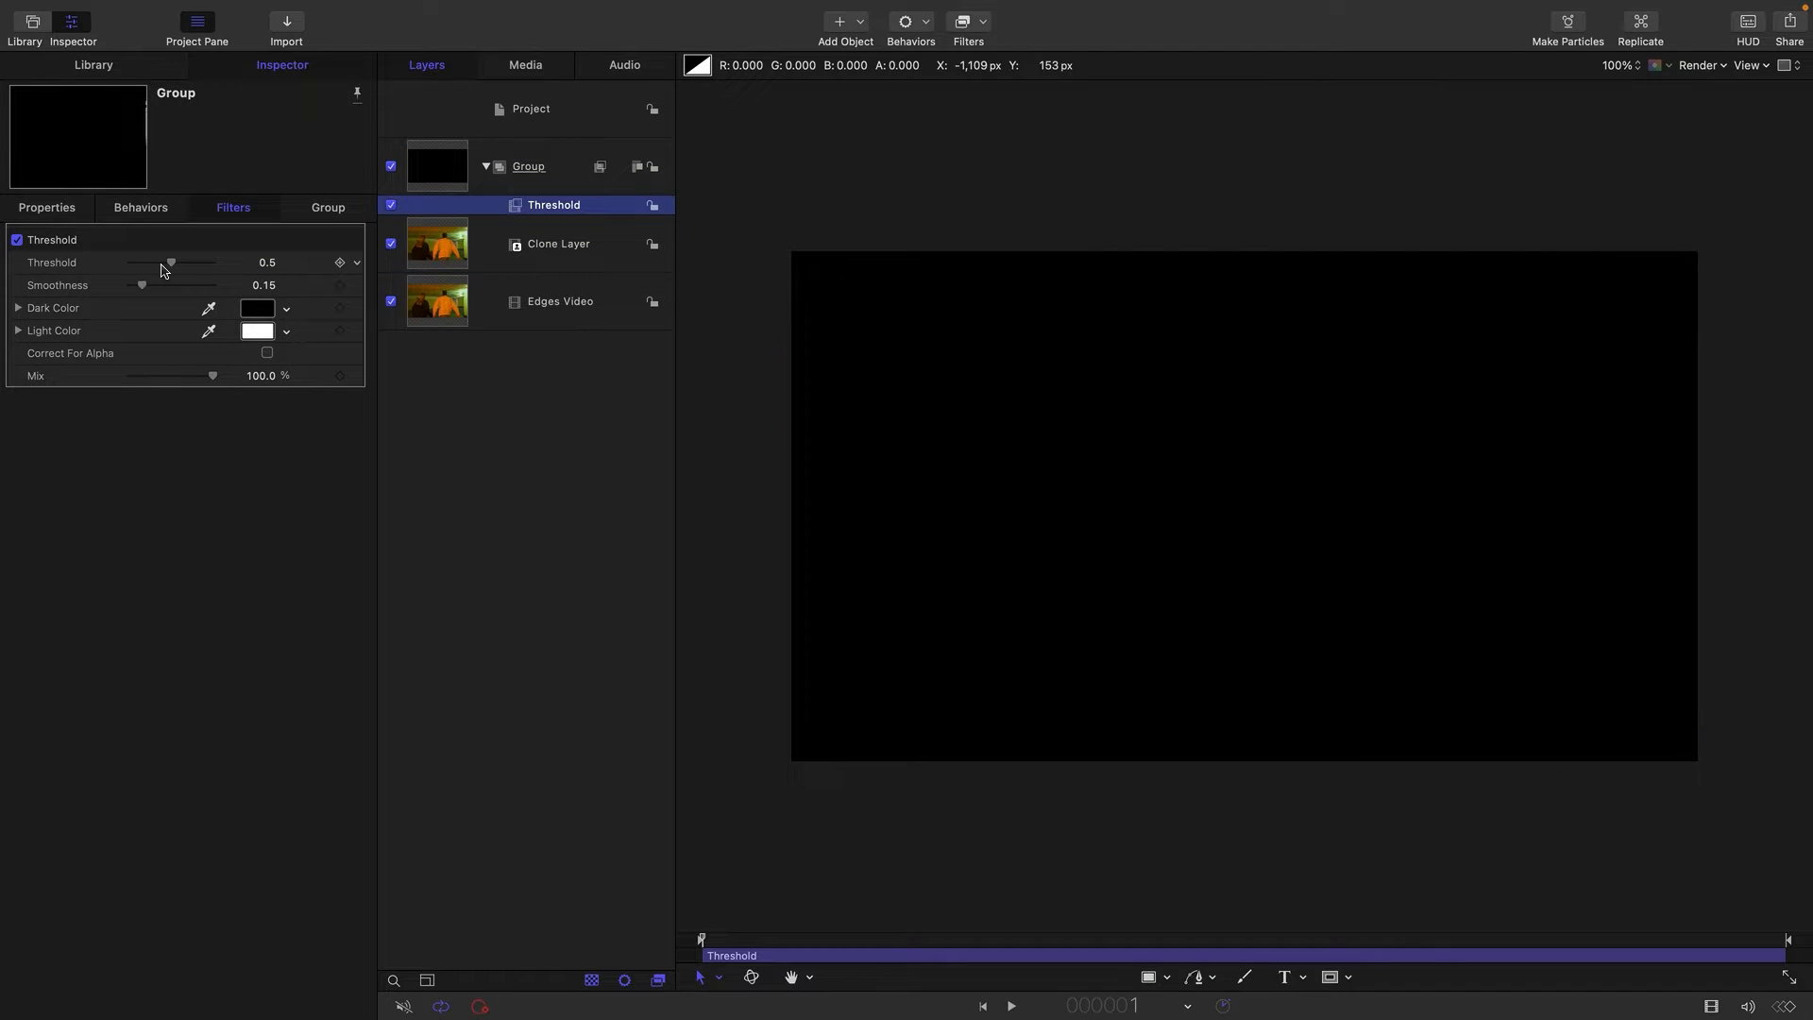
Set the group's Threshold filter to a threshold of 0.07 and fit the canvas to the window.
{"action": "mouse_move", "coordinate": [169, 266]}
{"action": "left_mouse_down"}
{"action": "mouse_move", "coordinate": [135, 274]}
{"action": "mouse_move", "coordinate": [144, 289]}
{"action": "left_mouse_up"}
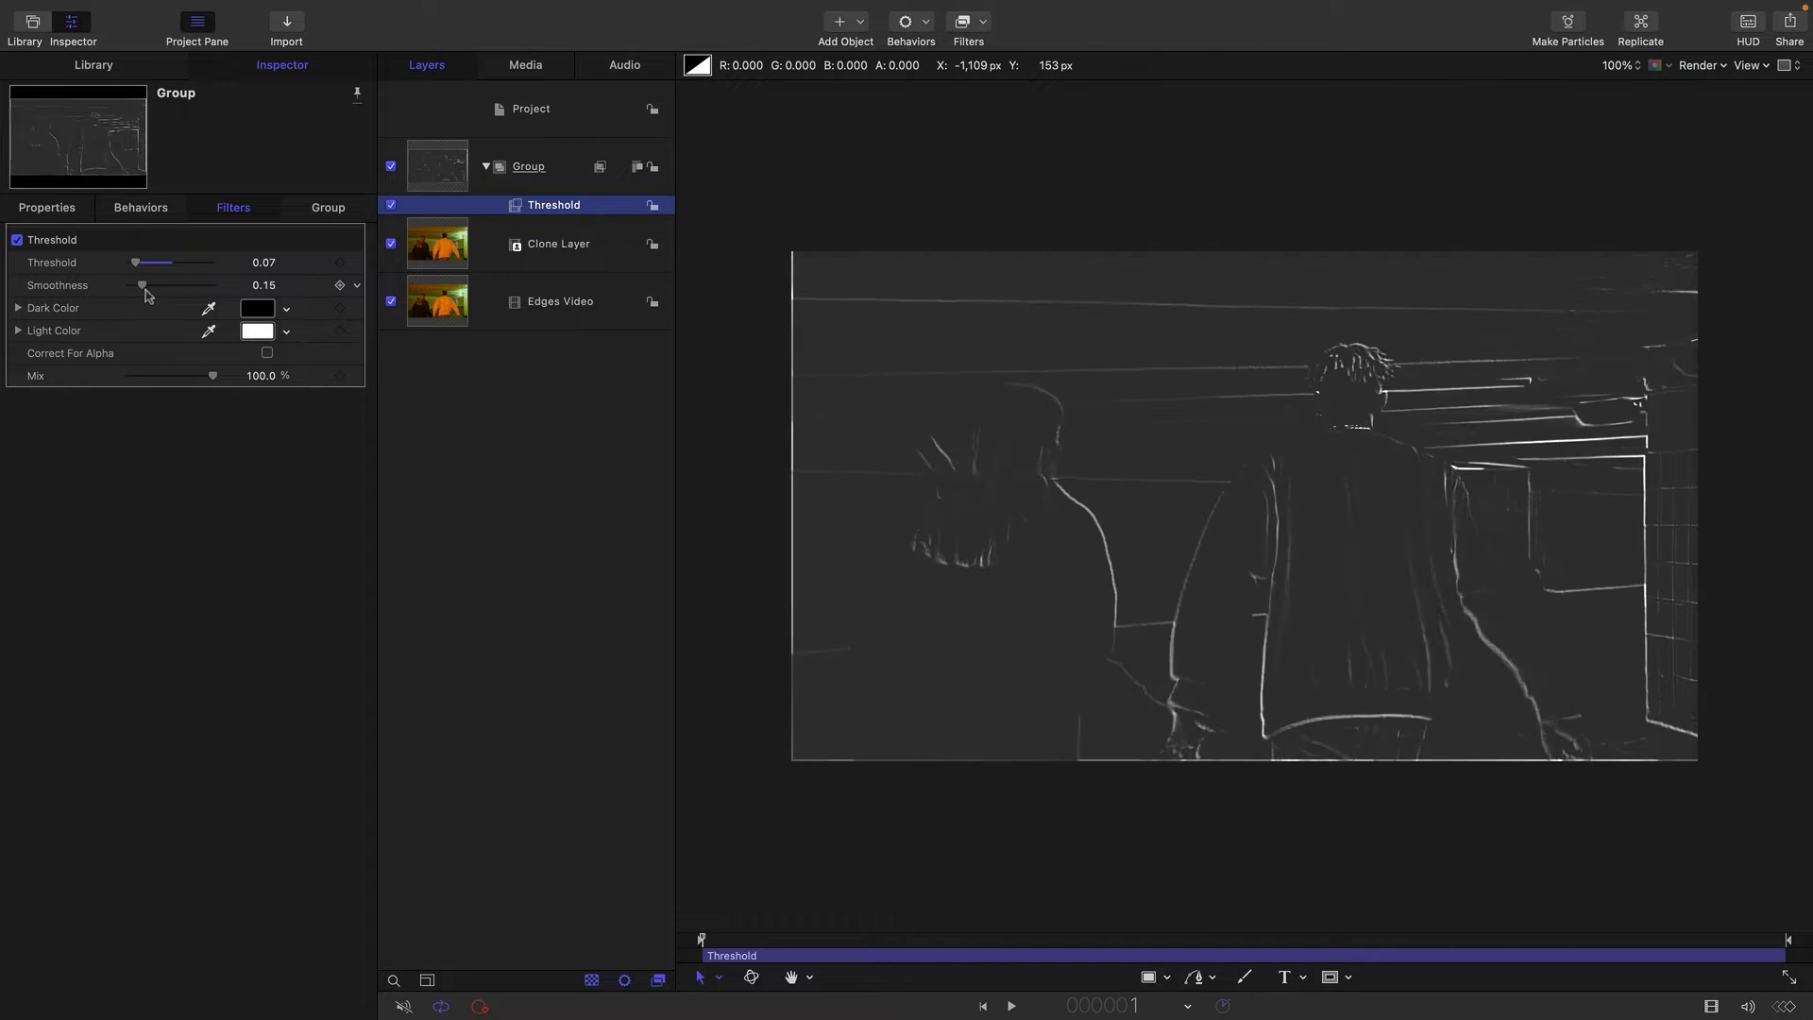
{"action": "left_click", "coordinate": [1045, 486]}
{"action": "key", "text": "shift+z"}
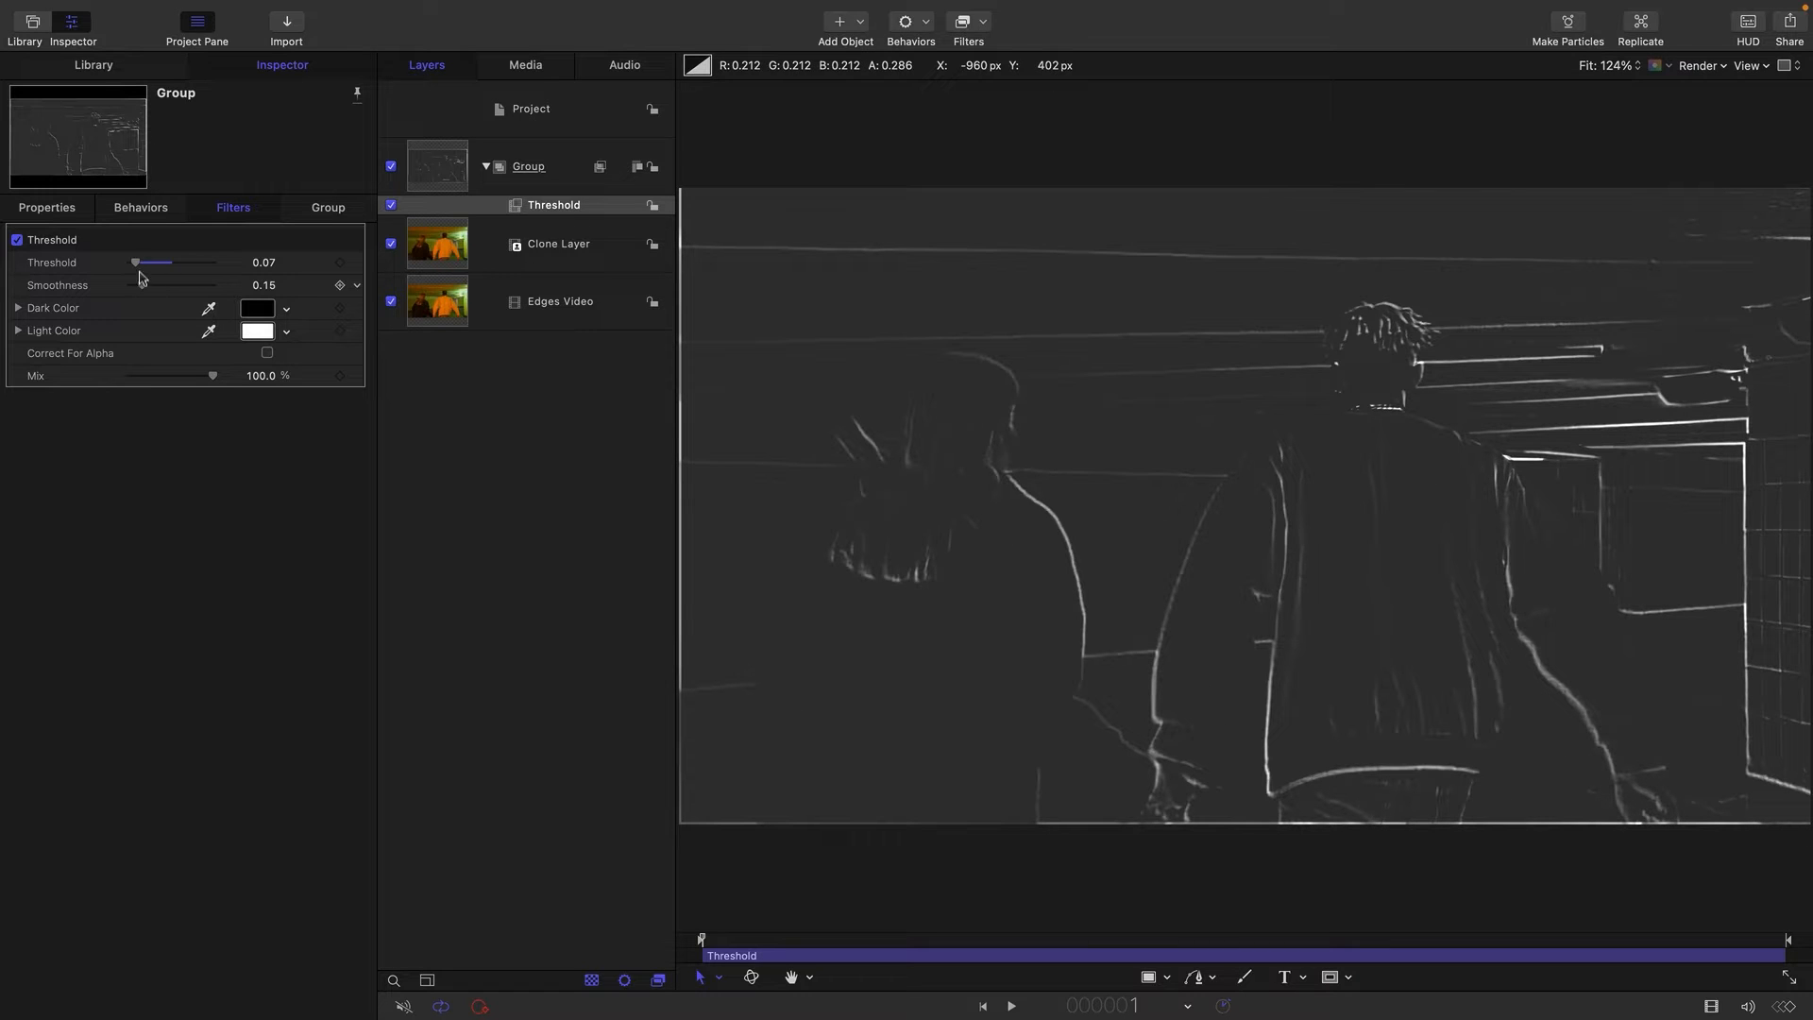
{"action": "left_click_drag", "start_coordinate": [143, 286], "coordinate": [144, 287]}
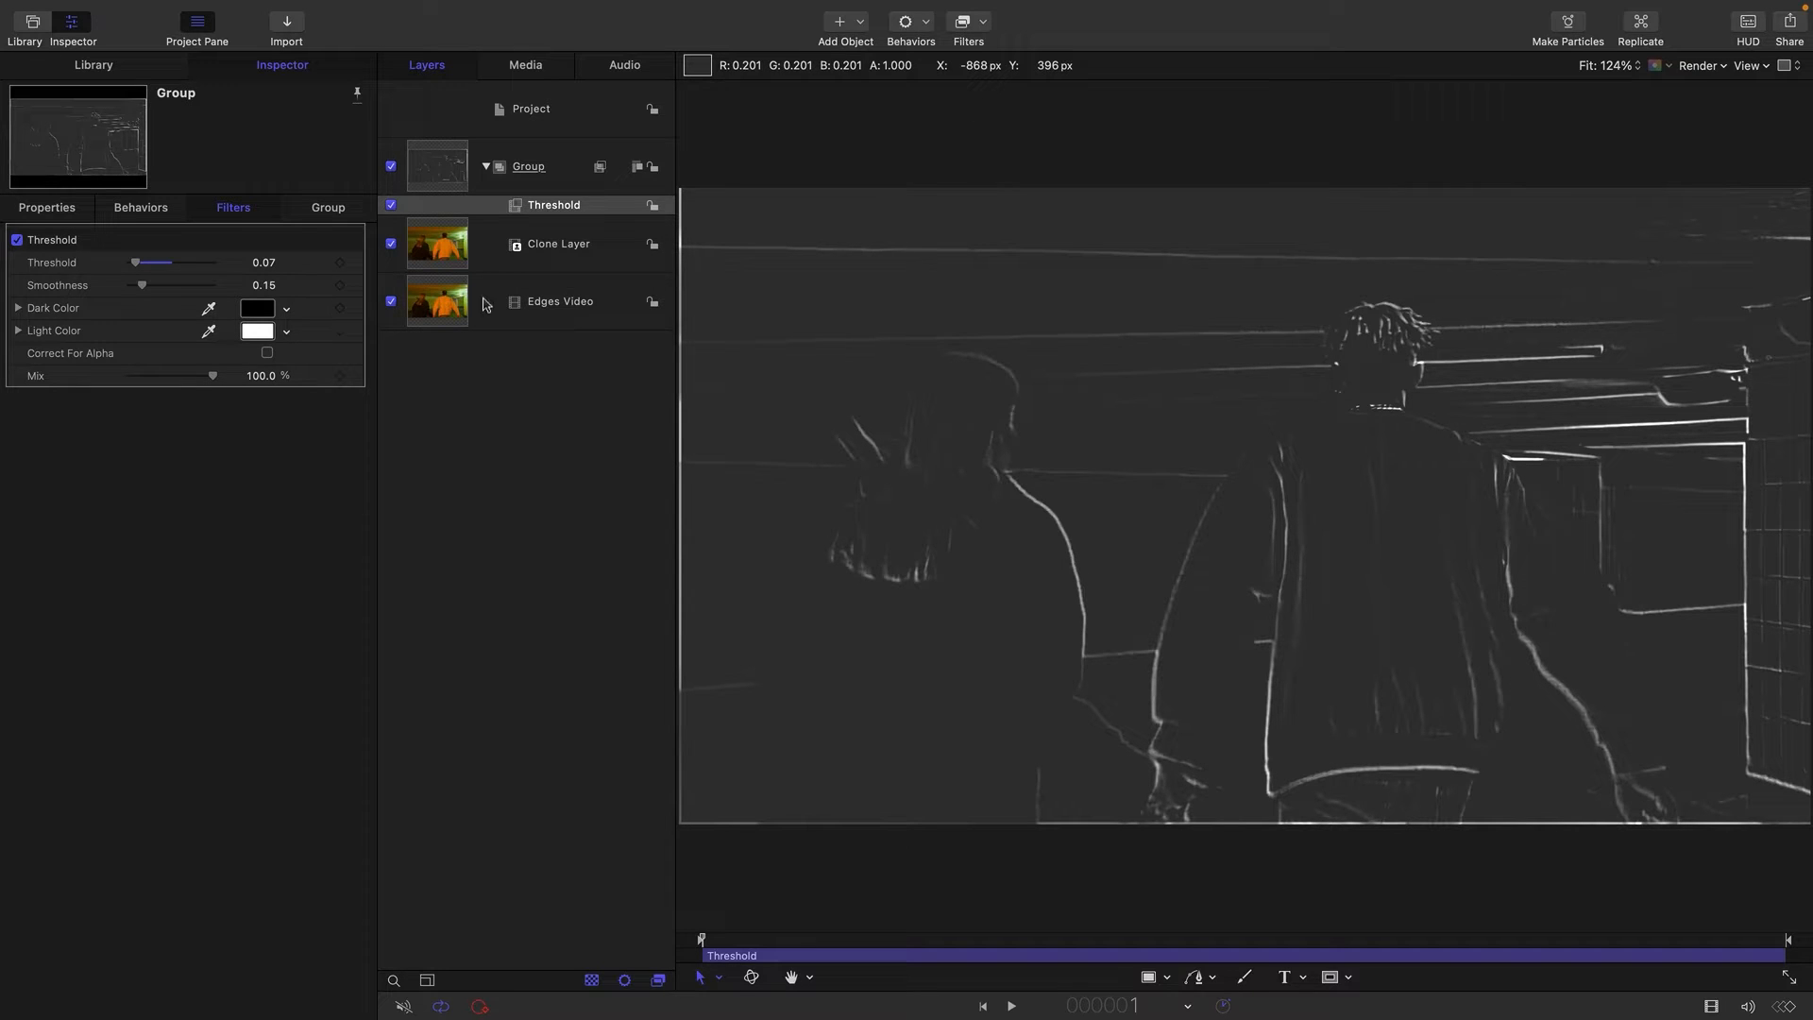
Try thinner edge lines by setting the clone layer's position to X 2 px and Y 2 px.
{"action": "left_click", "coordinate": [431, 249]}
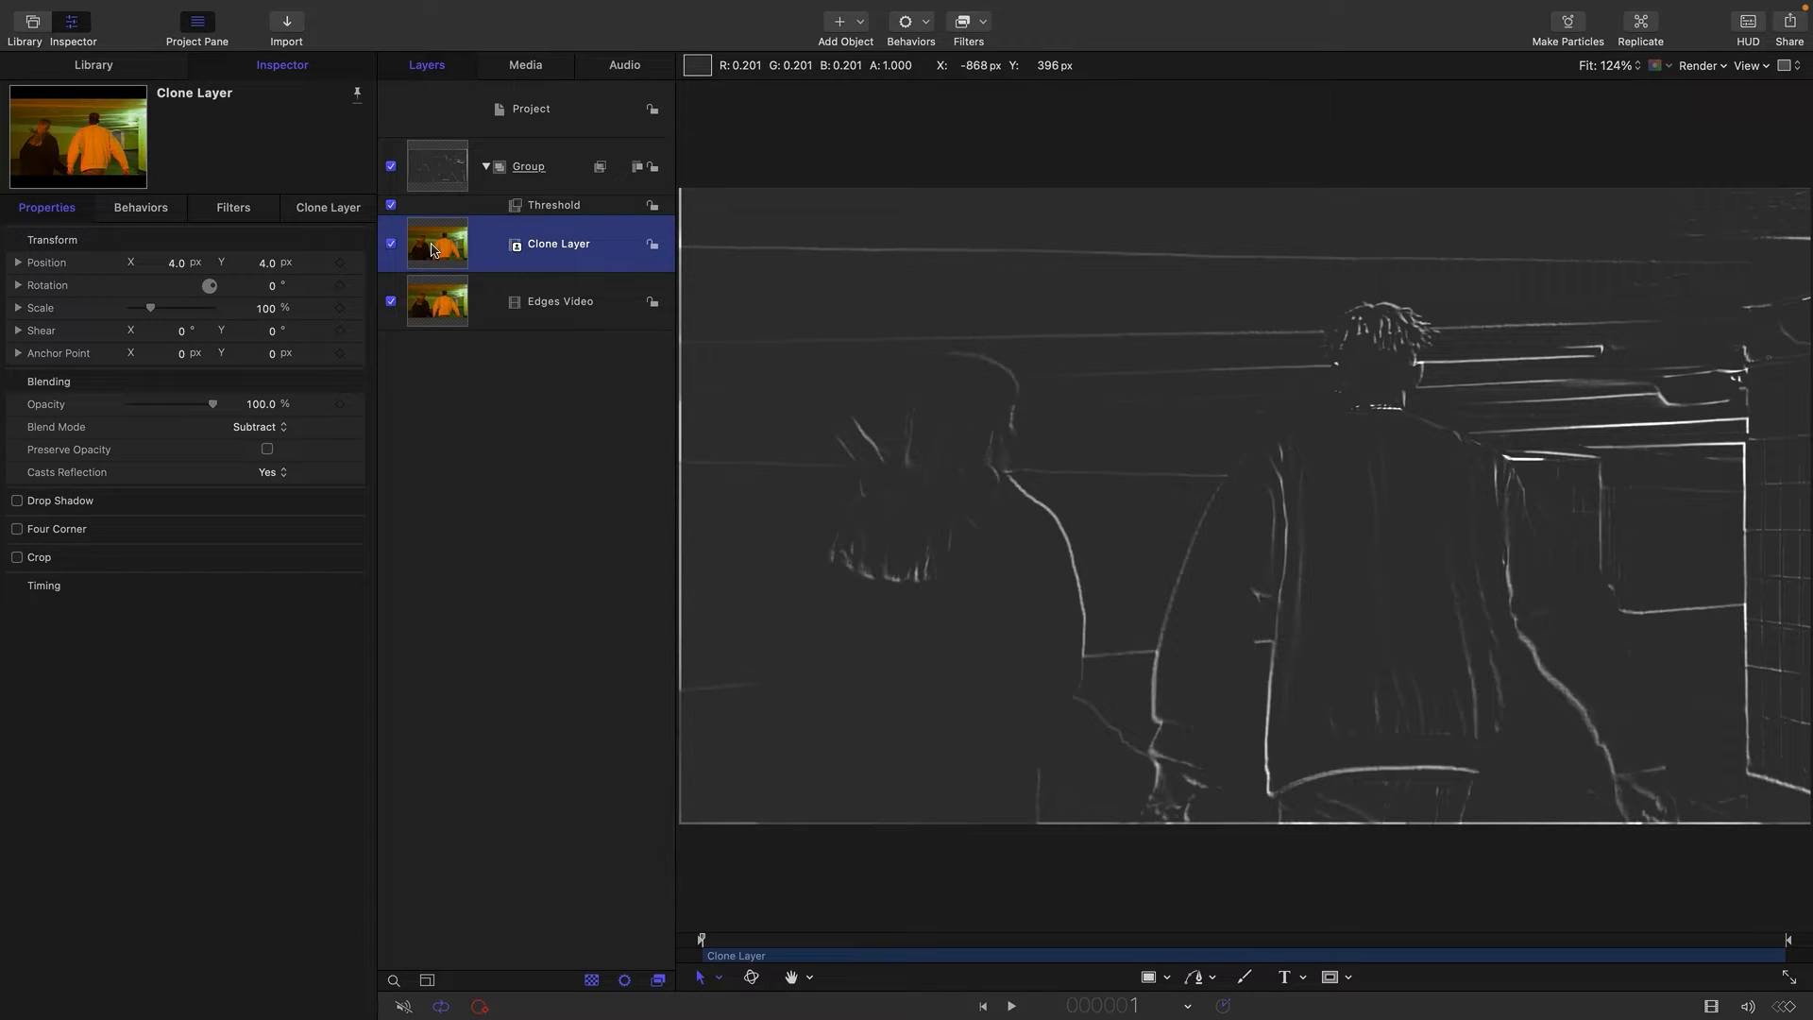
{"action": "left_click", "coordinate": [177, 265]}
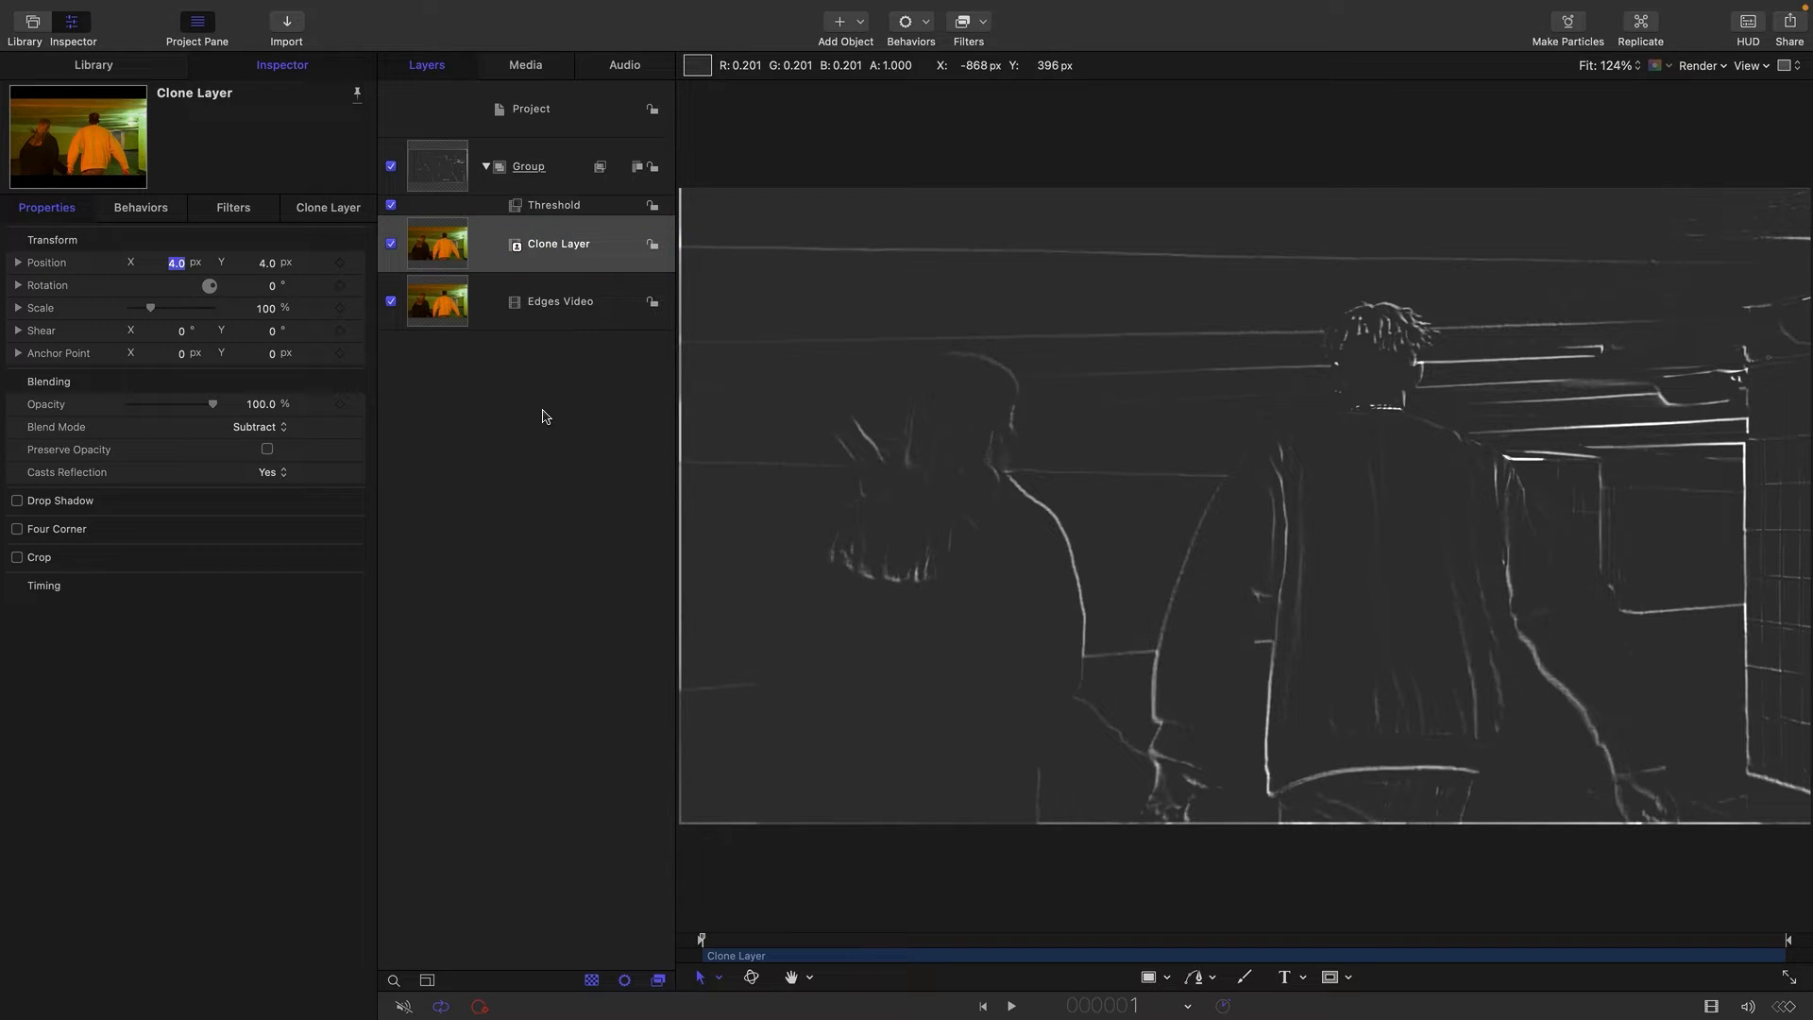
{"action": "type", "text": "2"}
{"action": "key", "text": "Return"}
{"action": "key", "text": "Tab"}
{"action": "key", "text": "Tab"}
{"action": "type", "text": "2"}
{"action": "key", "text": "Return"}
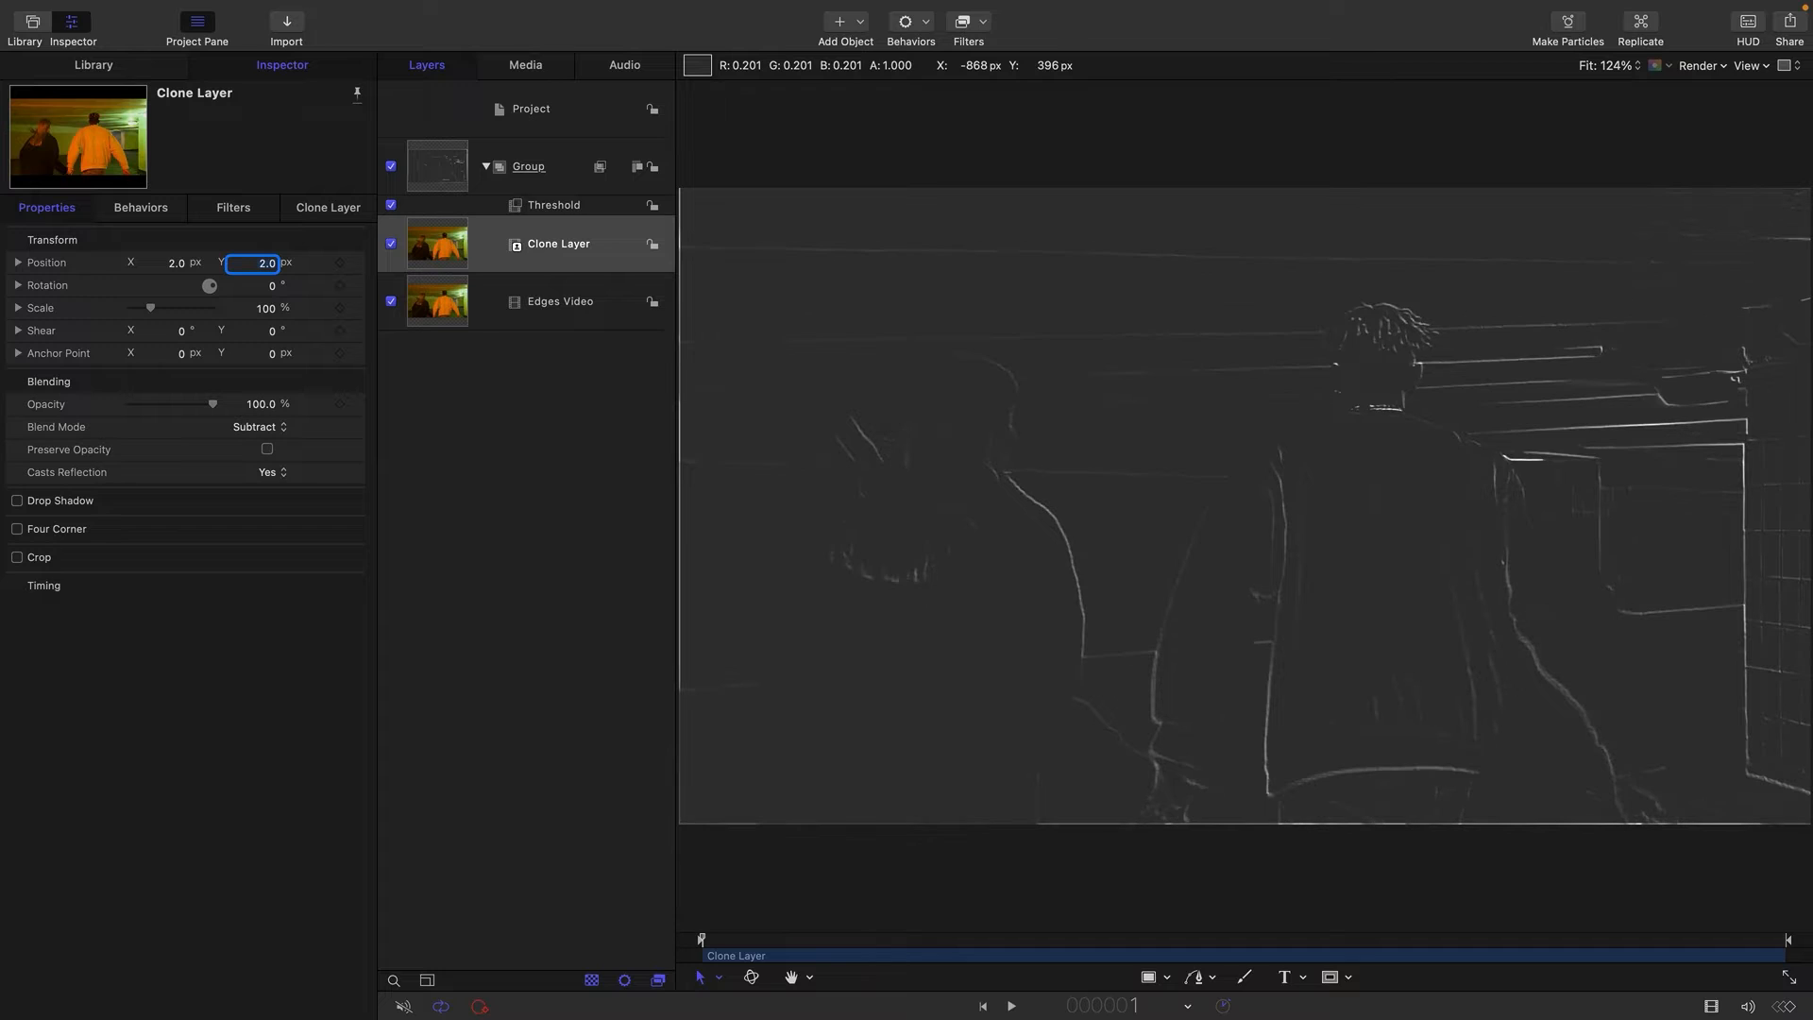
Thicken the edge lines by setting the clone layer's position to X 8 px and Y 8 px.
{"action": "key", "text": "shift+Tab"}
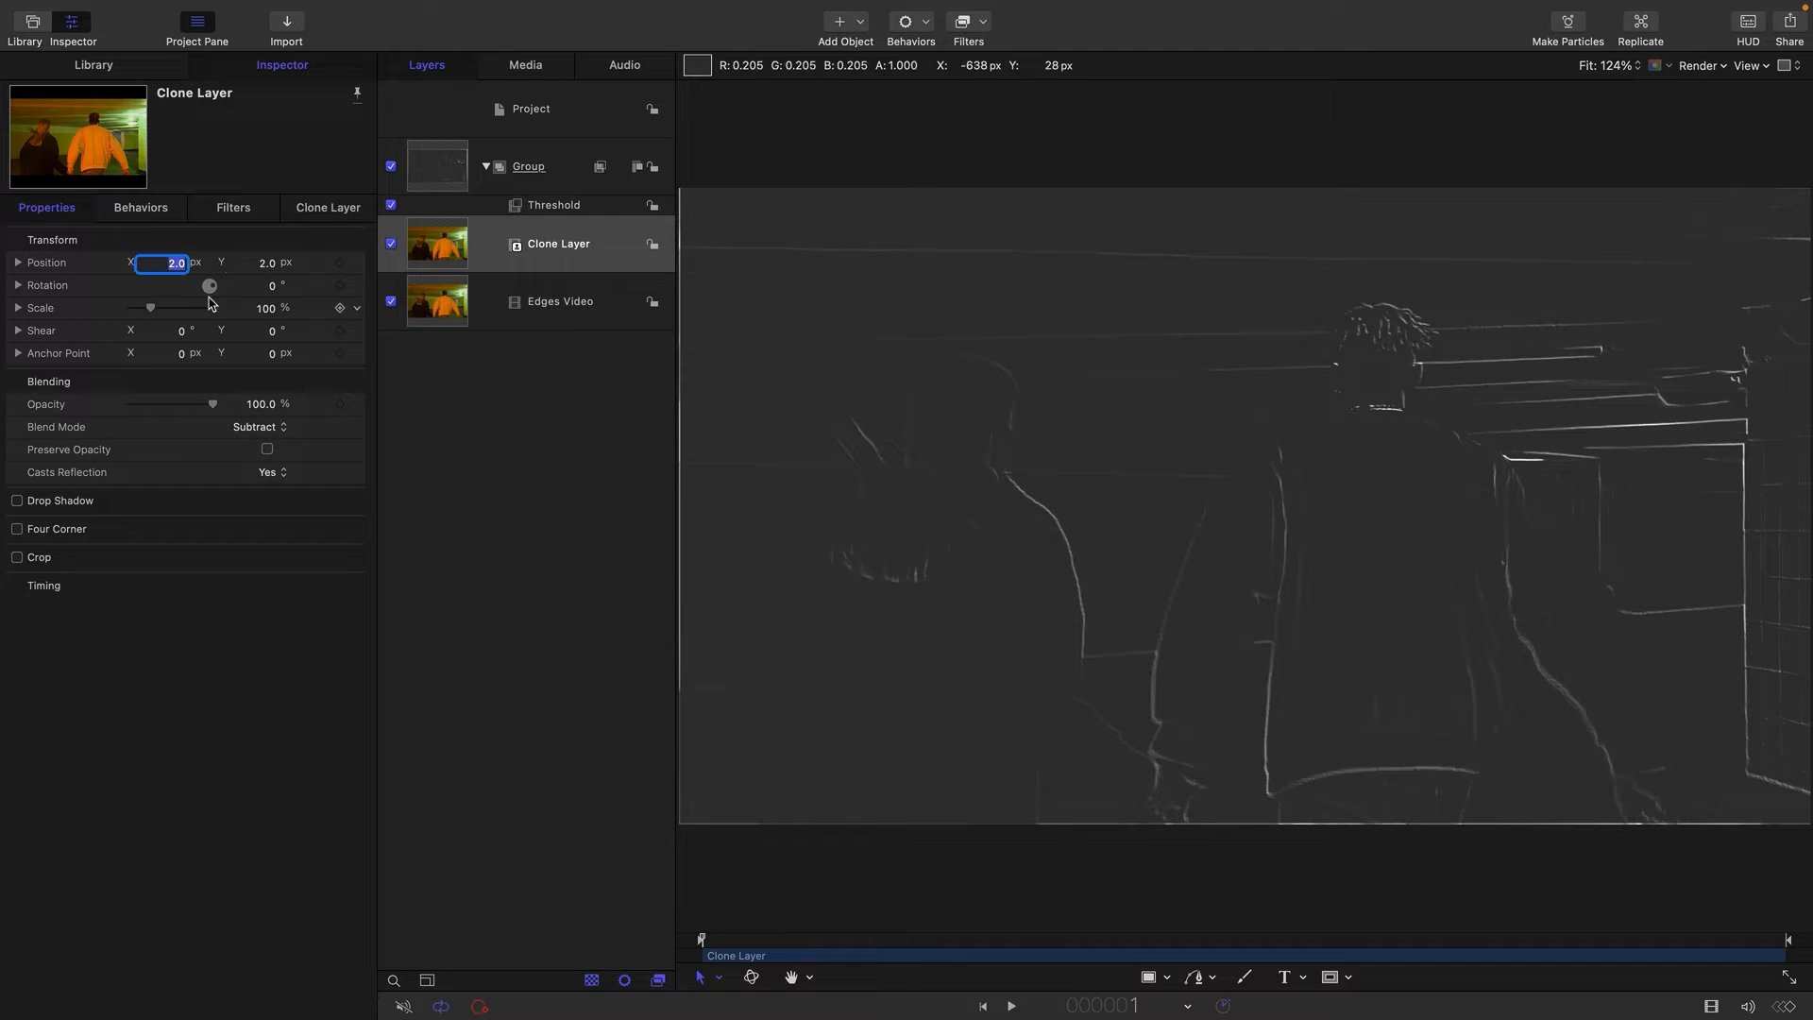
{"action": "type", "text": "8"}
{"action": "key", "text": "Tab"}
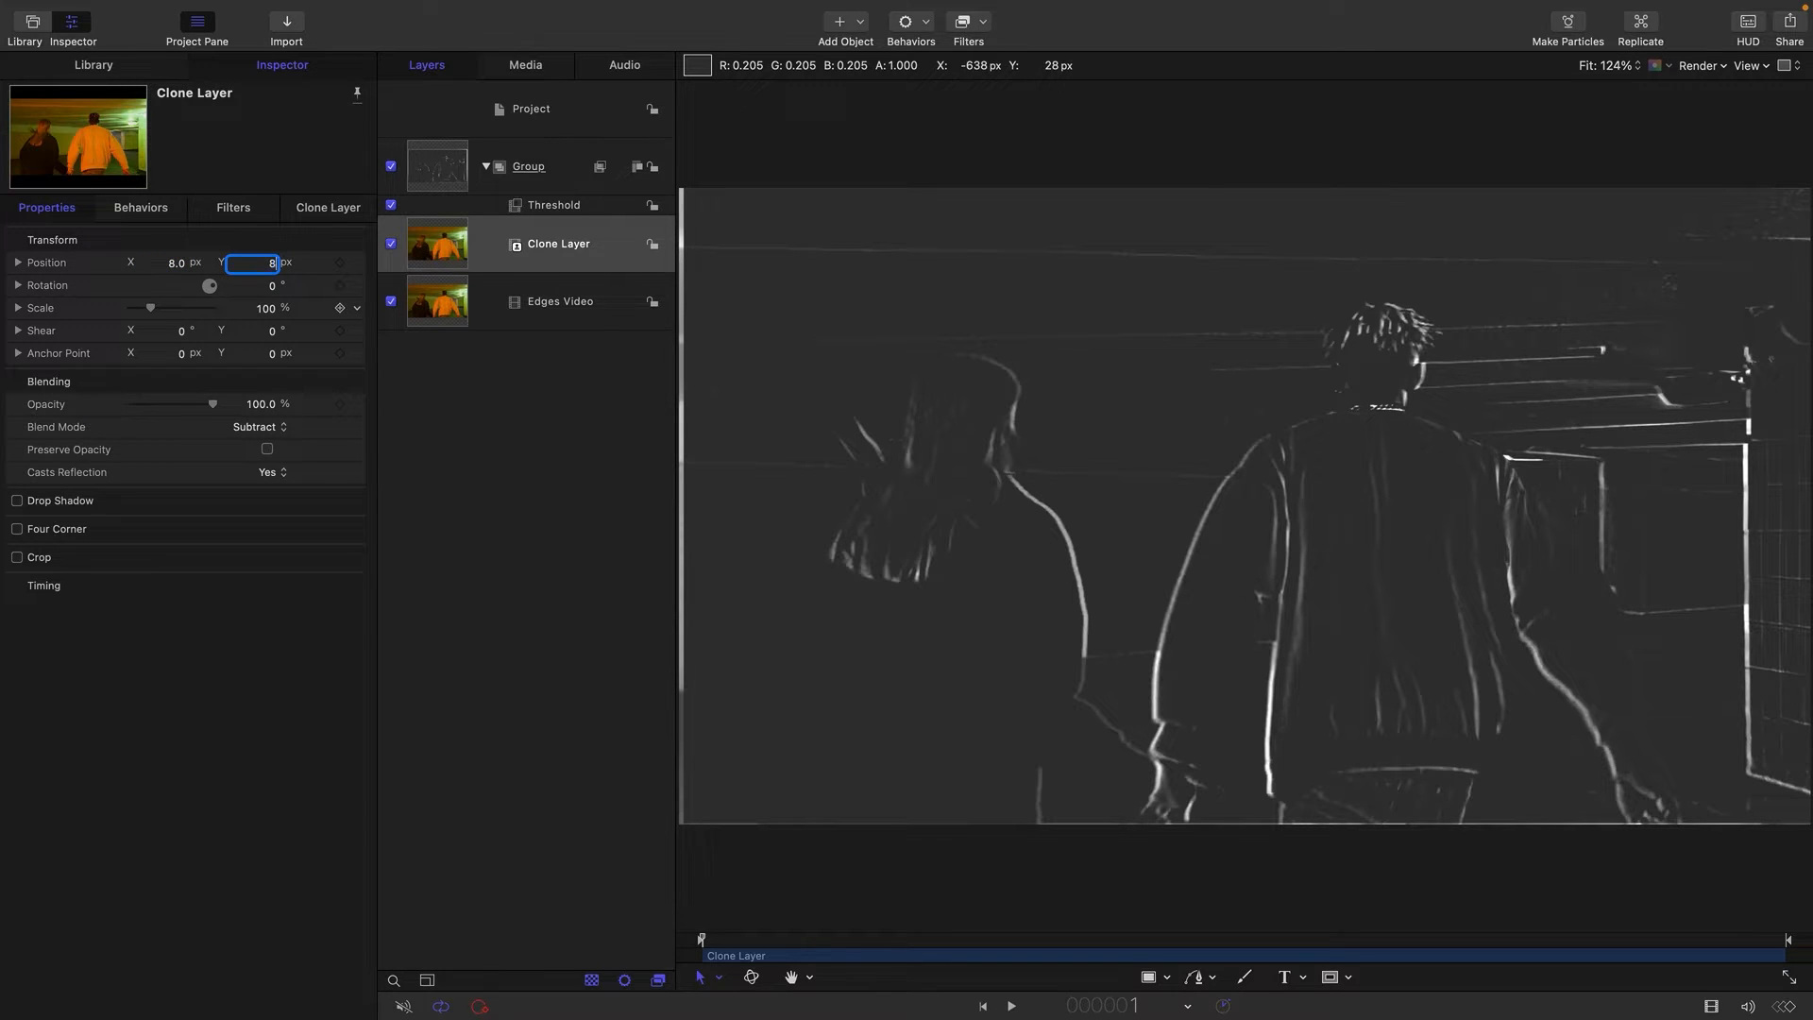
{"action": "type", "text": "8"}
{"action": "key", "text": "Return"}
Go to frame 72 and set the Threshold filter's smoothness to 0.13.
{"action": "left_click_drag", "start_coordinate": [784, 955], "coordinate": [859, 951]}
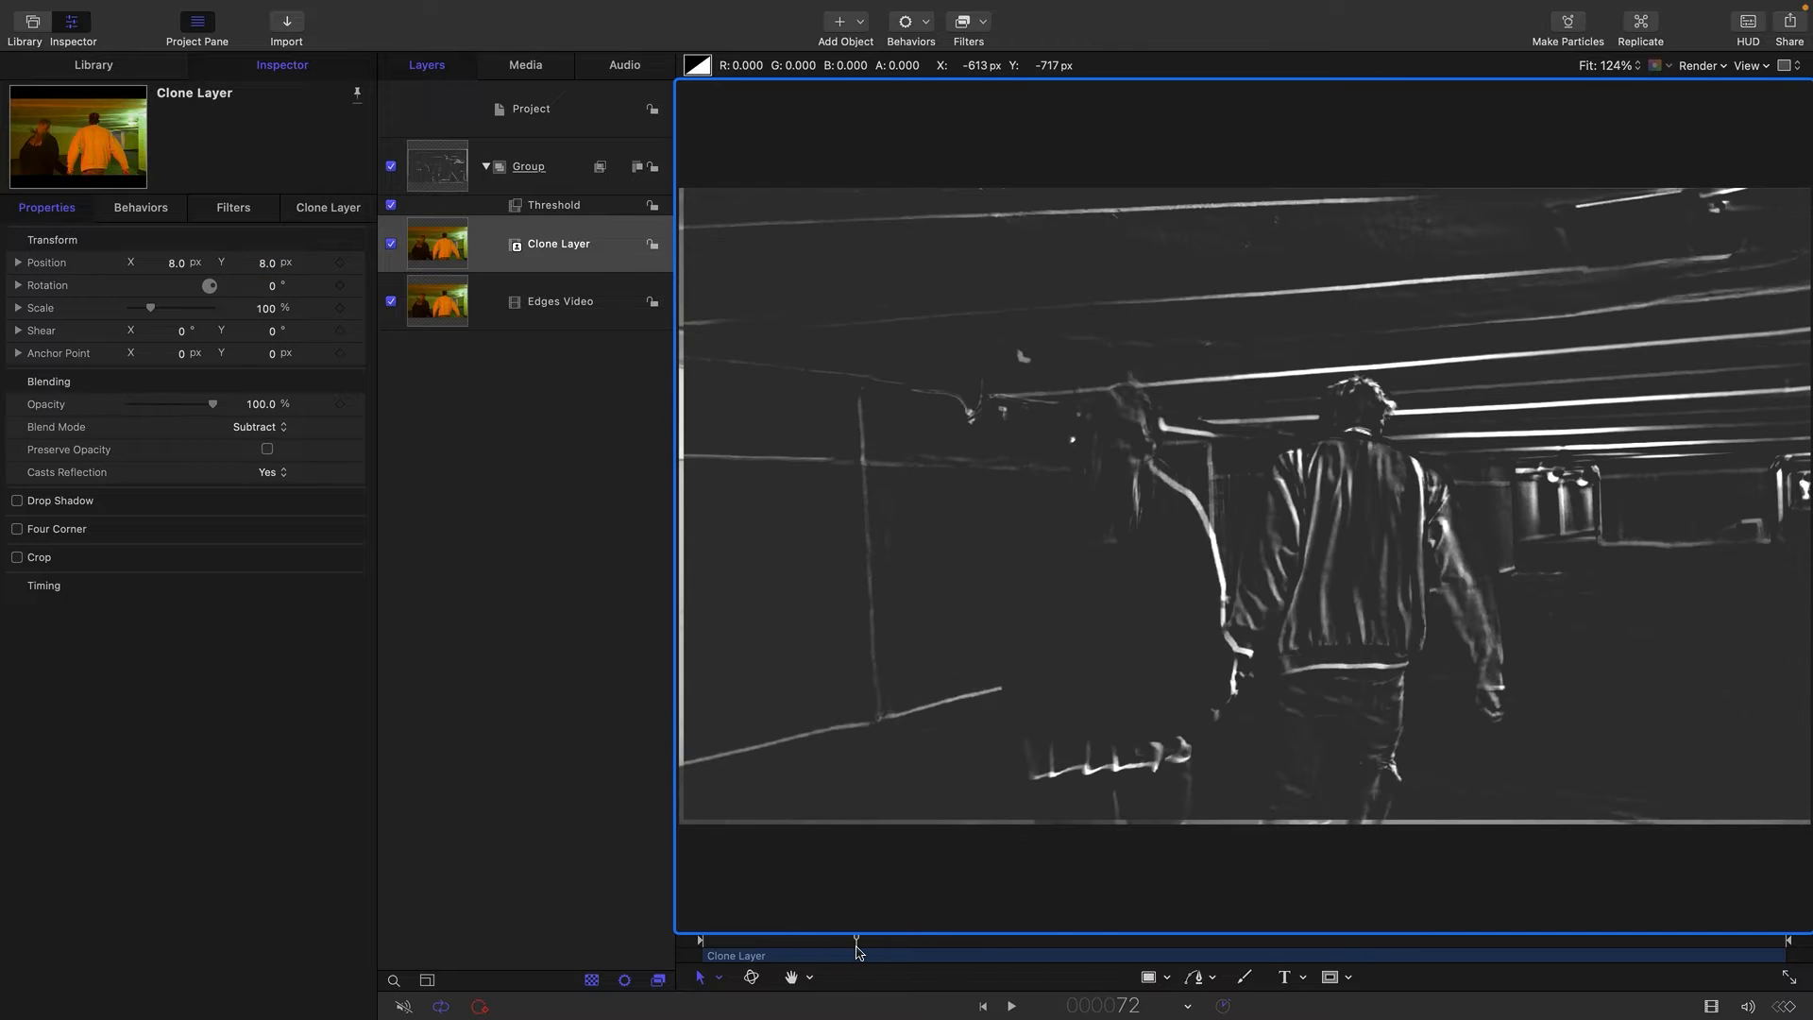
{"action": "left_click", "coordinate": [516, 209]}
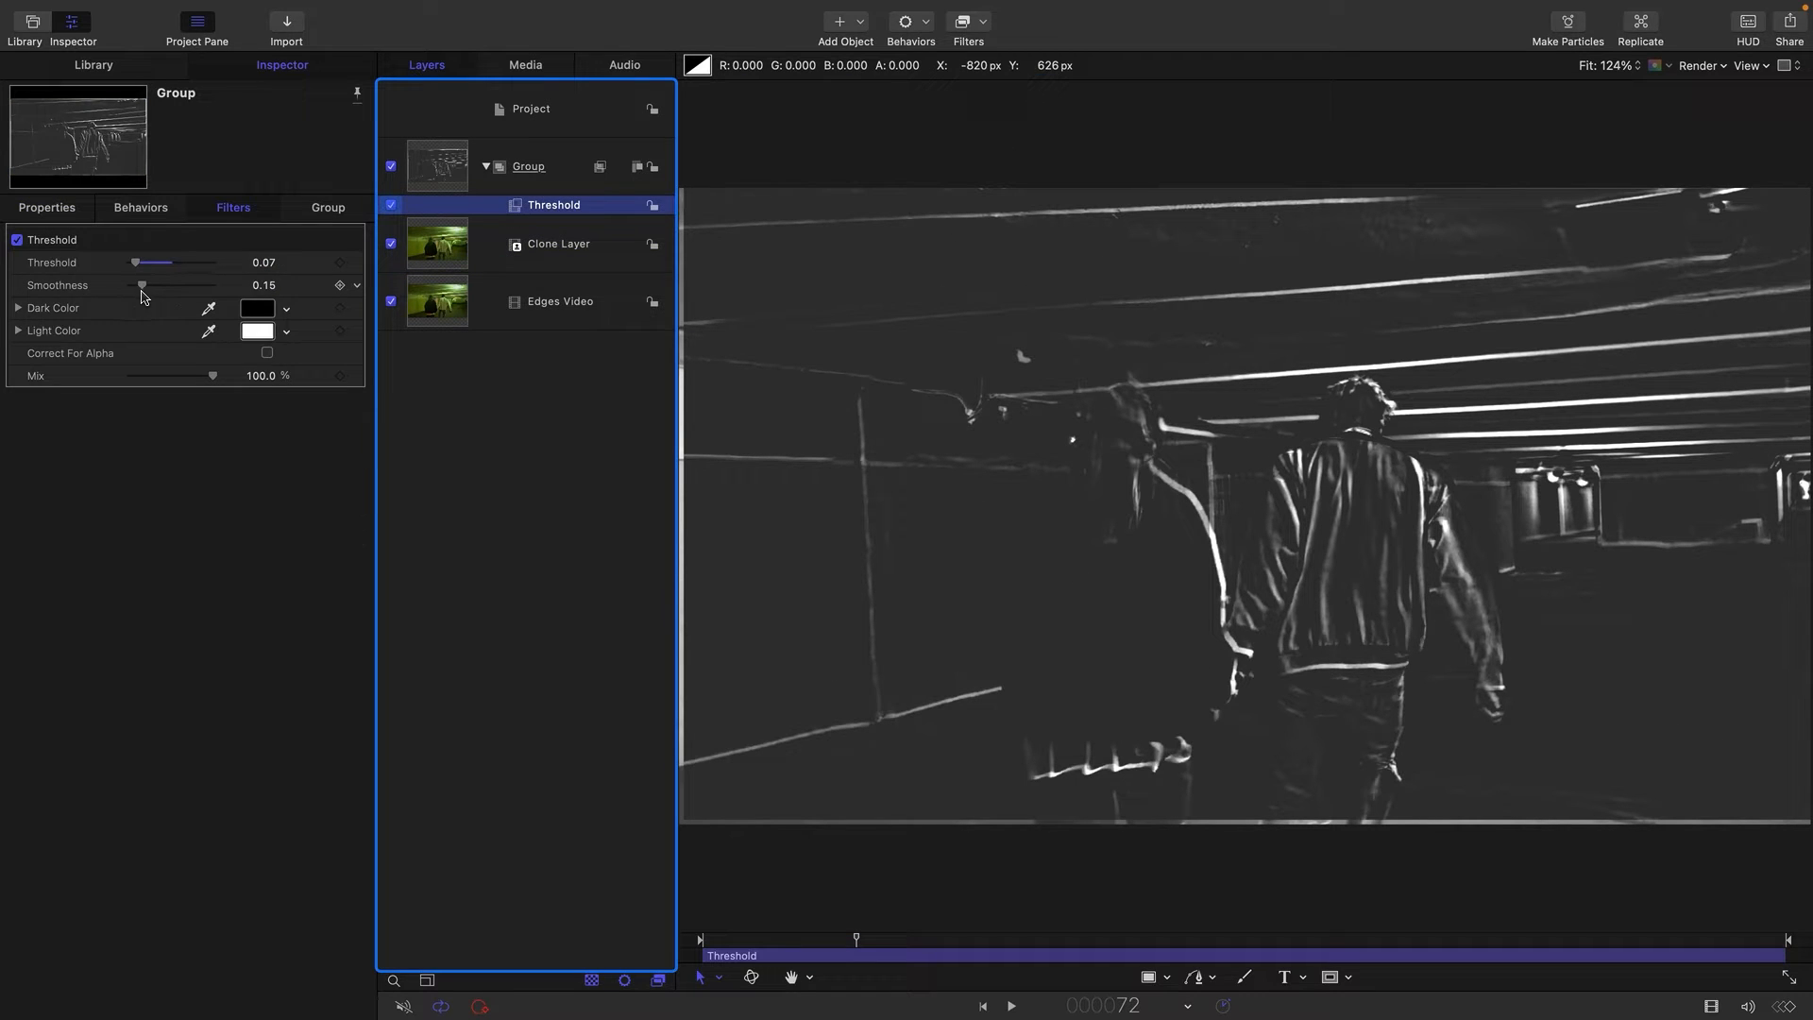
{"action": "left_click_drag", "start_coordinate": [142, 292], "coordinate": [140, 291]}
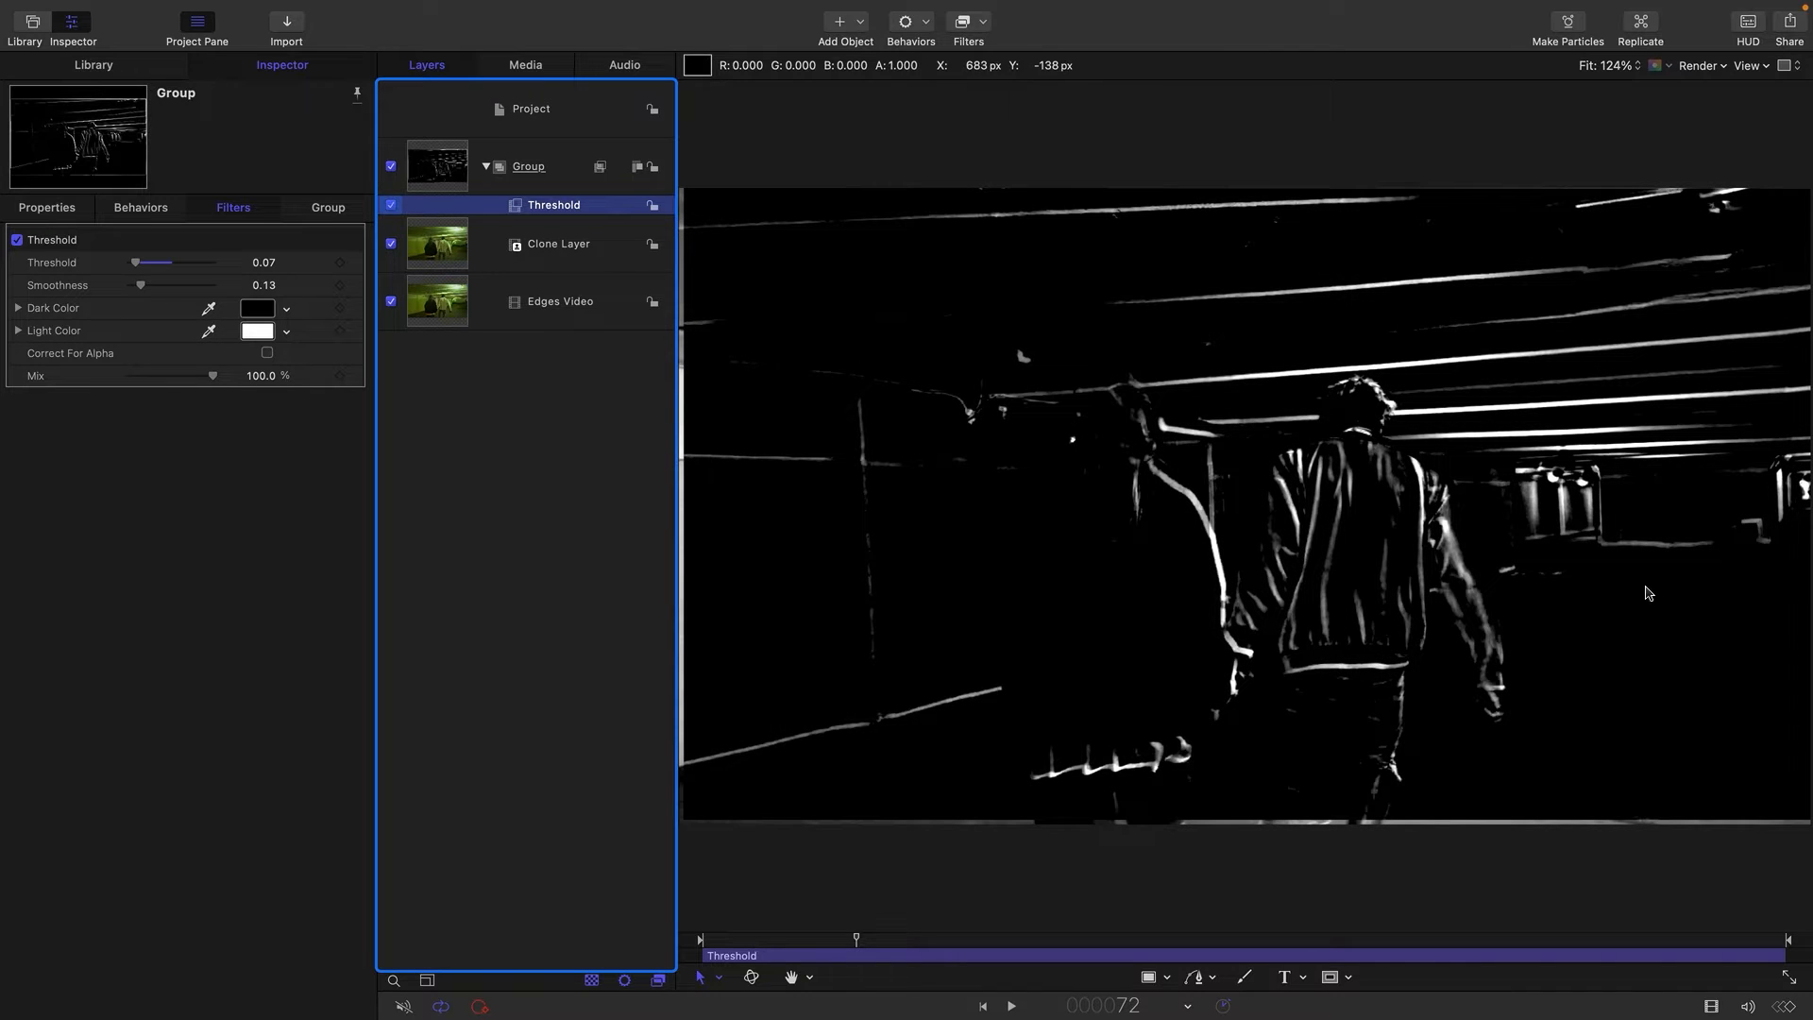
Add a Trails filter to the edge-line group with duration 0.26 and 10 echoes, and play the result.
{"action": "left_click", "coordinate": [429, 175]}
{"action": "left_click", "coordinate": [978, 26]}
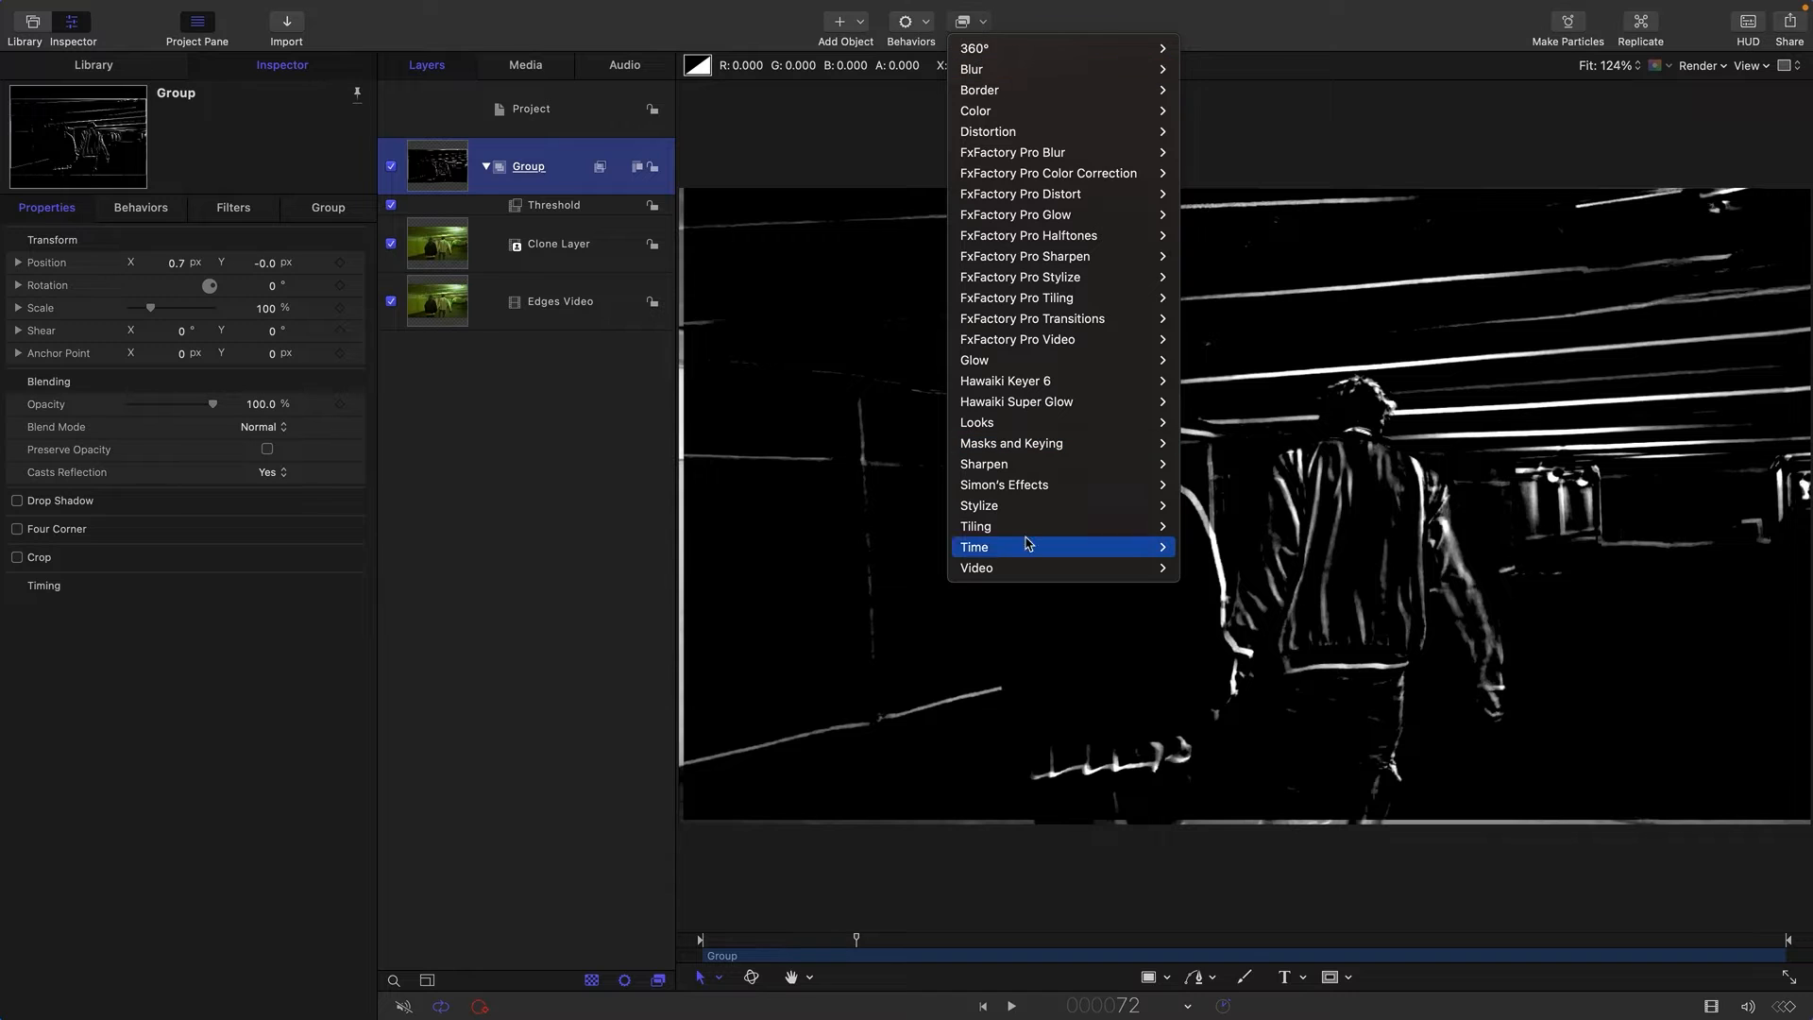
{"action": "mouse_move", "coordinate": [1027, 546]}
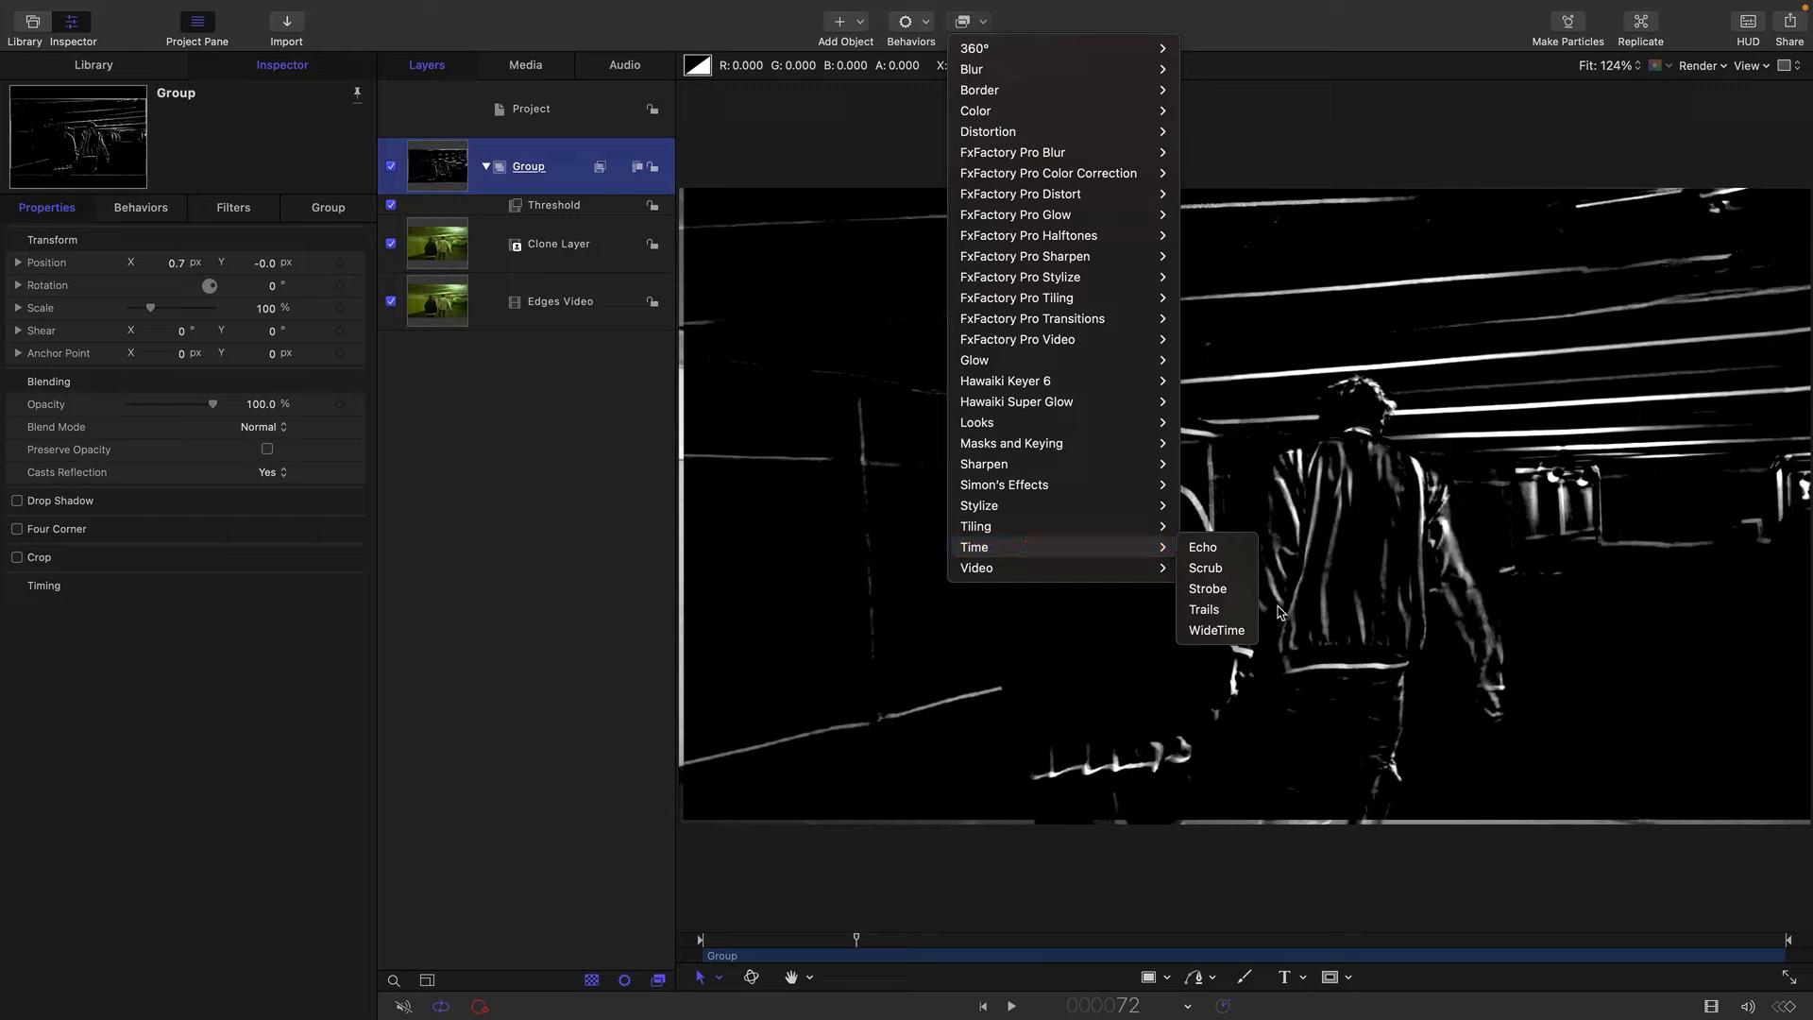
{"action": "left_click", "coordinate": [1236, 609]}
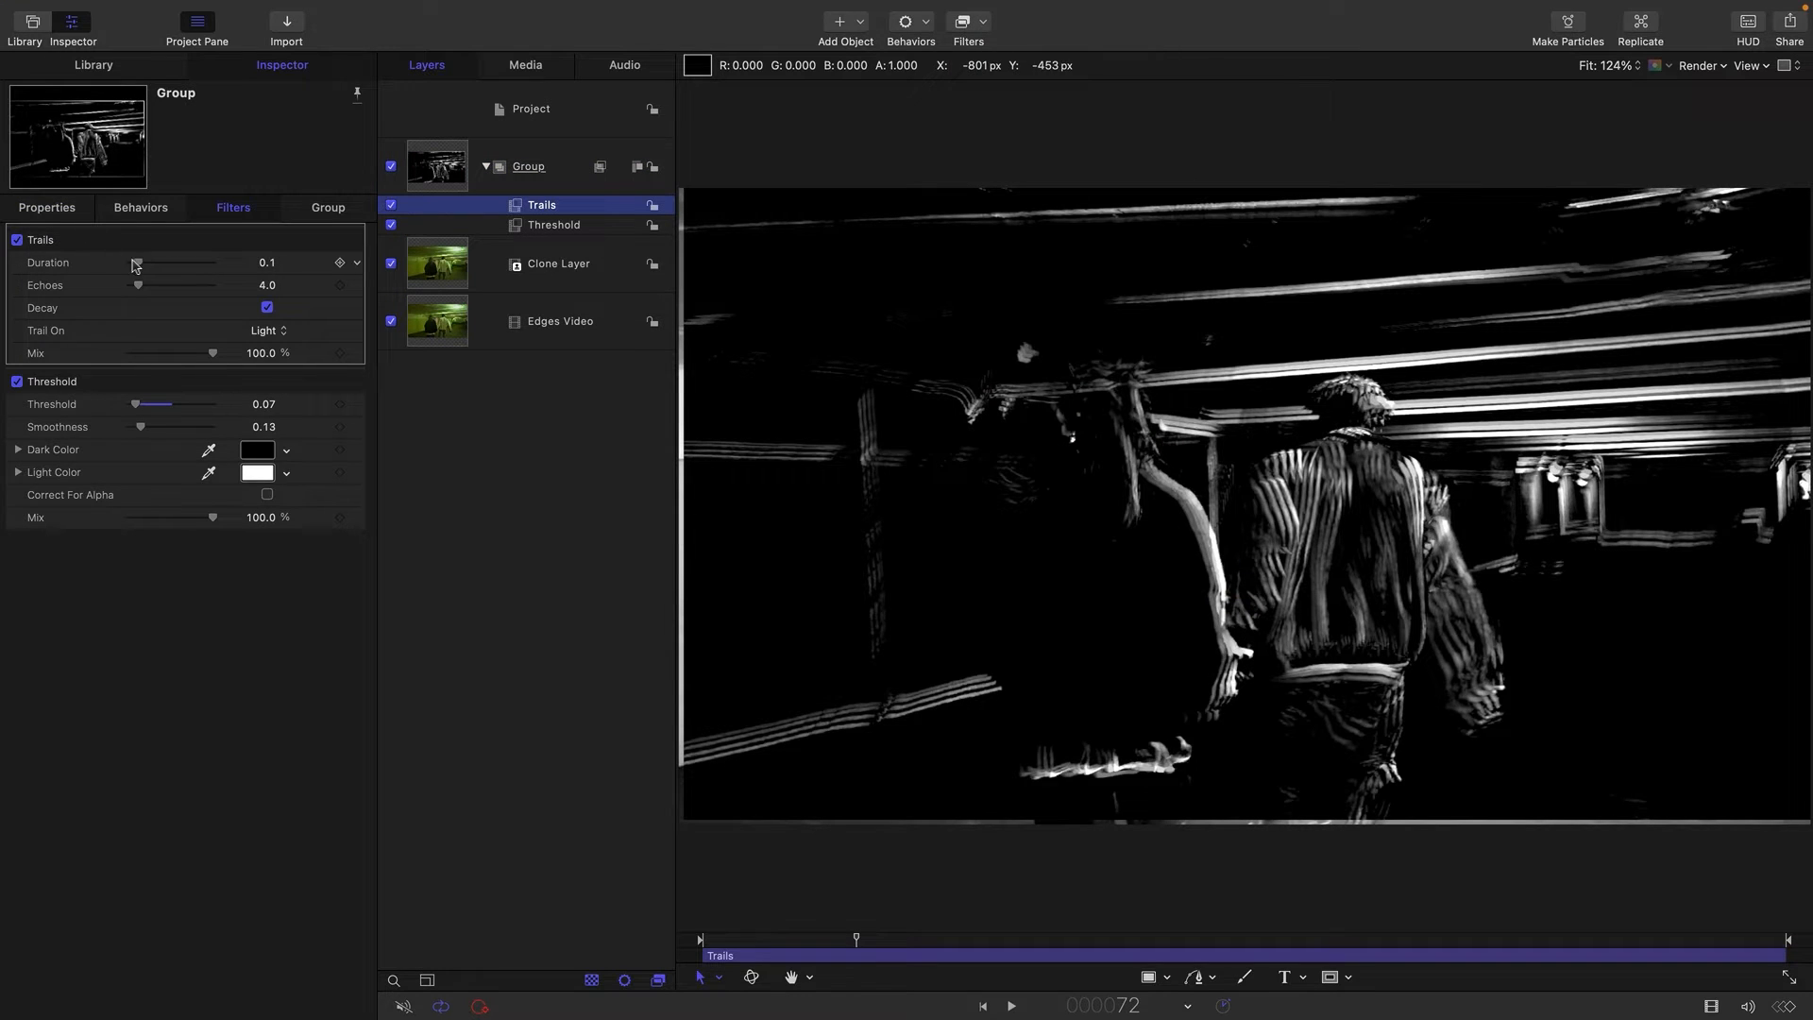
{"action": "left_click_drag", "start_coordinate": [138, 263], "coordinate": [162, 288]}
{"action": "left_click", "coordinate": [1012, 1007]}
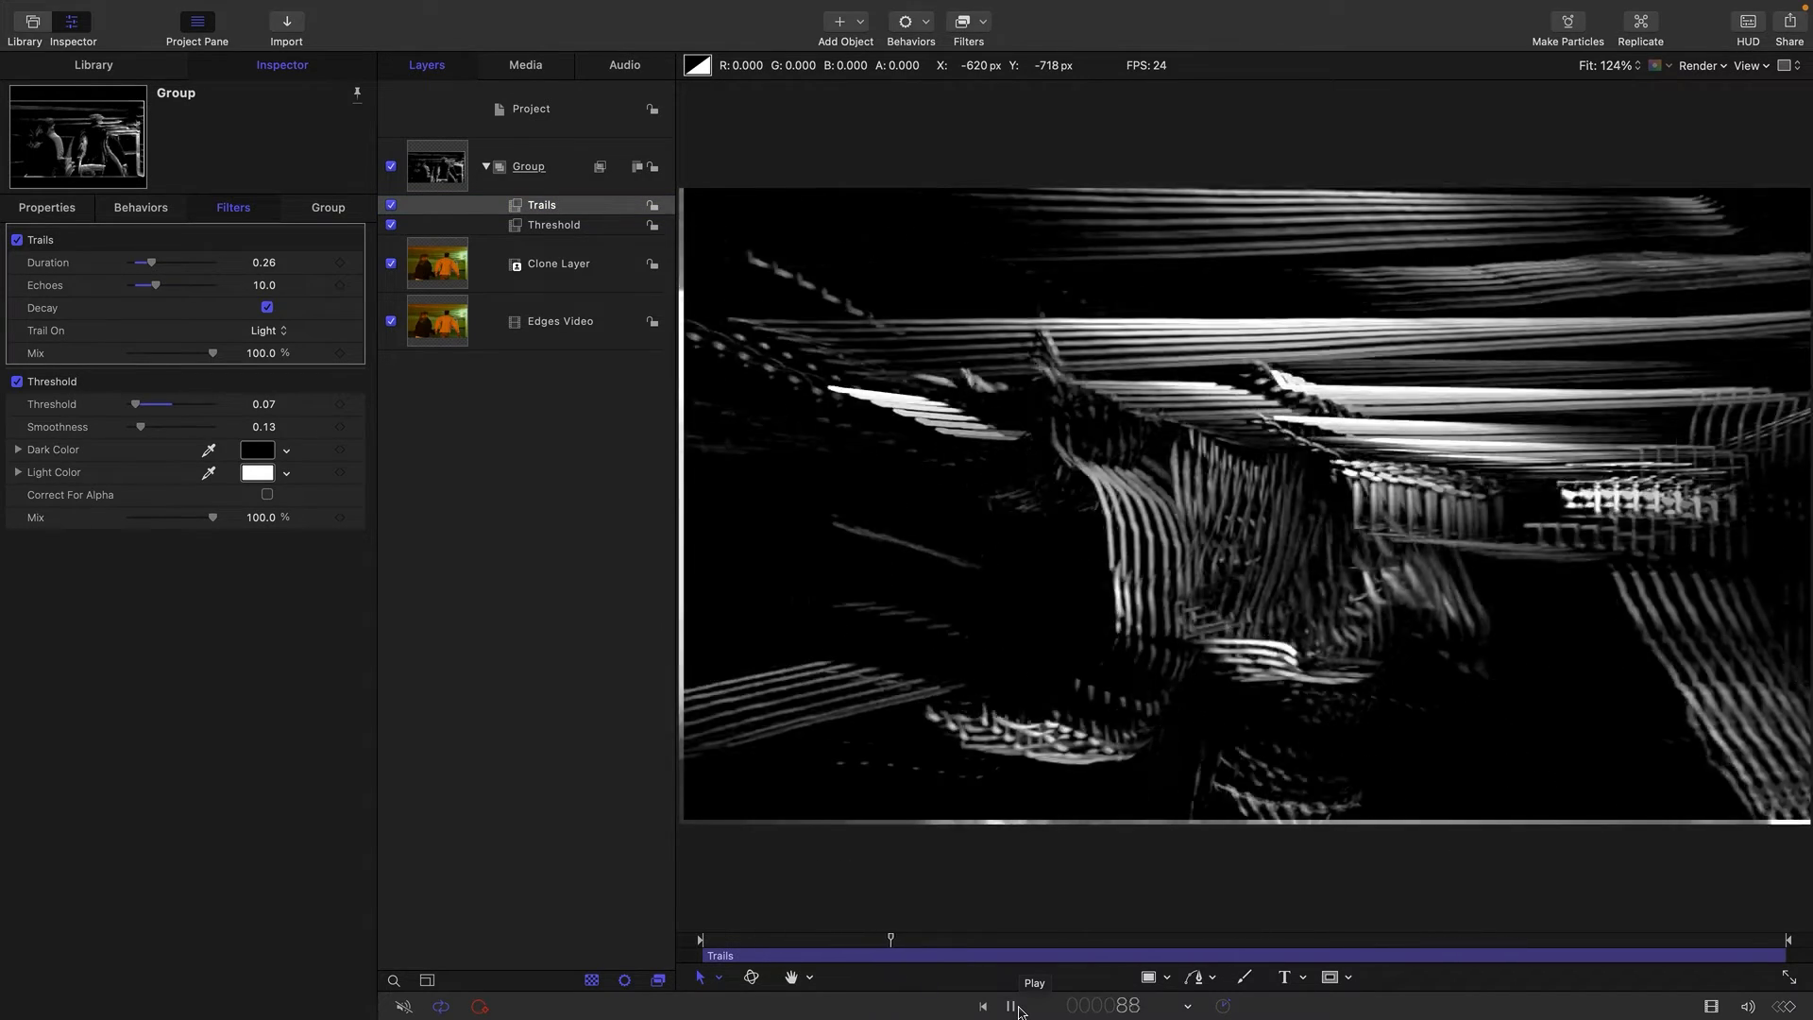
{"action": "left_click", "coordinate": [1011, 1007]}
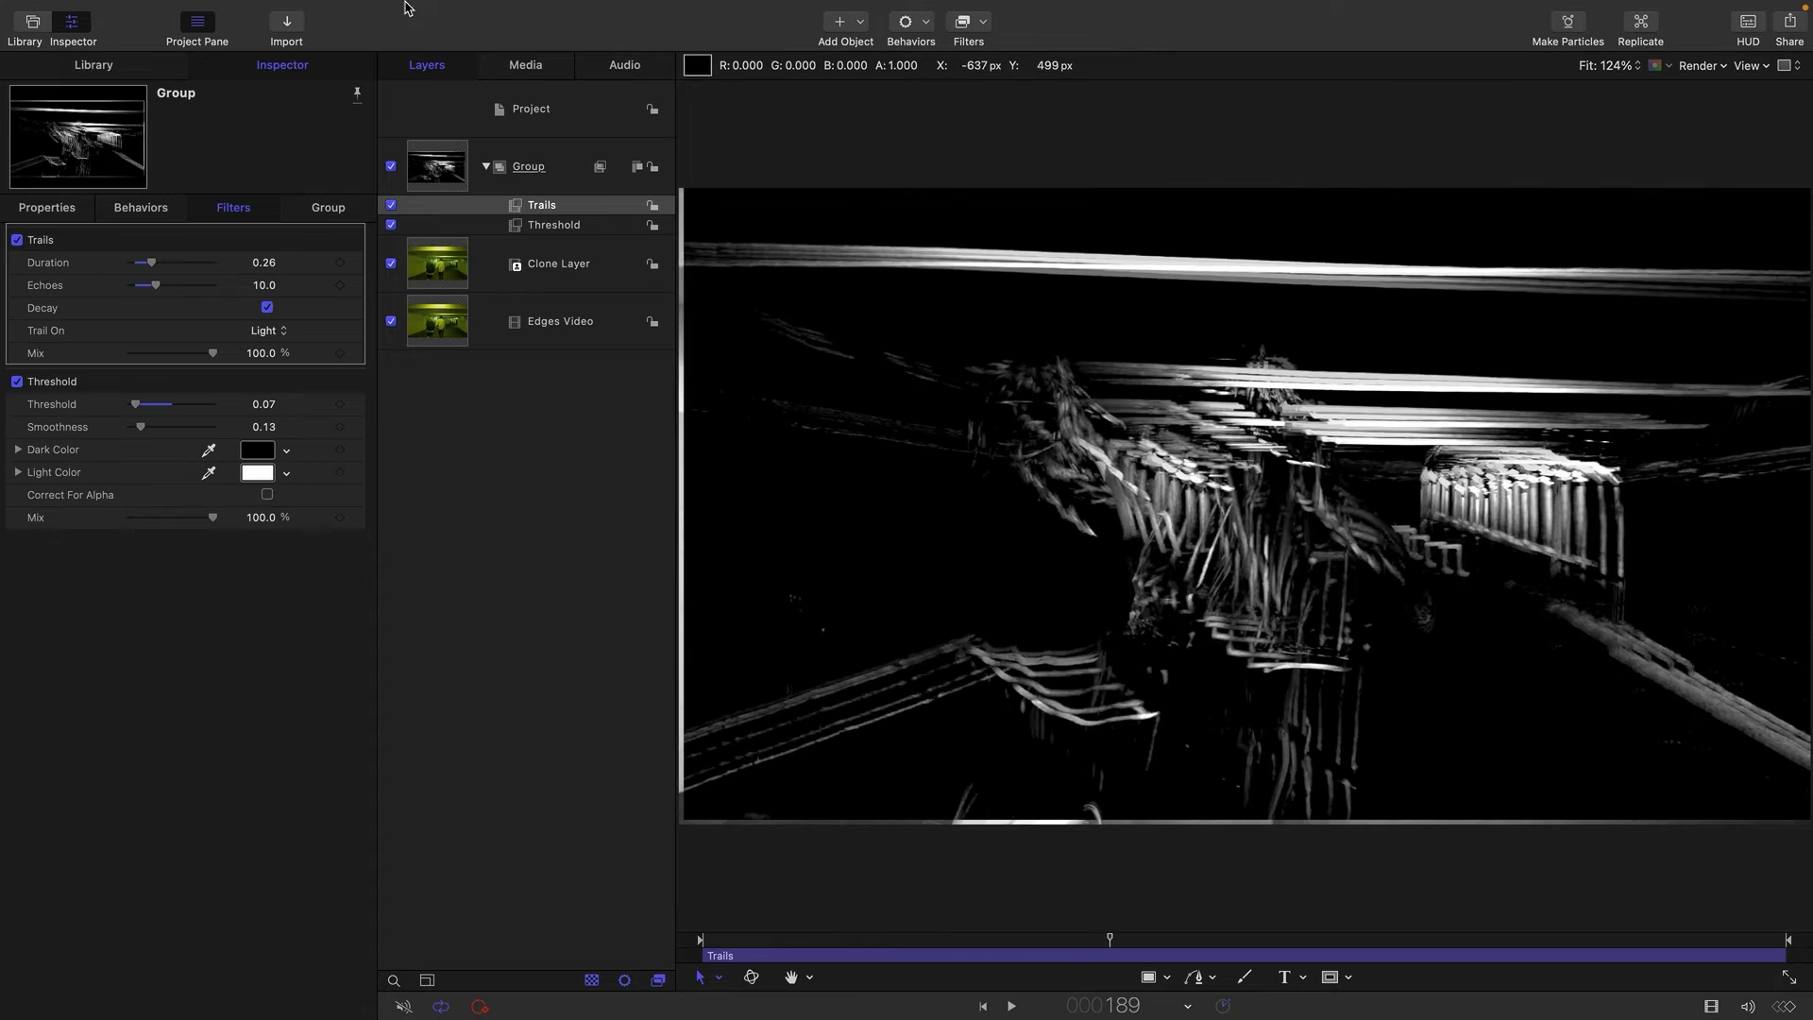
Make a clone layer of Edges Video and move it into a new group below the edge-line group.
{"action": "left_click", "coordinate": [441, 148]}
{"action": "left_click", "coordinate": [417, 326]}
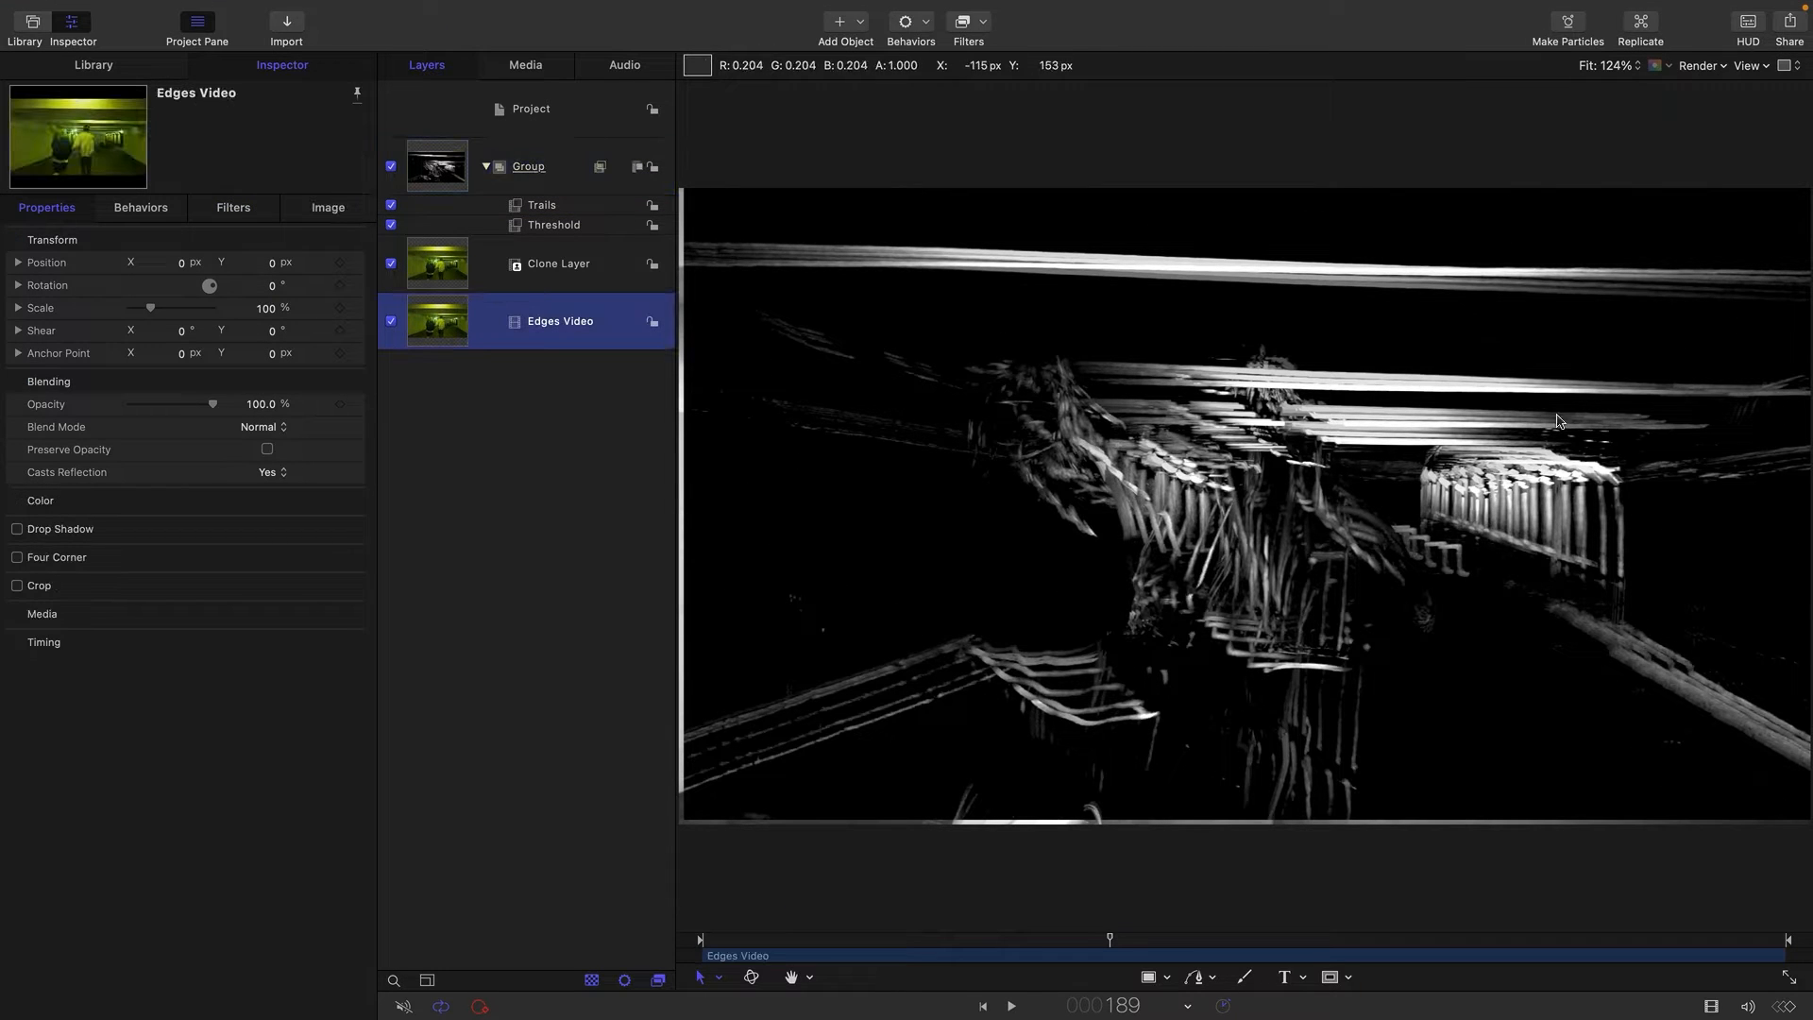
{"action": "right_click", "coordinate": [441, 335]}
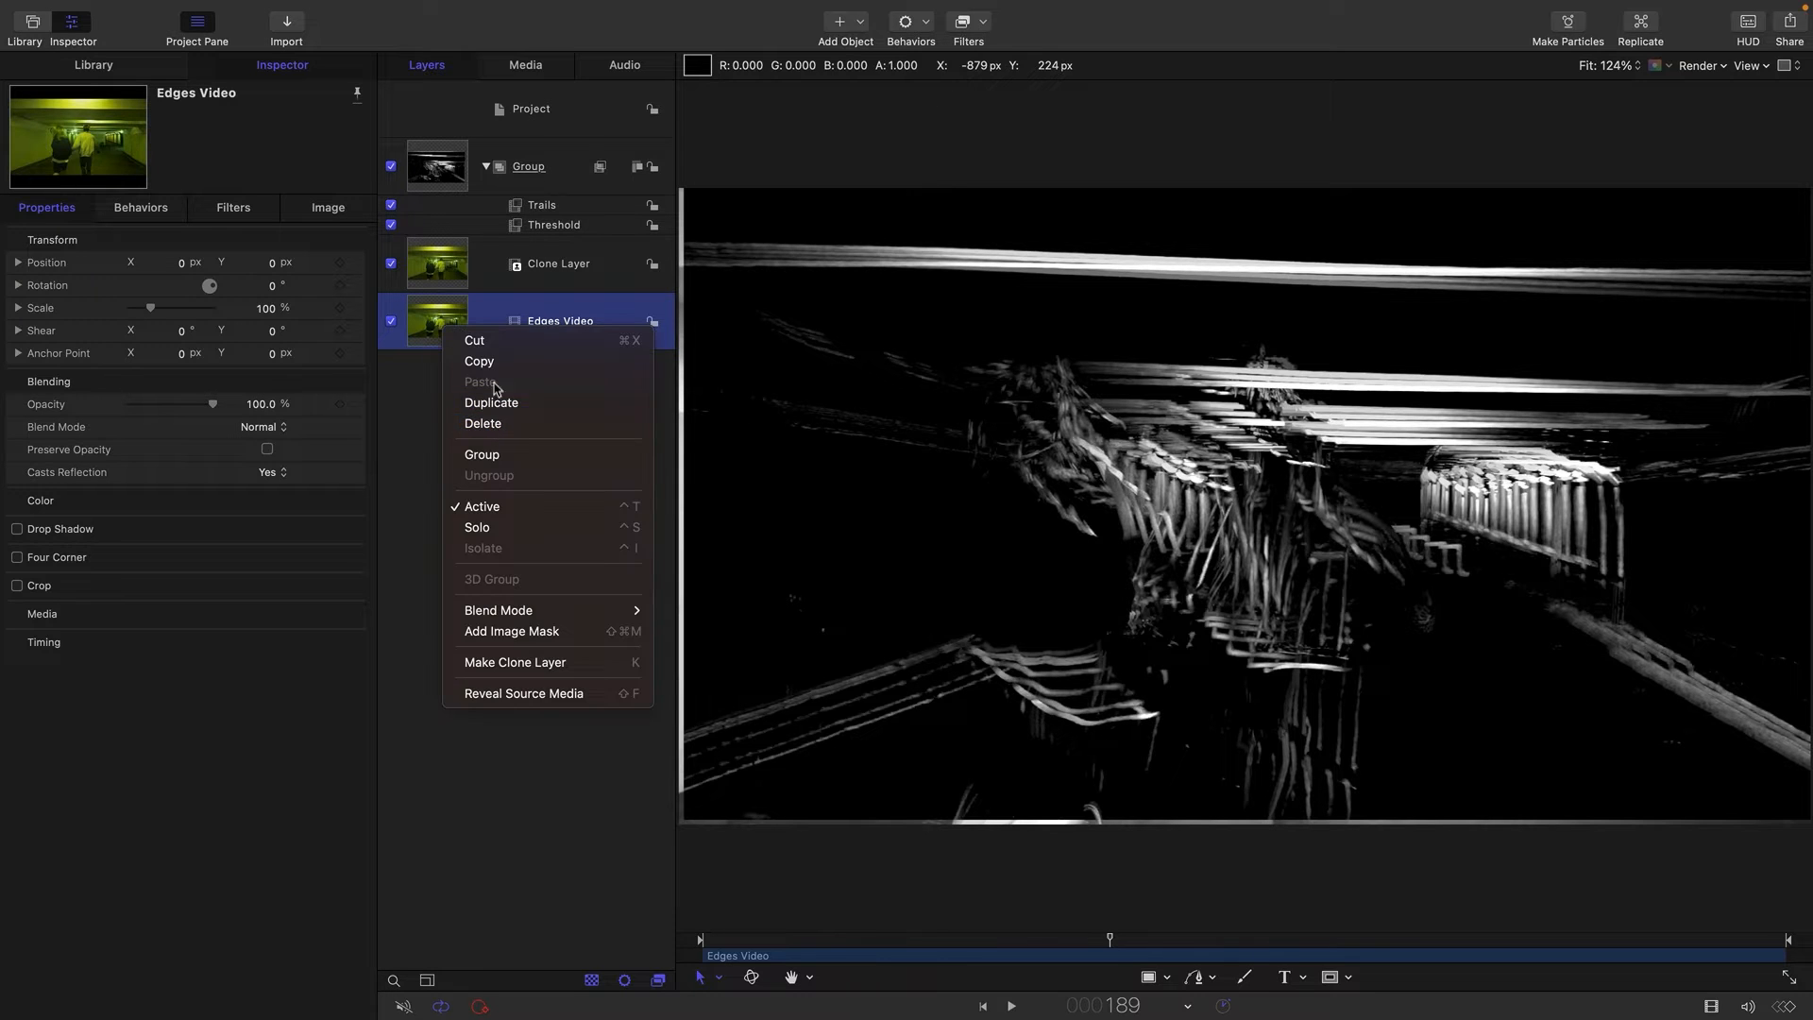
{"action": "mouse_move", "coordinate": [552, 614]}
{"action": "left_click", "coordinate": [562, 662]}
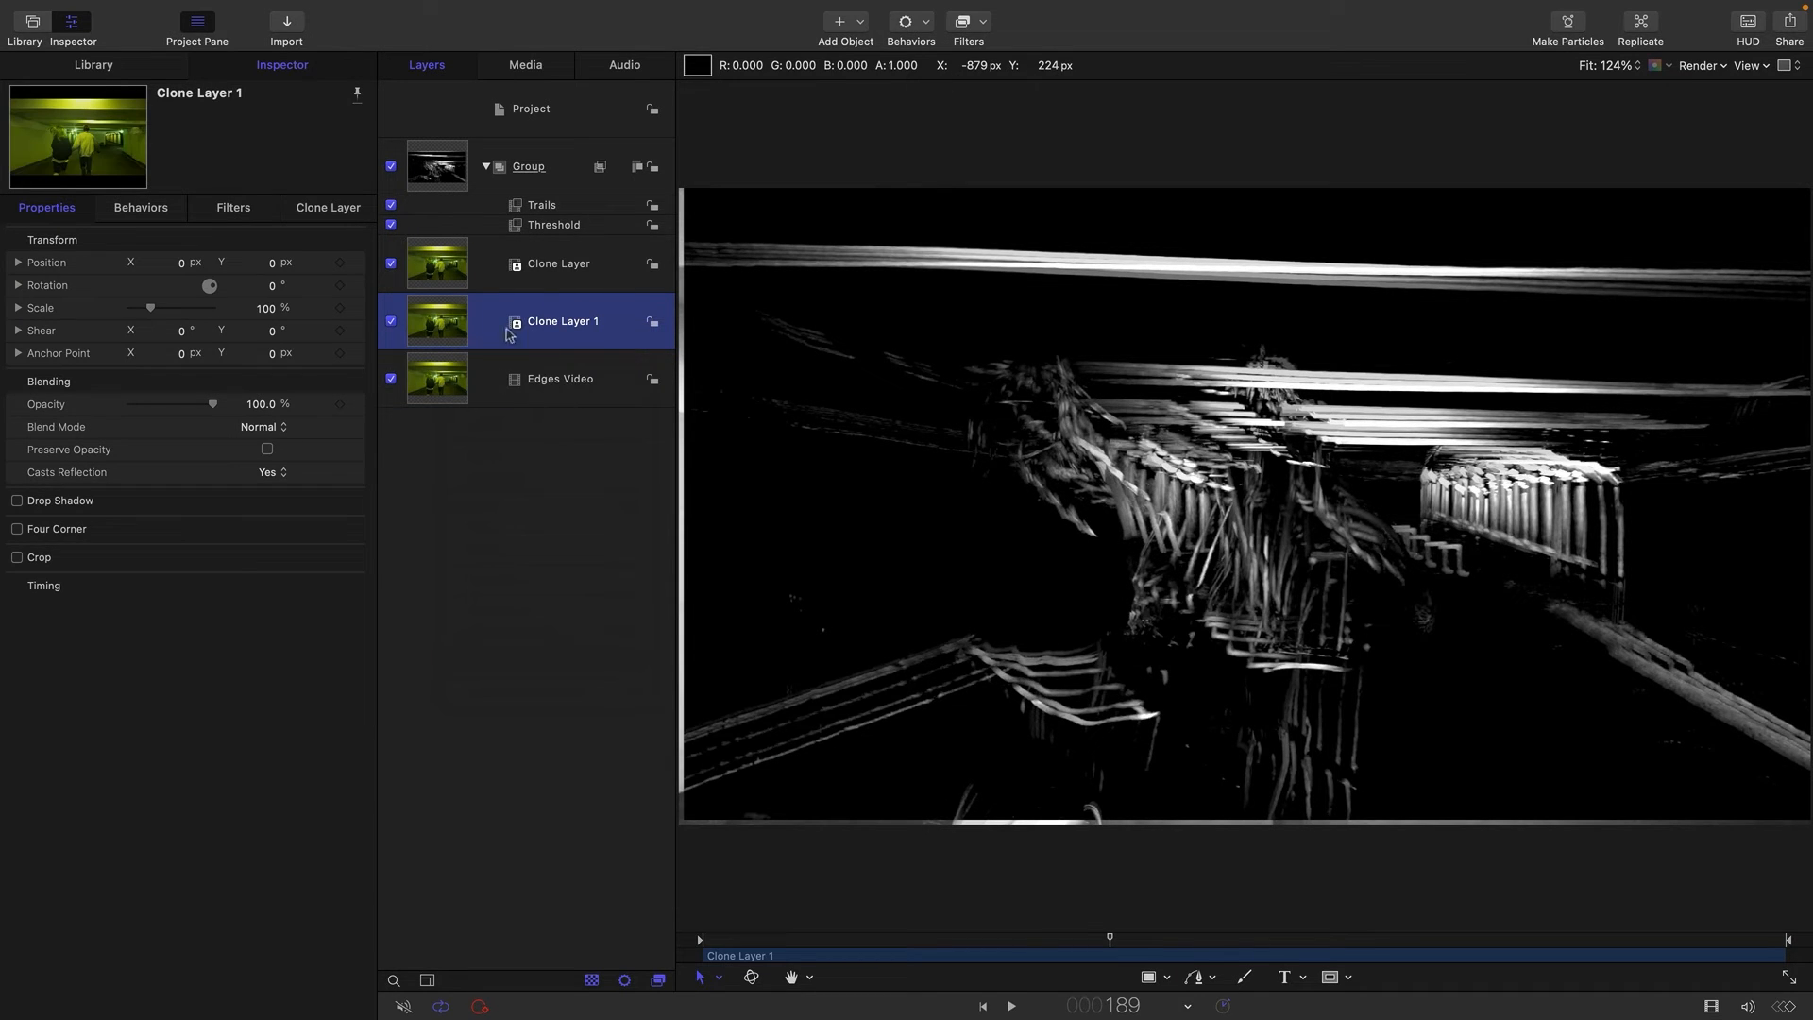
{"action": "mouse_move", "coordinate": [435, 318]}
{"action": "left_mouse_down"}
{"action": "mouse_move", "coordinate": [445, 397]}
{"action": "mouse_move", "coordinate": [427, 404]}
{"action": "left_mouse_up"}
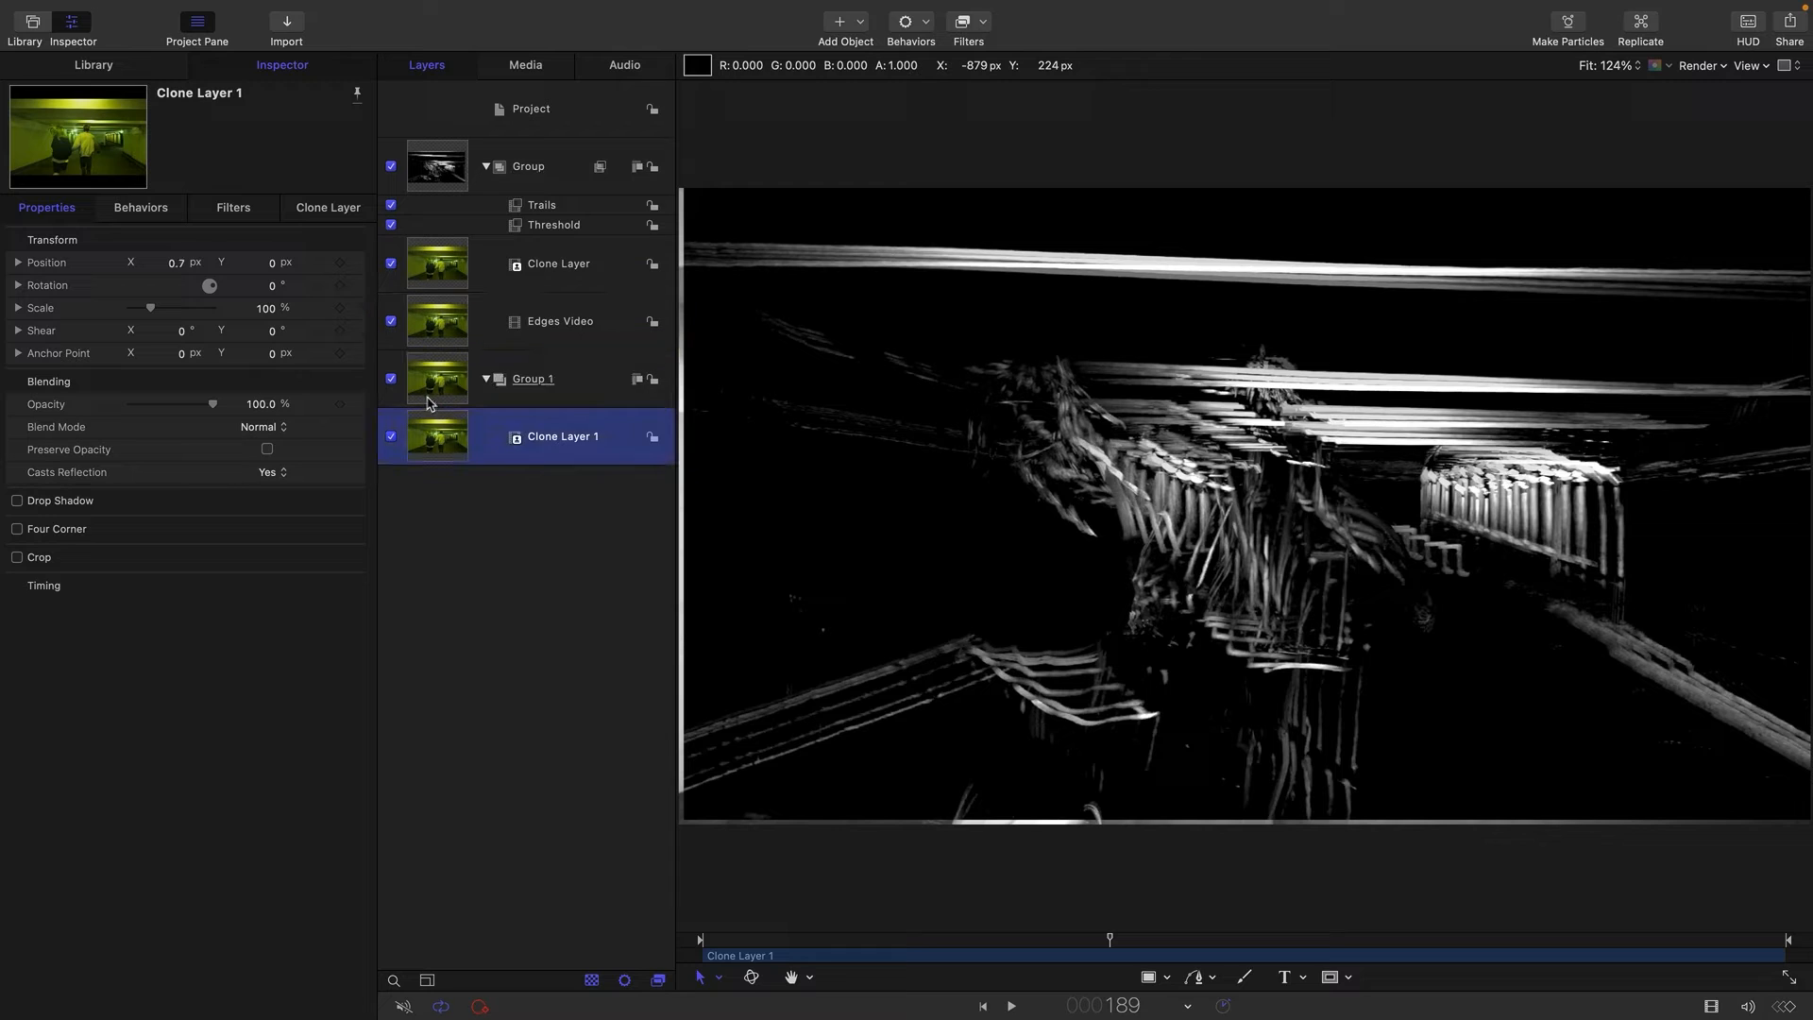
{"action": "left_click", "coordinate": [450, 383]}
Try the Multiply blend mode on the edge-line group and check it through to frame 272.
{"action": "left_click", "coordinate": [455, 170]}
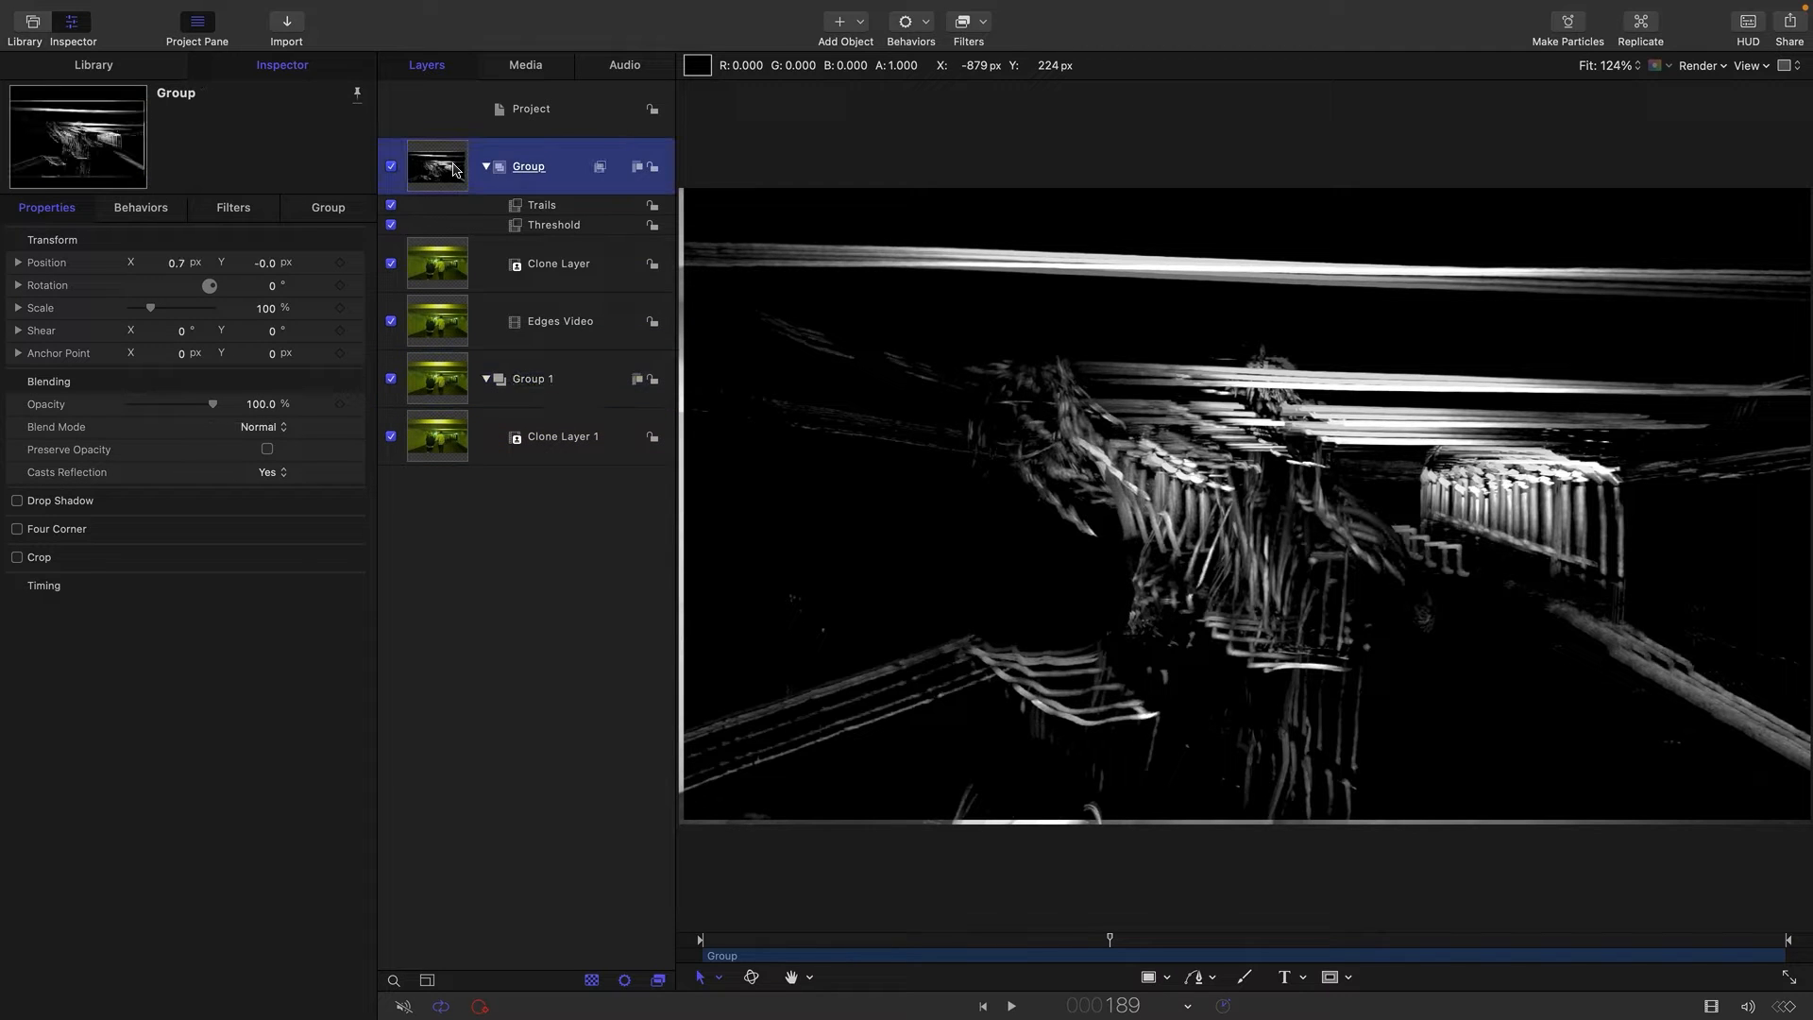
{"action": "left_click", "coordinate": [255, 430]}
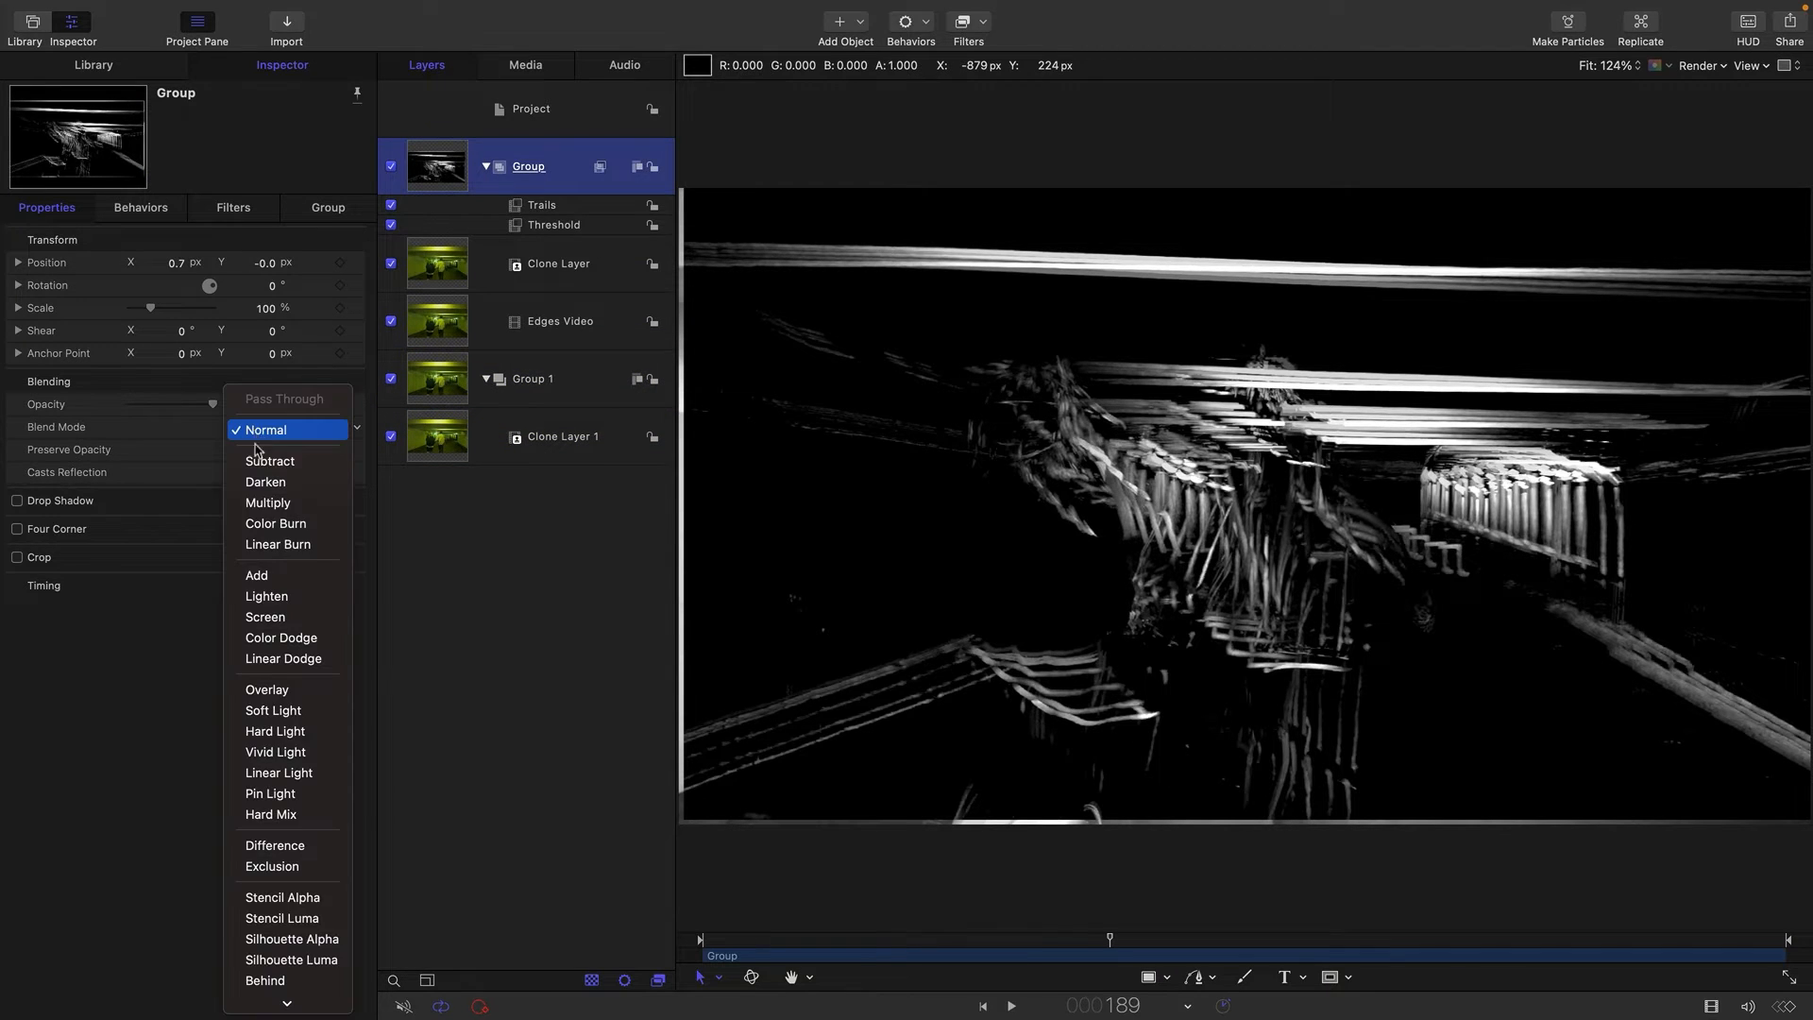
{"action": "left_click", "coordinate": [260, 503]}
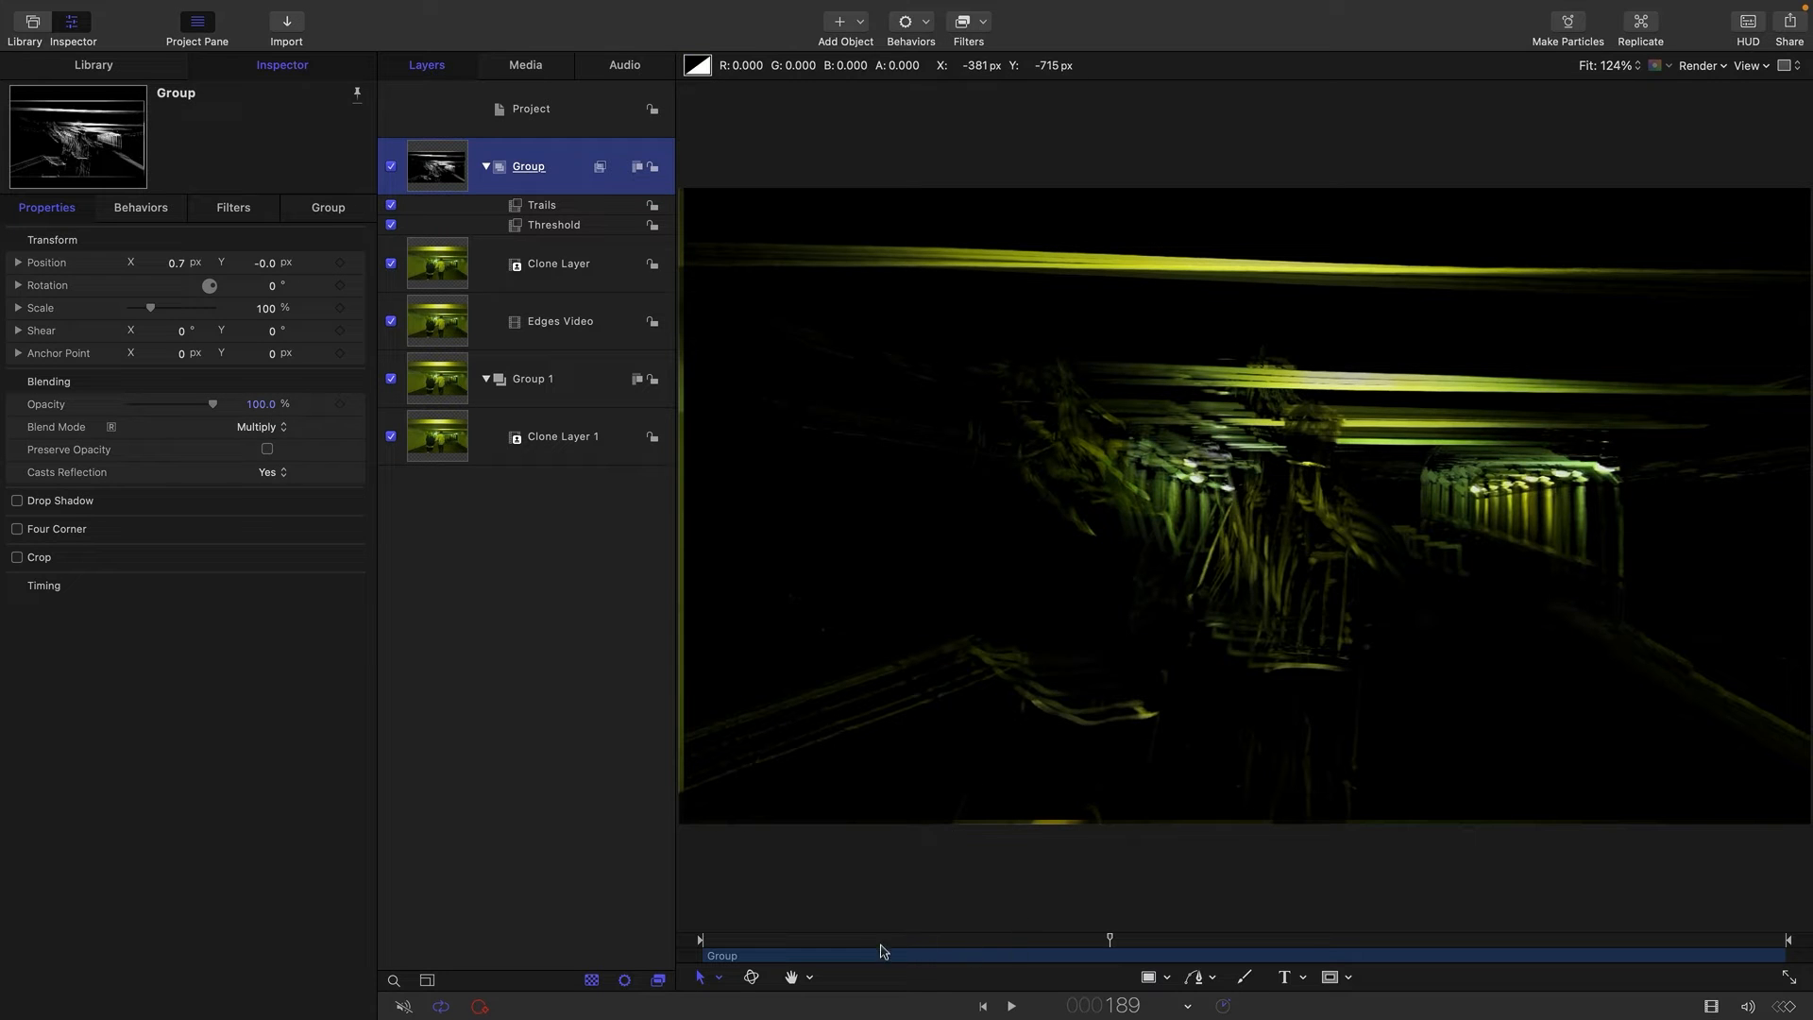
{"action": "left_click_drag", "start_coordinate": [865, 949], "coordinate": [1289, 941]}
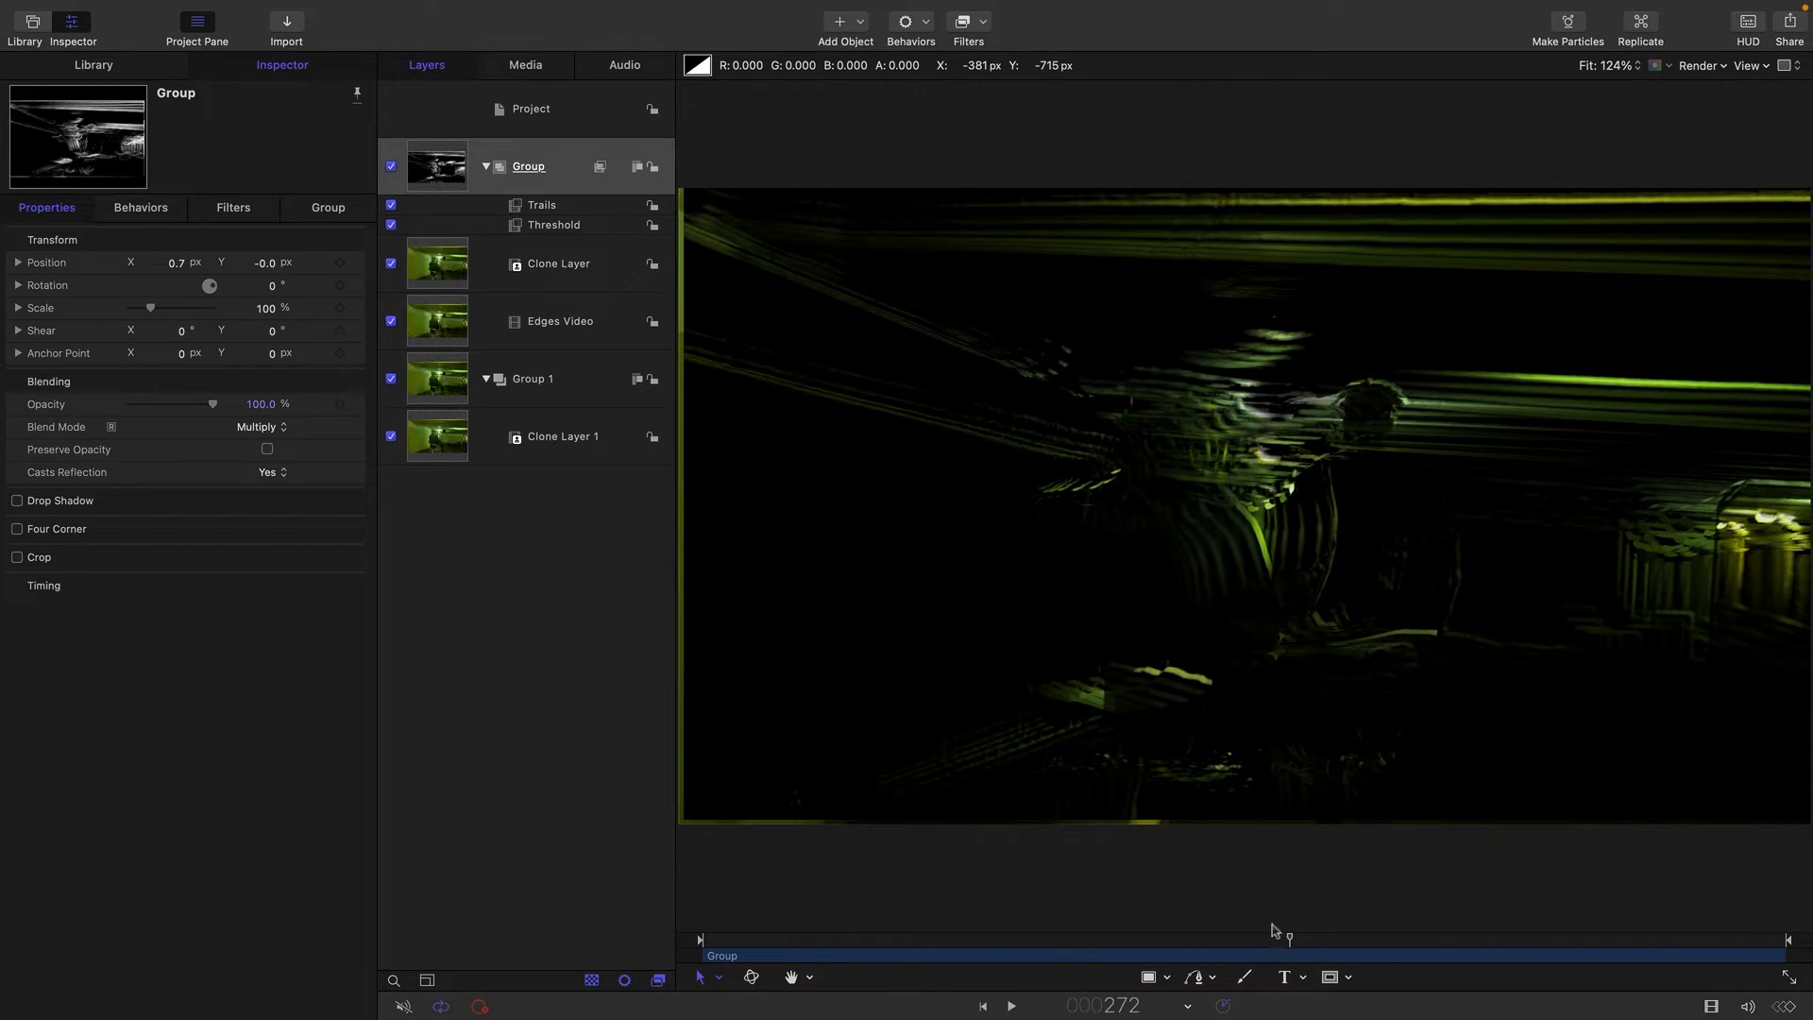
Compare the blended picture with the Trails filter off and on, and go to frame 212.
{"action": "left_click", "coordinate": [391, 205]}
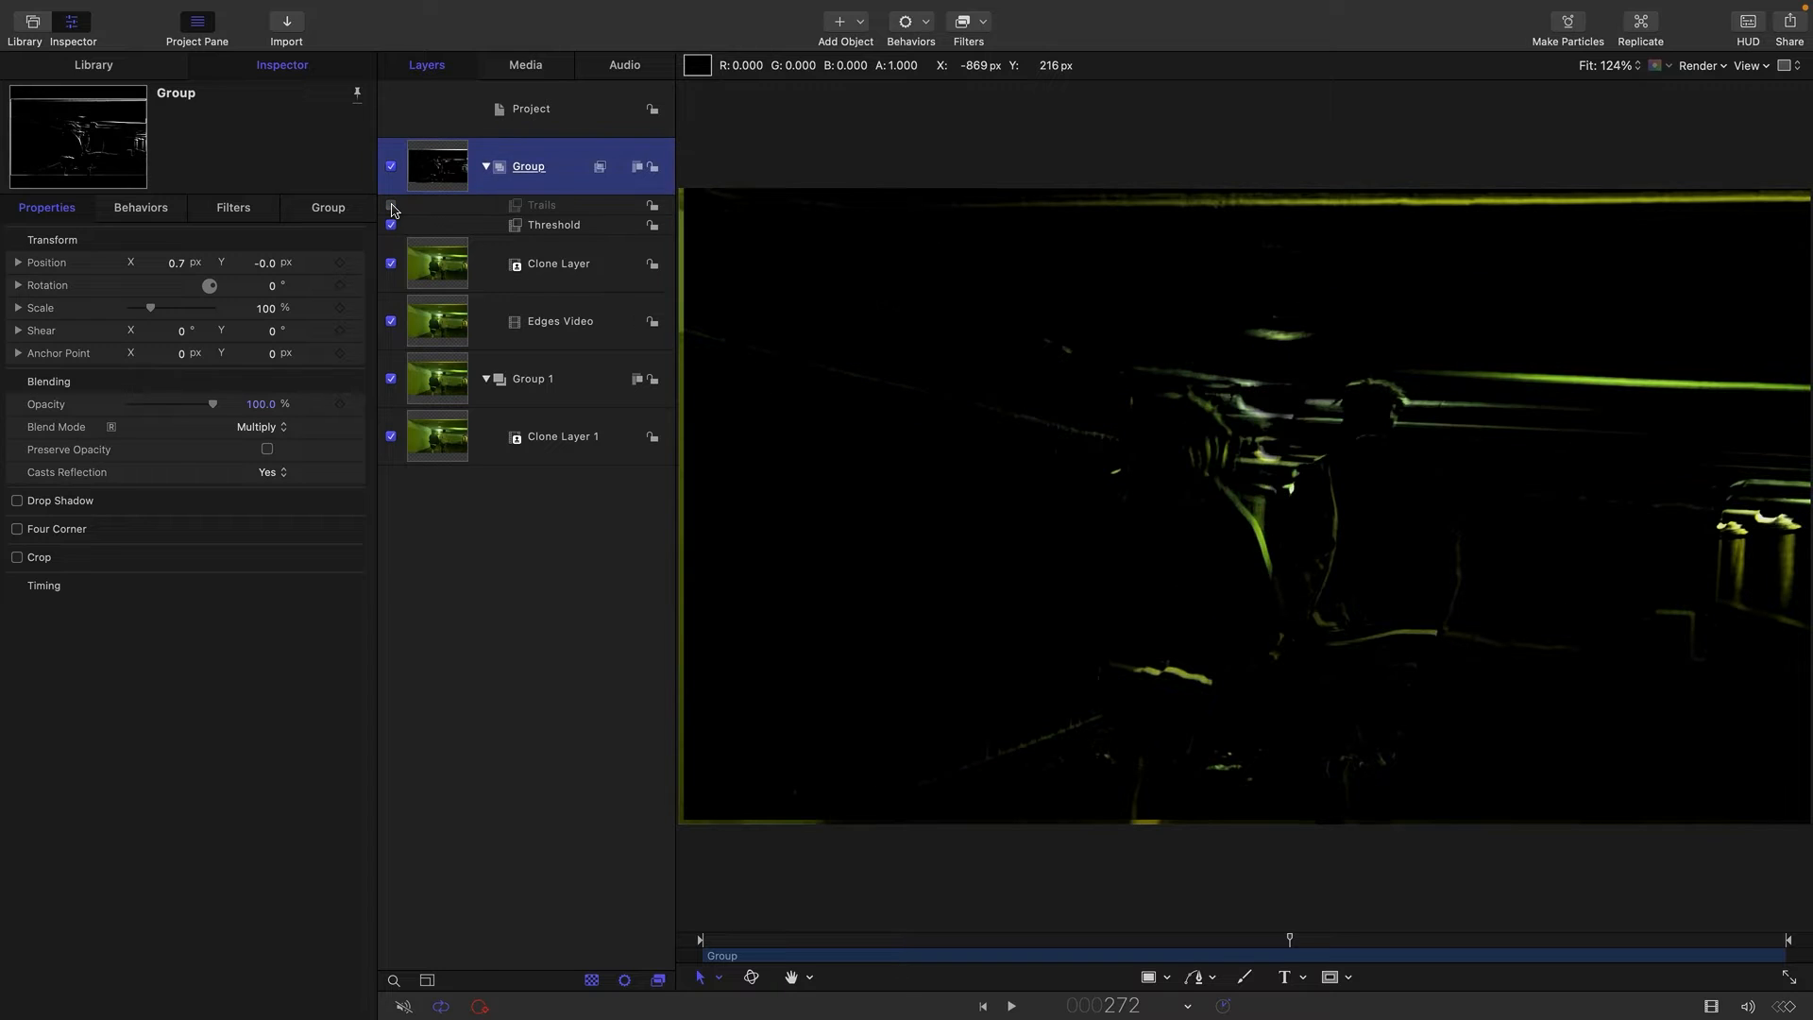
{"action": "left_click", "coordinate": [391, 205]}
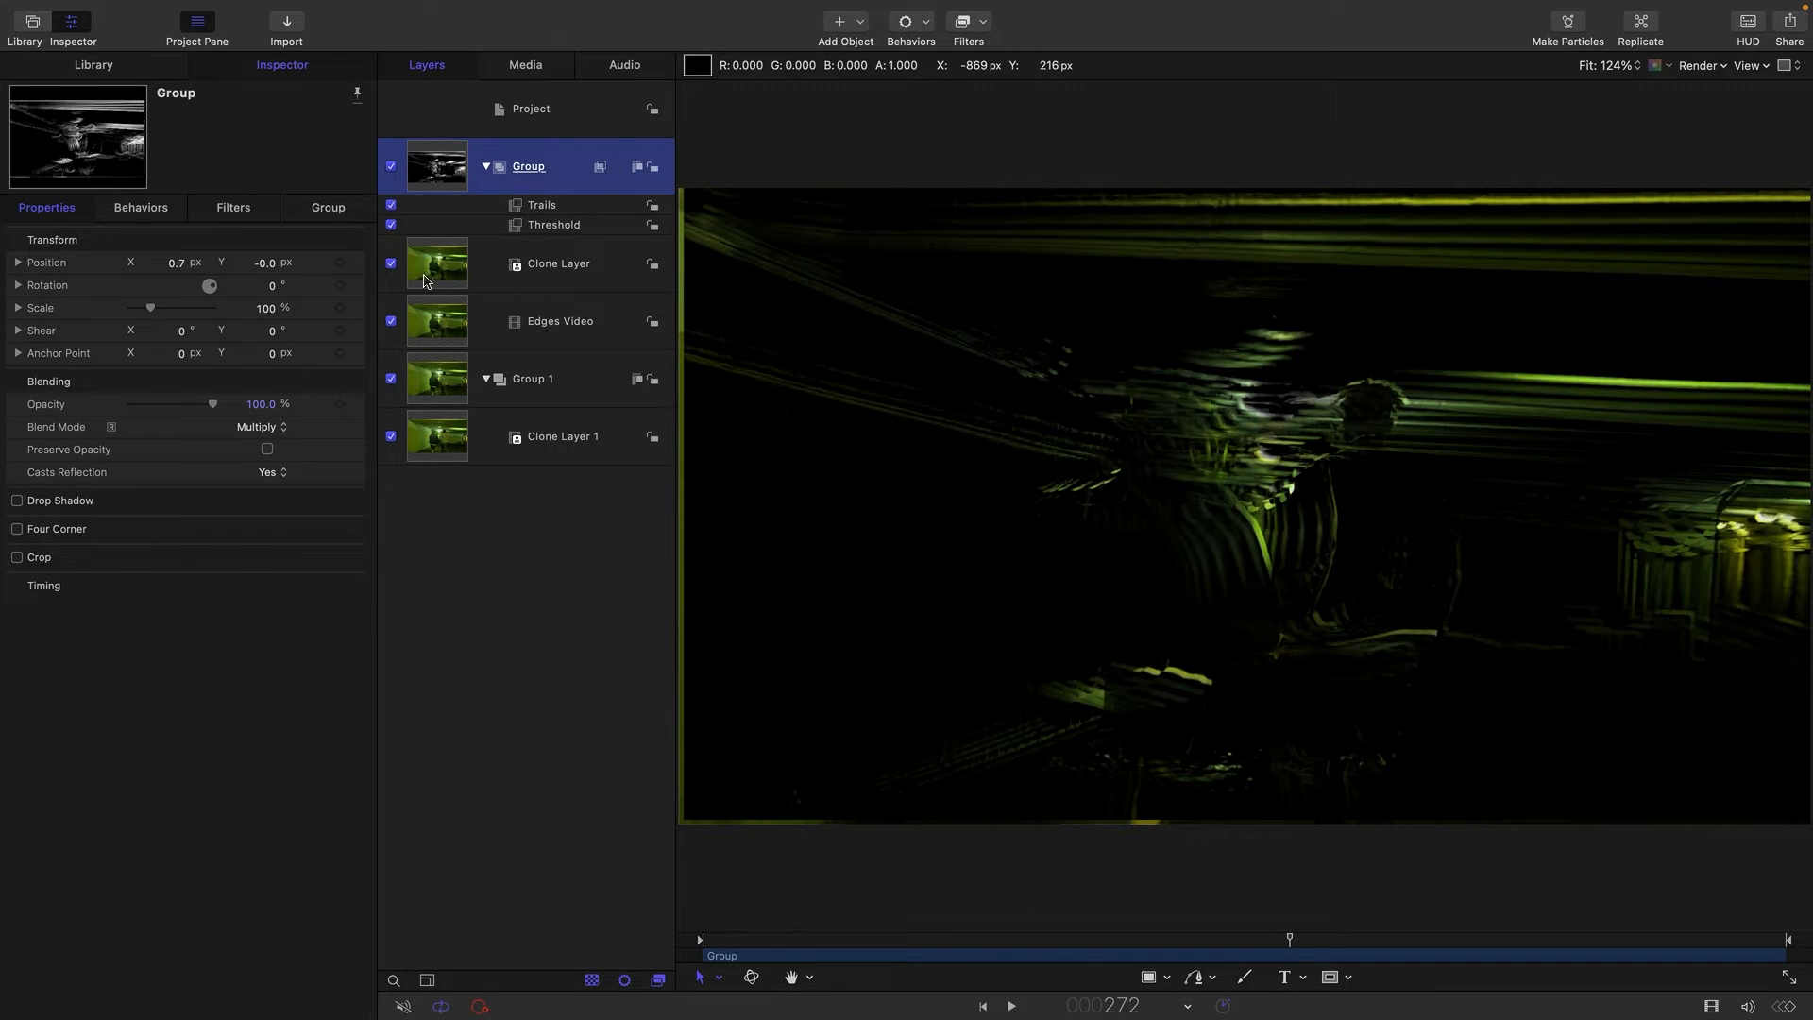
{"action": "left_click_drag", "start_coordinate": [1081, 949], "coordinate": [1159, 949]}
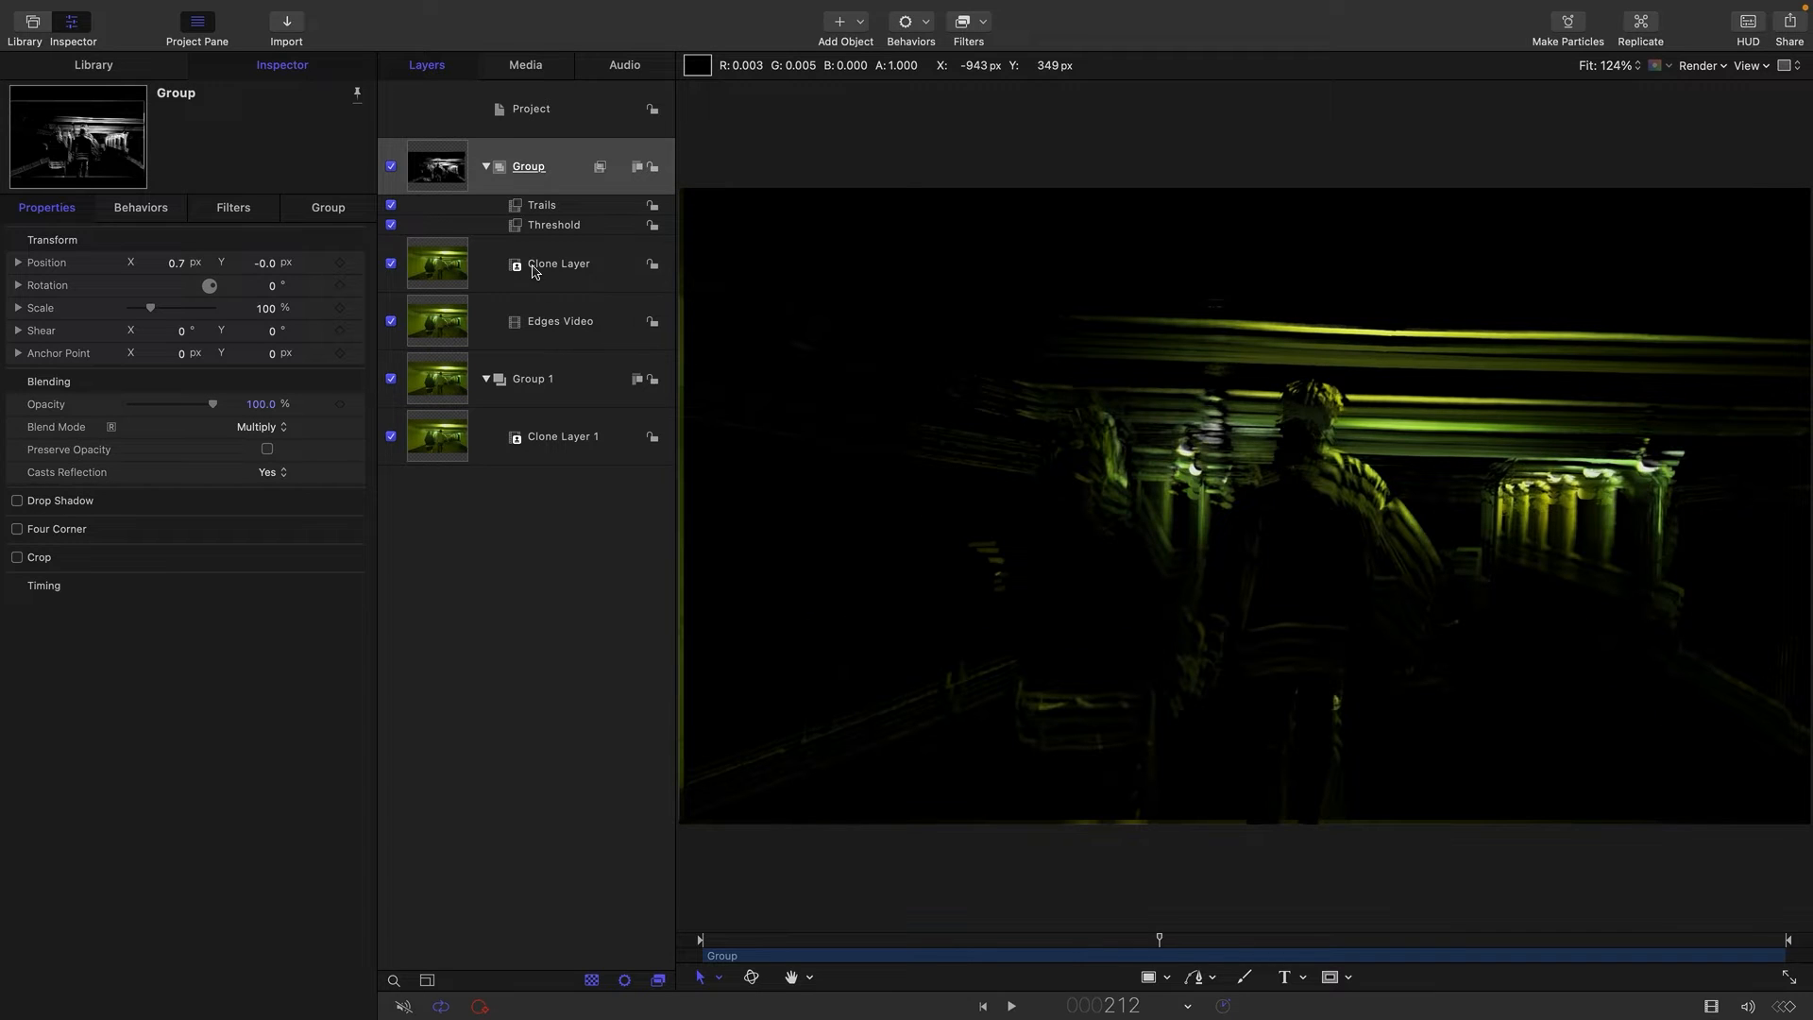
Try the Overlay blend mode on the edge-line group and check it at frame 193.
{"action": "left_click", "coordinate": [265, 427]}
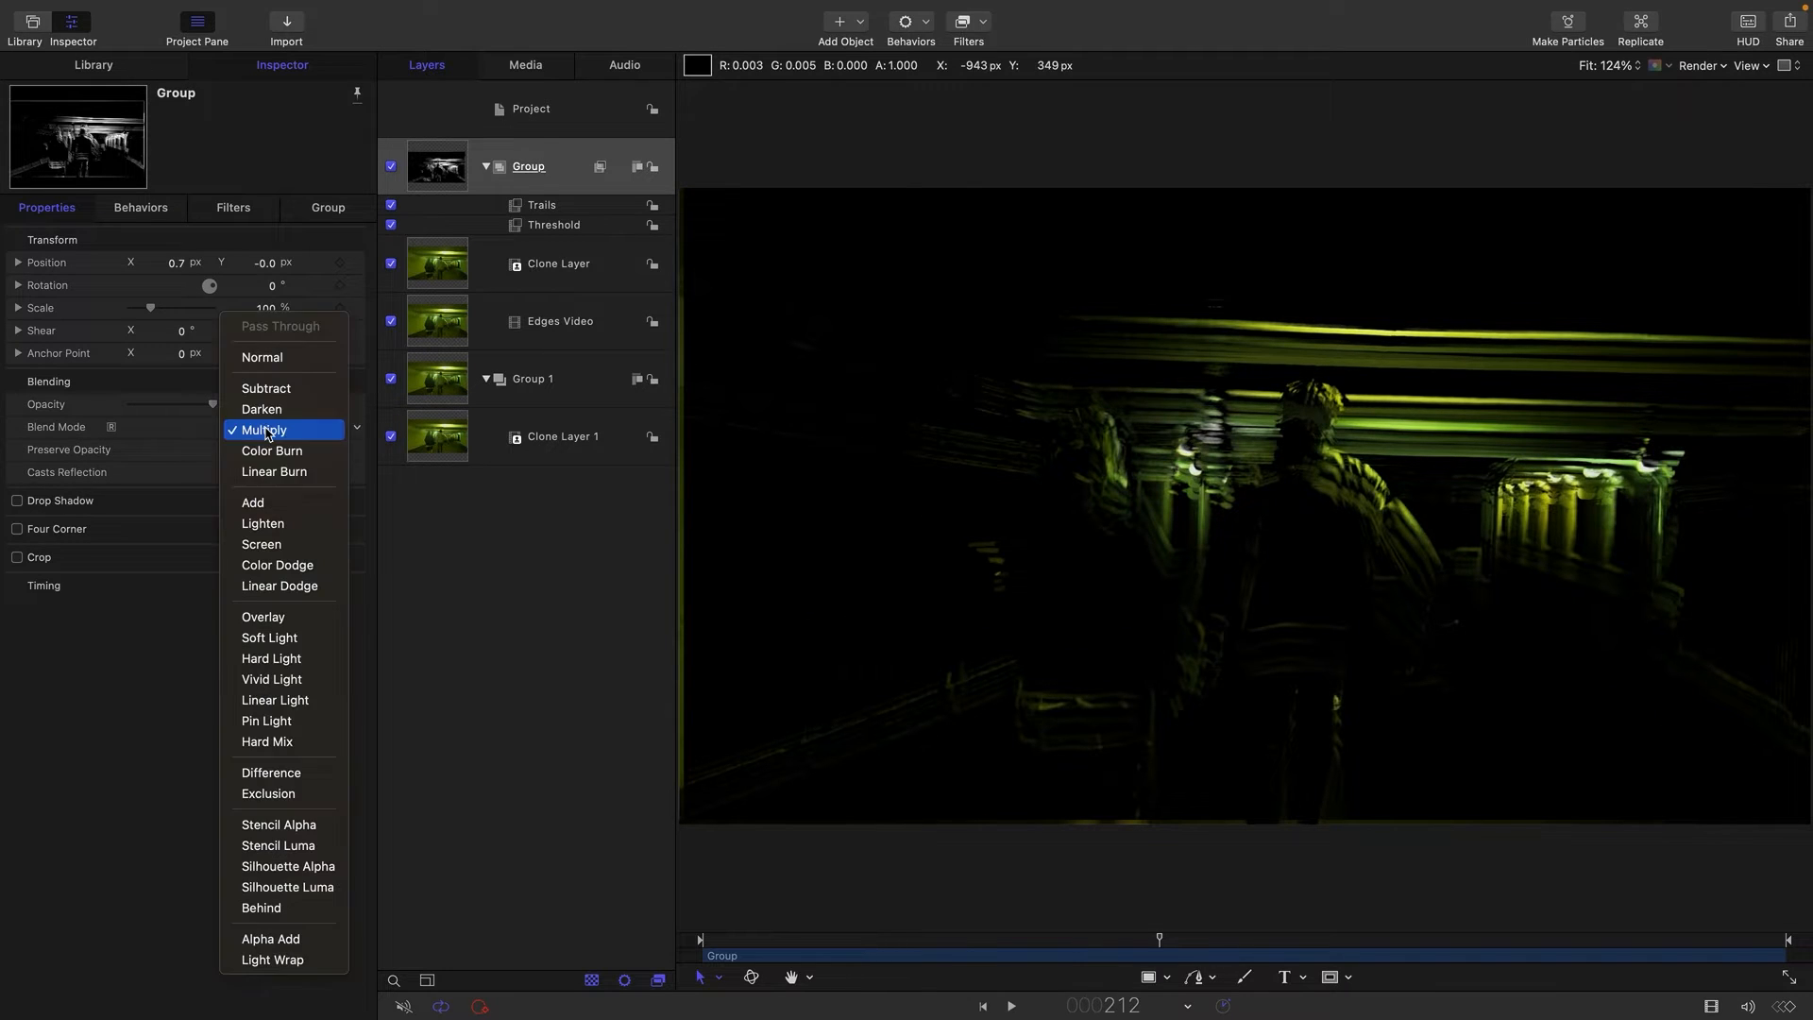
{"action": "left_click", "coordinate": [284, 617]}
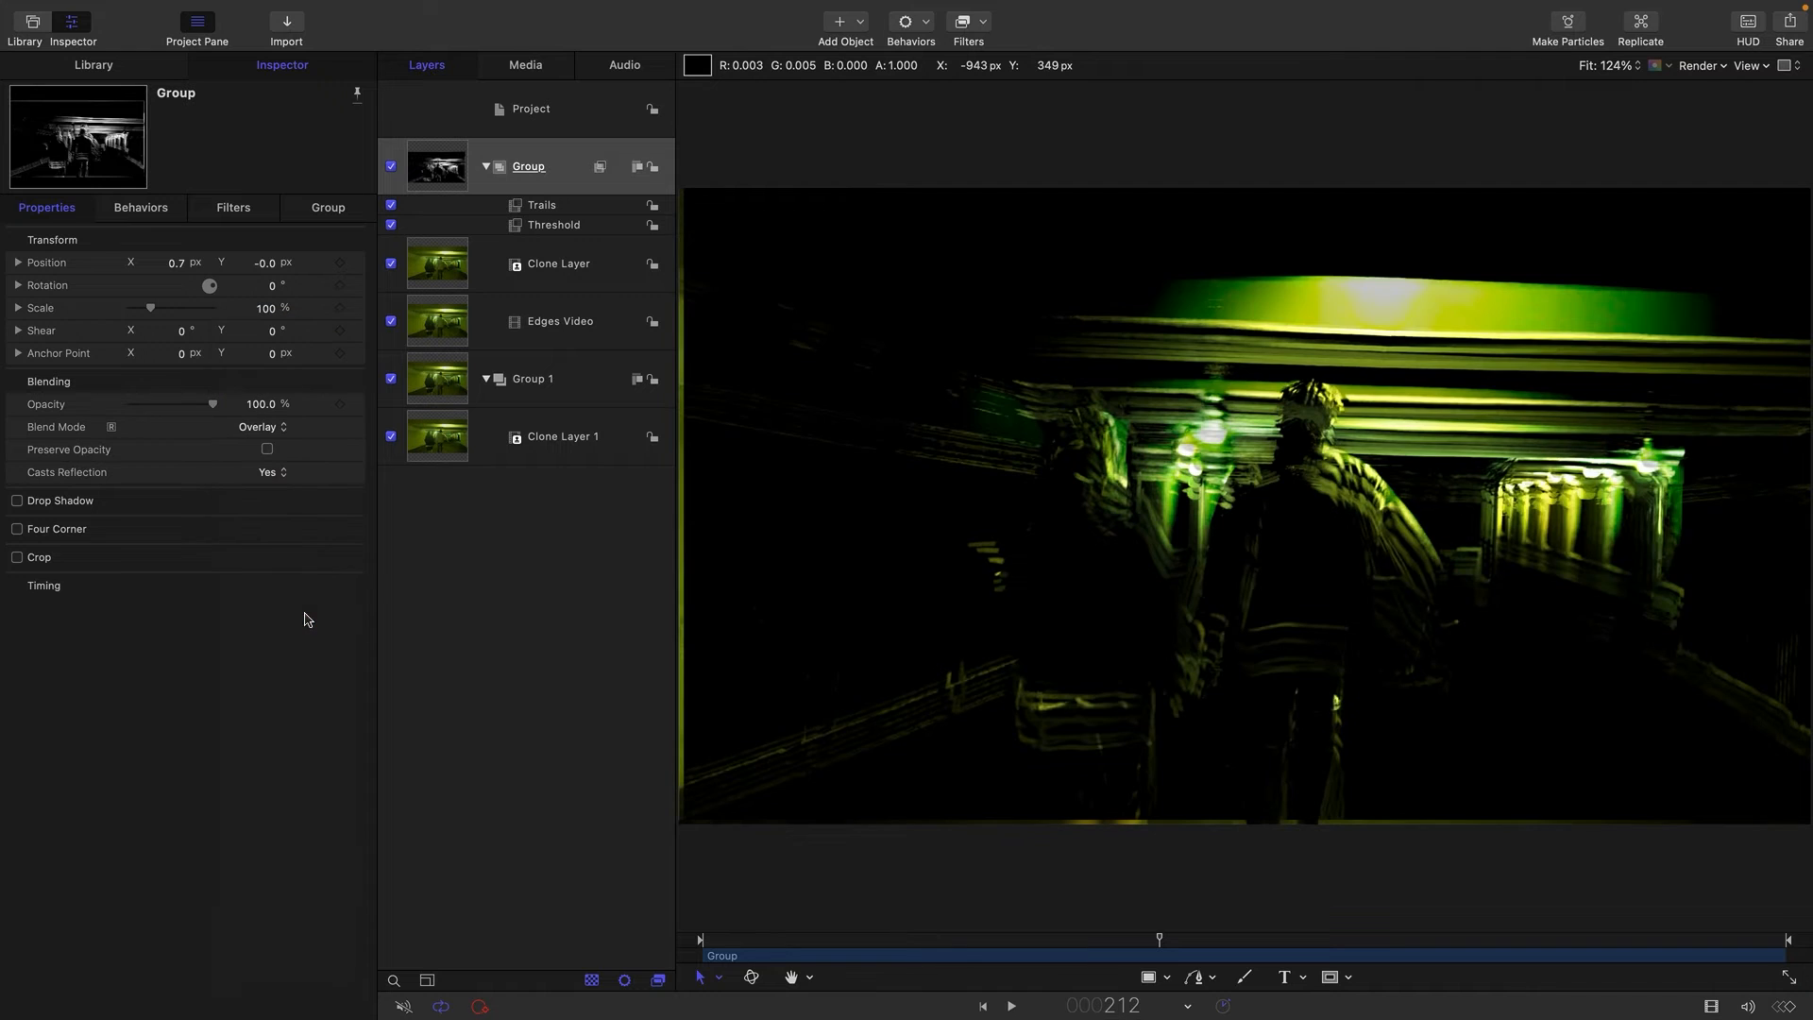
{"action": "left_click_drag", "start_coordinate": [1092, 941], "coordinate": [1123, 961]}
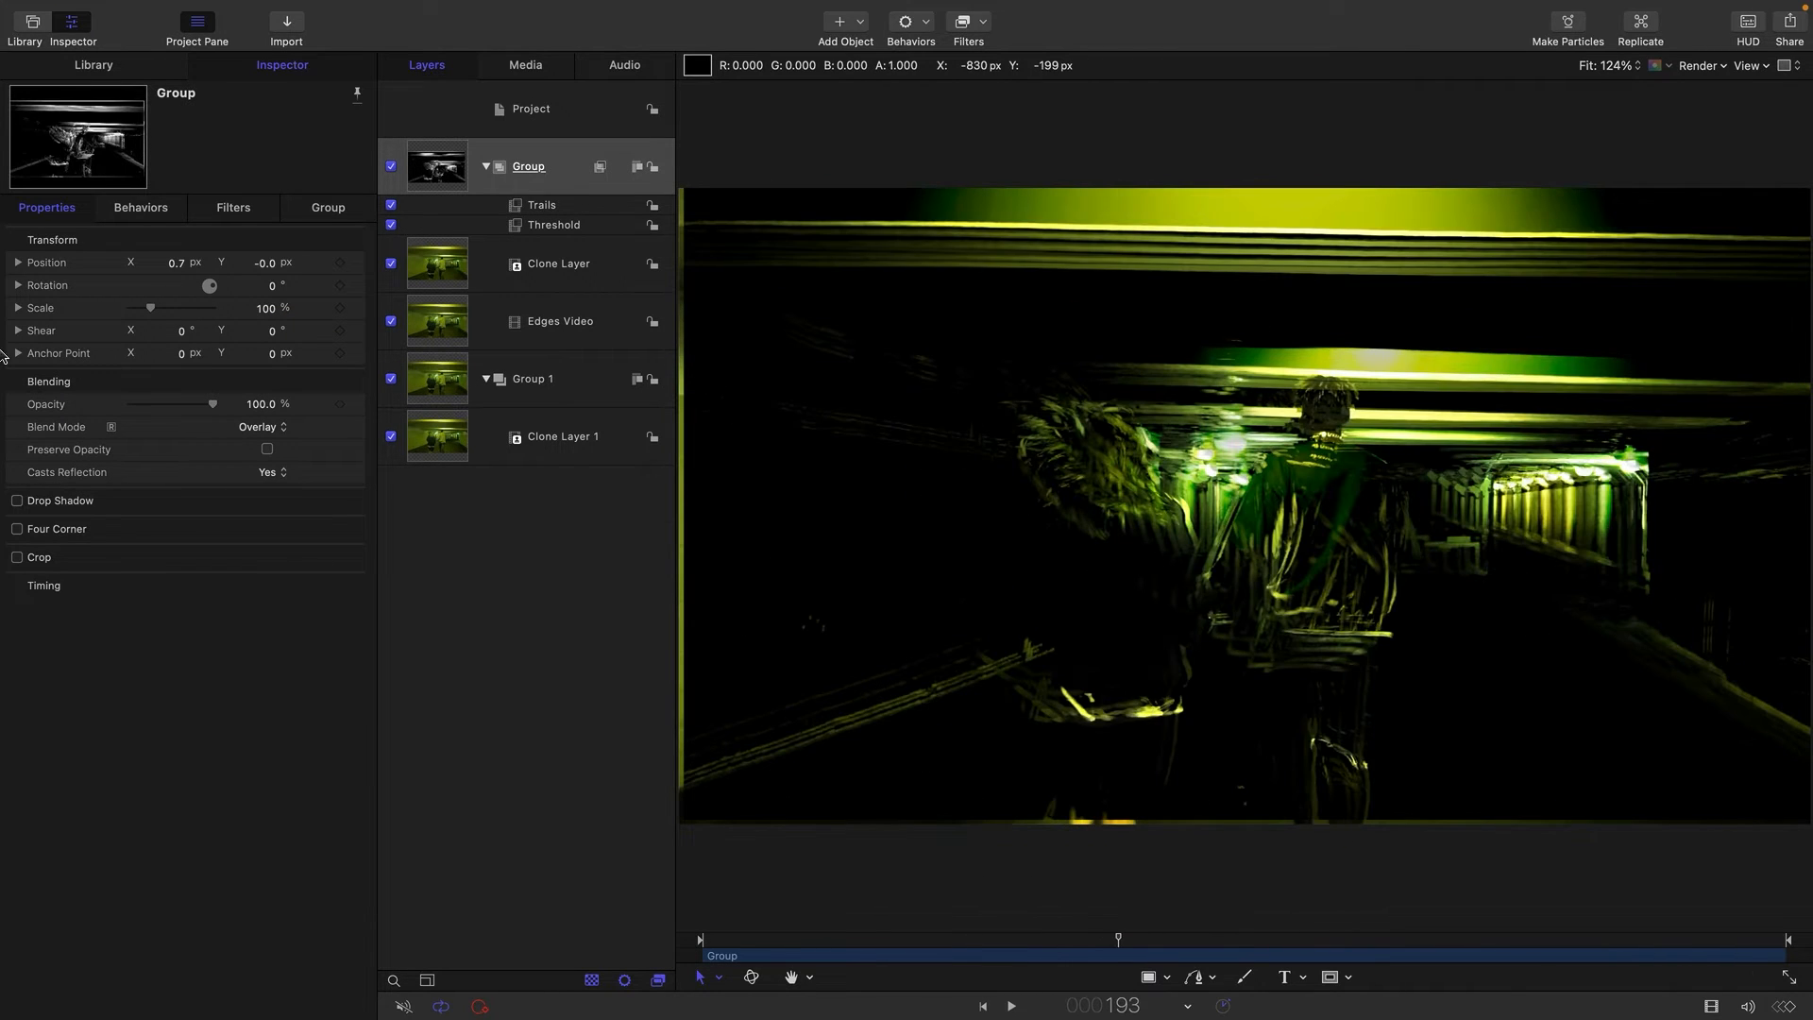
Try the Add blend mode on the edge-line group, play the video from frame 91, and restore the Normal blend mode.
{"action": "left_click", "coordinate": [257, 428]}
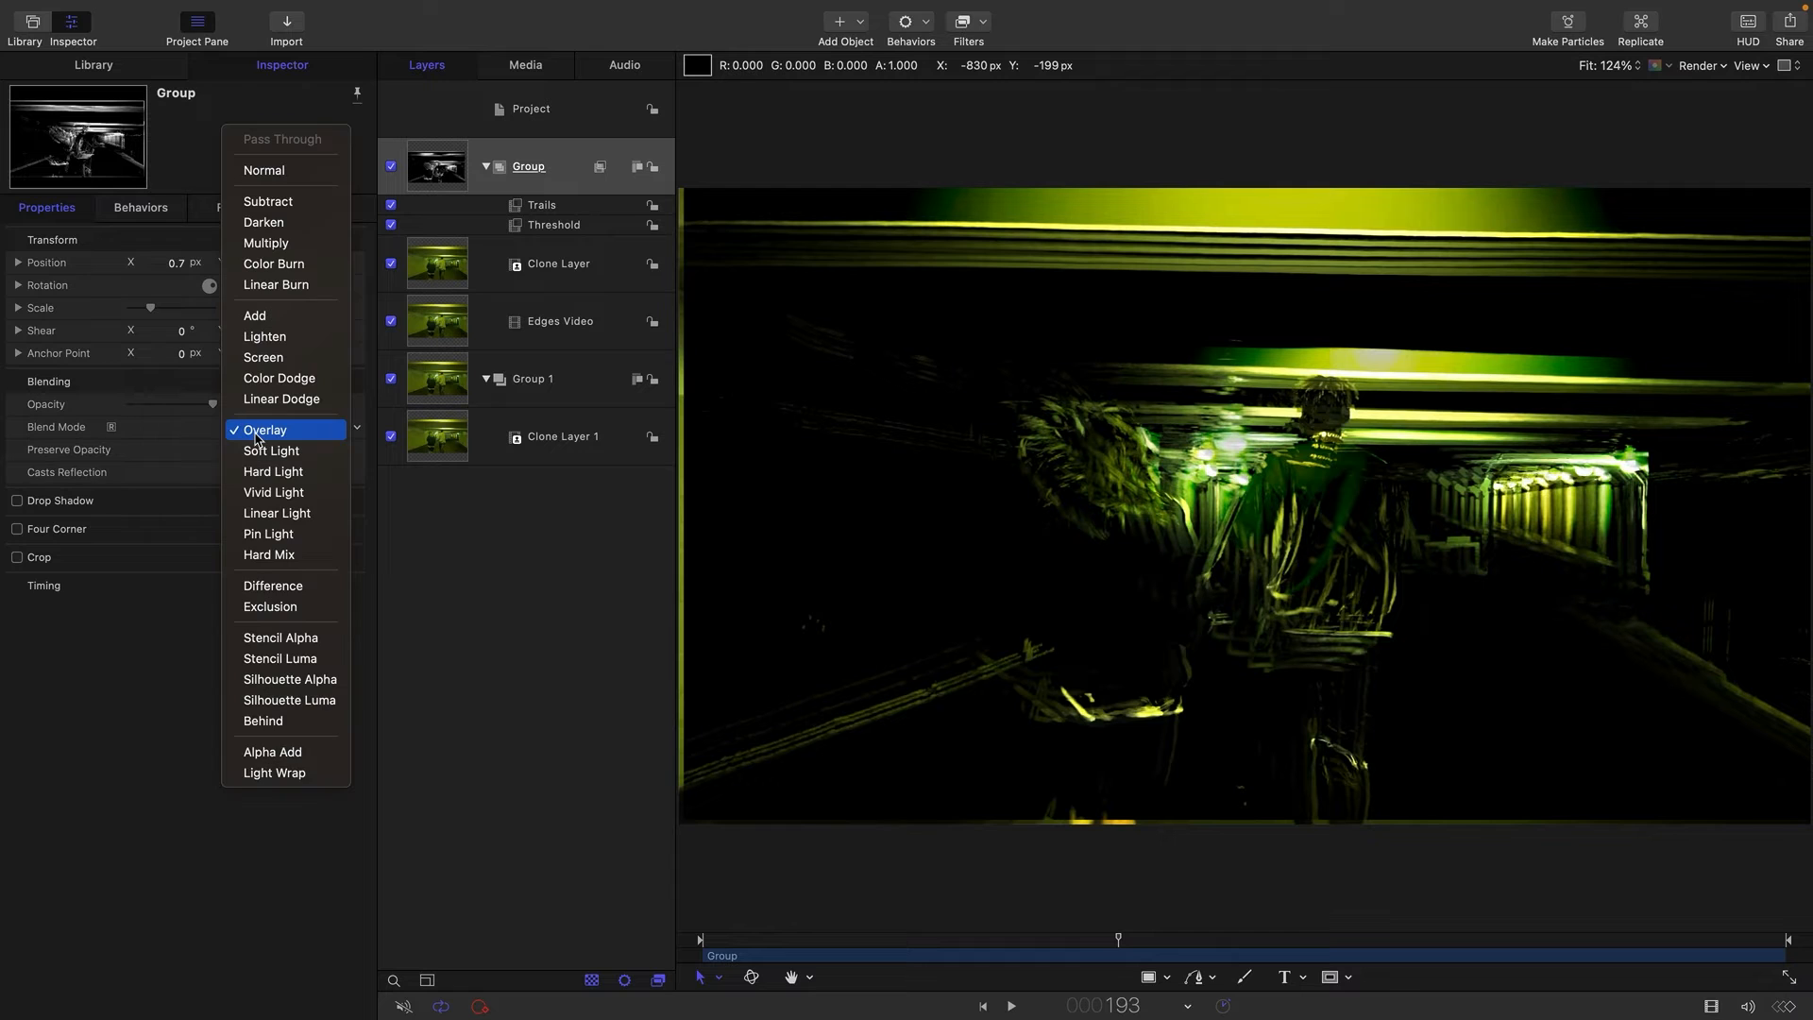
{"action": "left_click", "coordinate": [285, 317]}
{"action": "left_click_drag", "start_coordinate": [926, 948], "coordinate": [897, 947]}
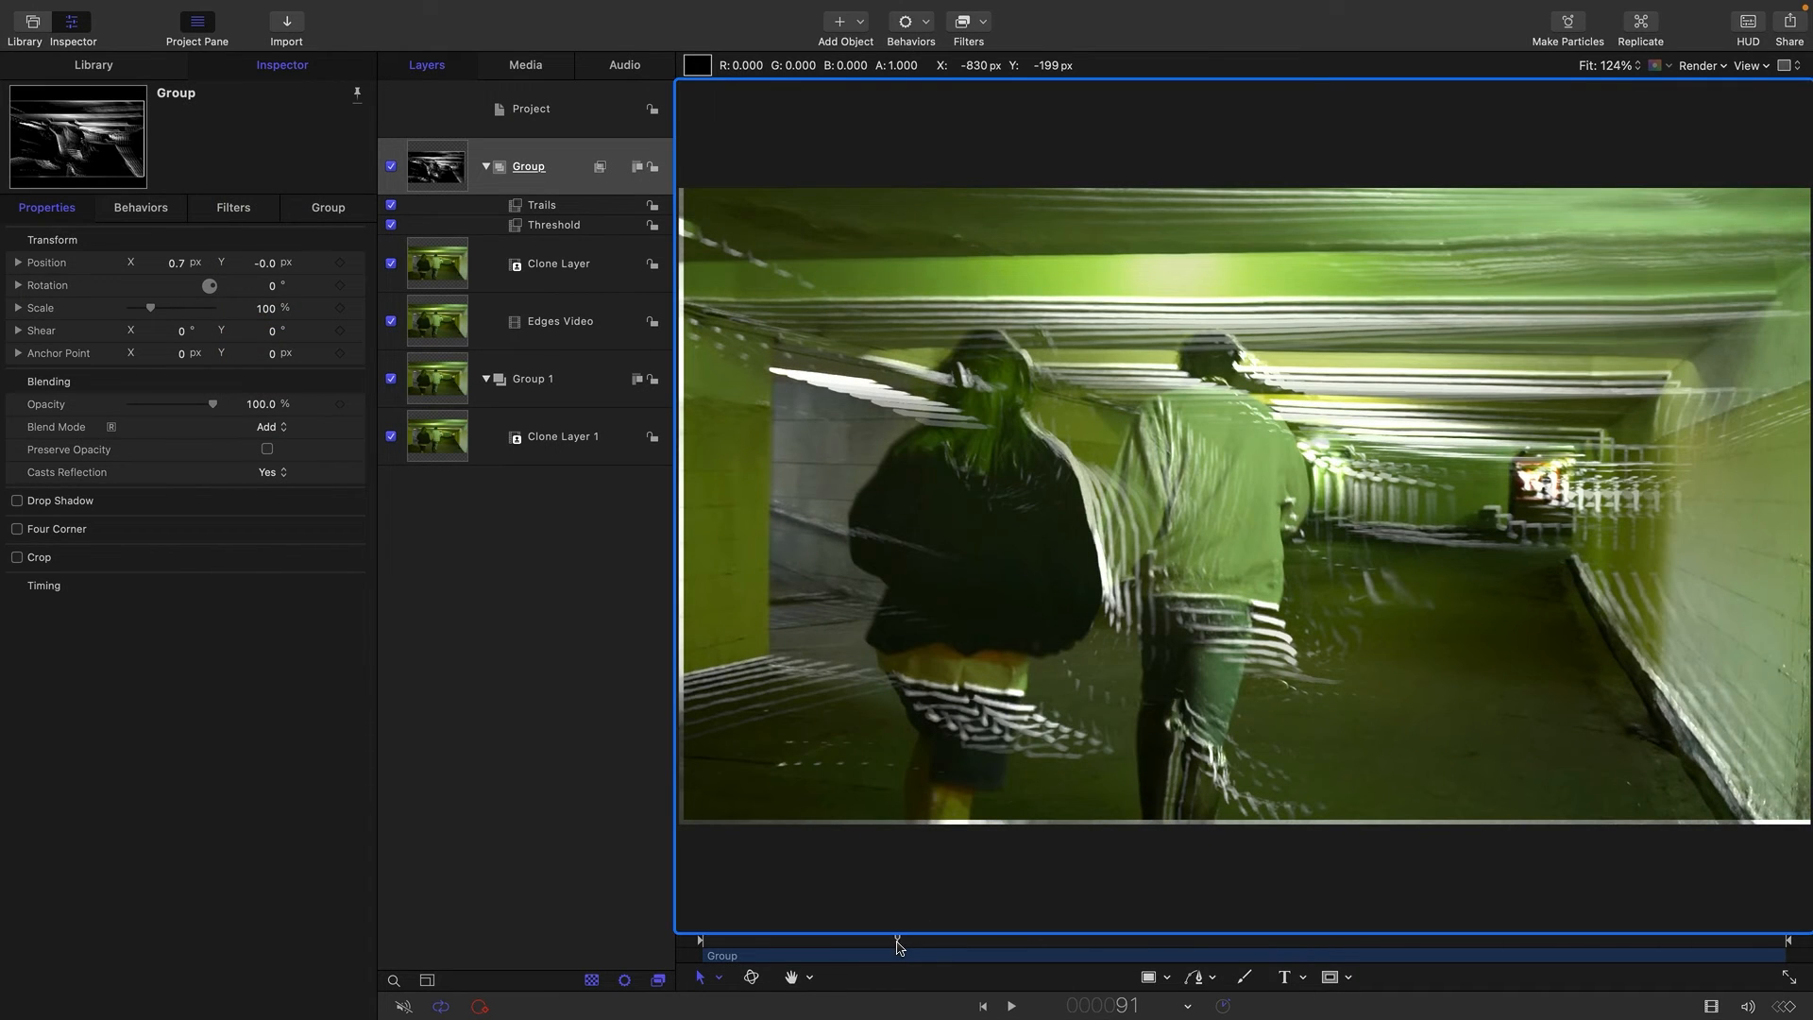
{"action": "left_click", "coordinate": [1007, 1008]}
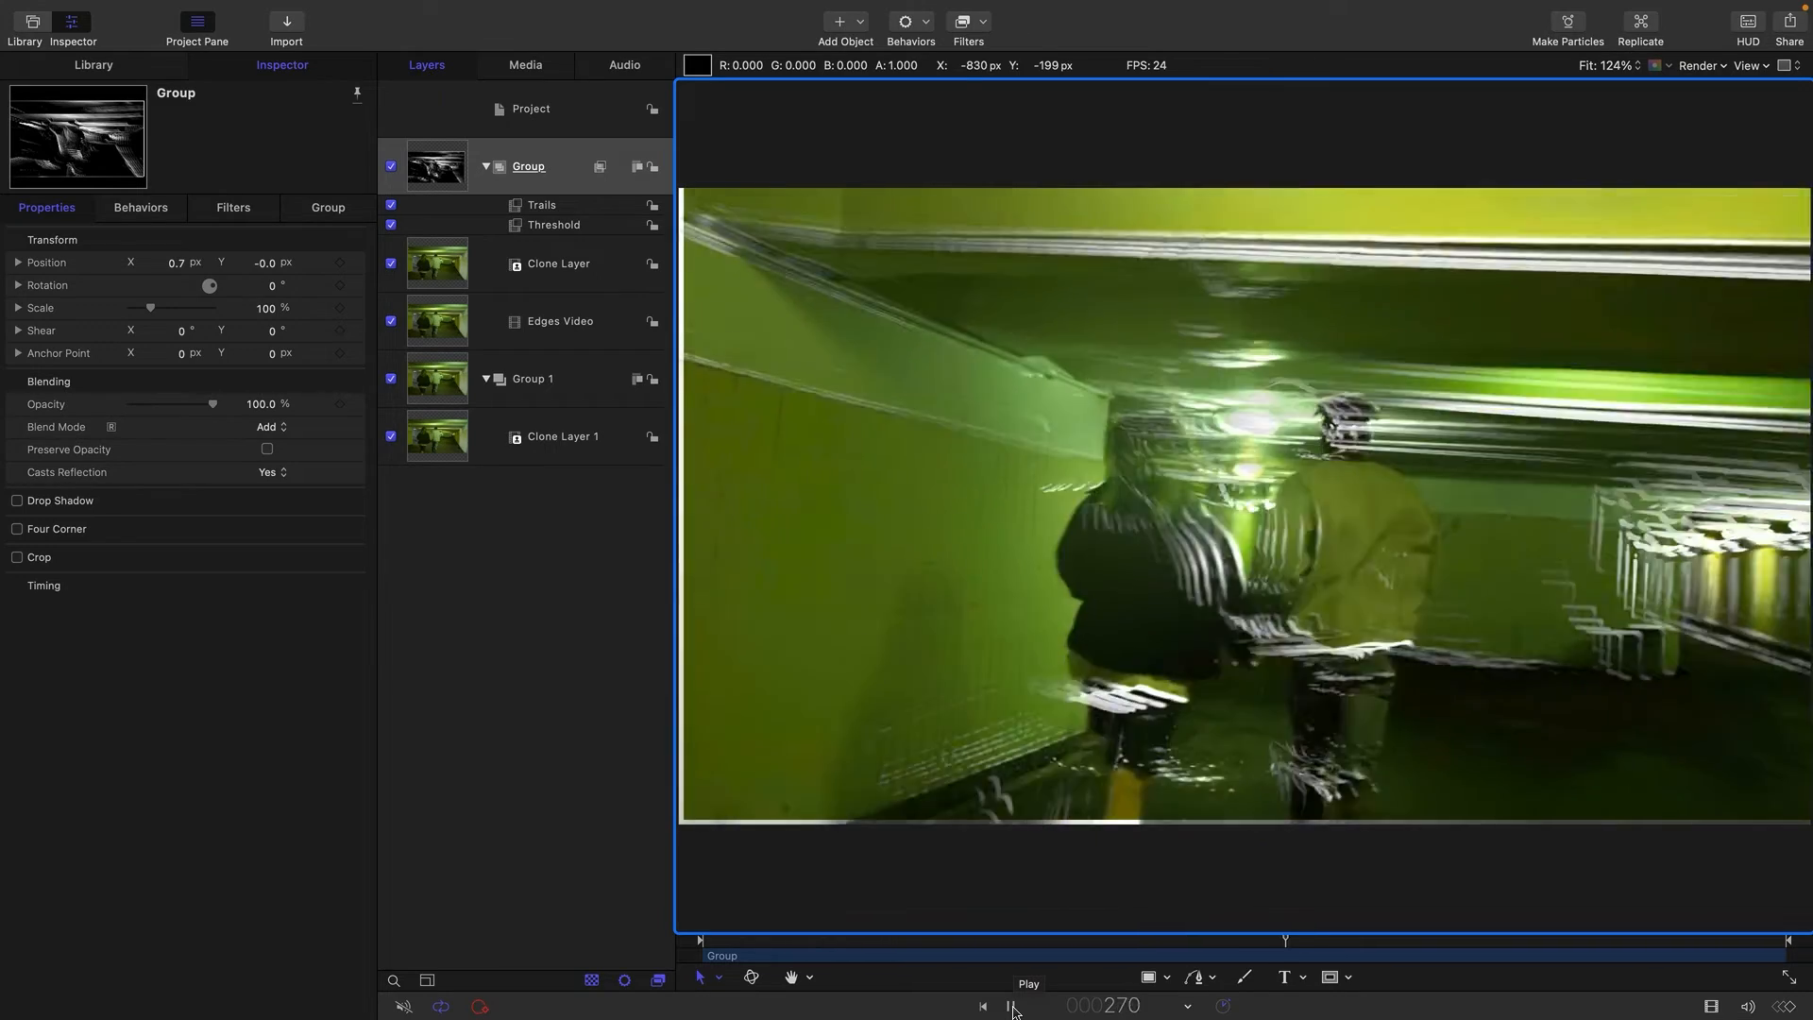
{"action": "left_click", "coordinate": [1011, 1006]}
{"action": "left_click", "coordinate": [272, 427]}
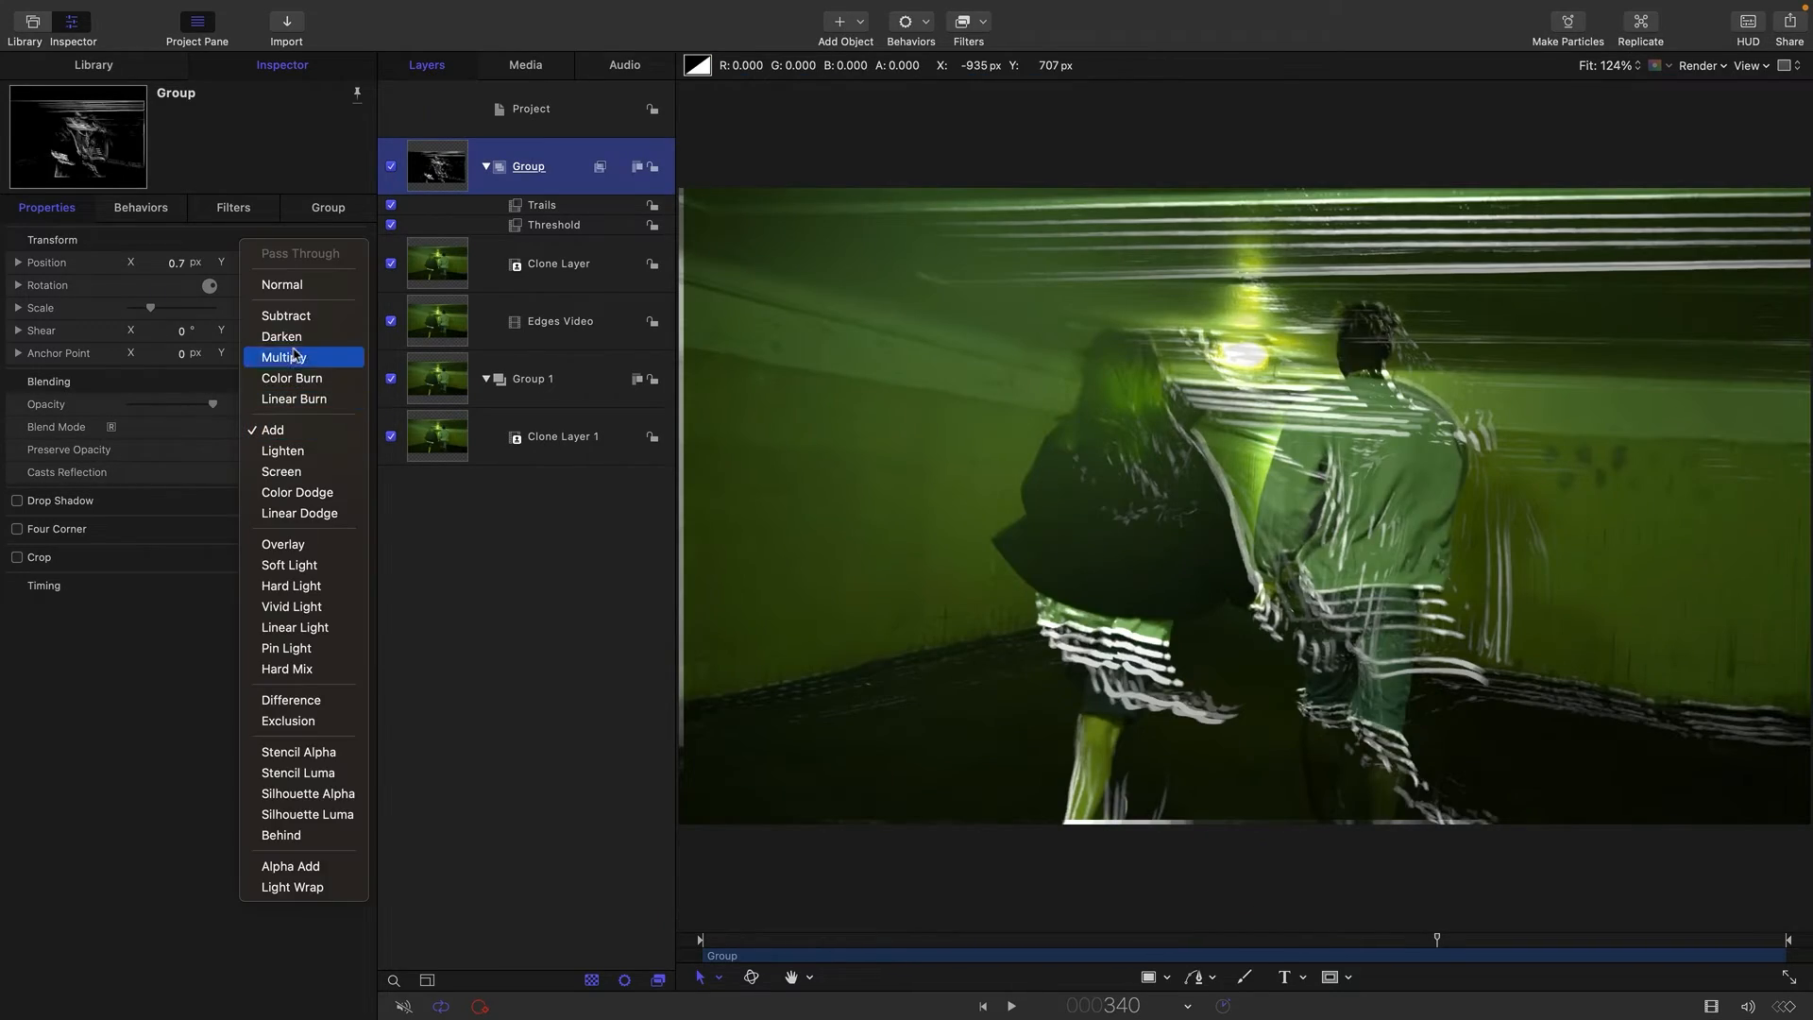
{"action": "left_click", "coordinate": [289, 284]}
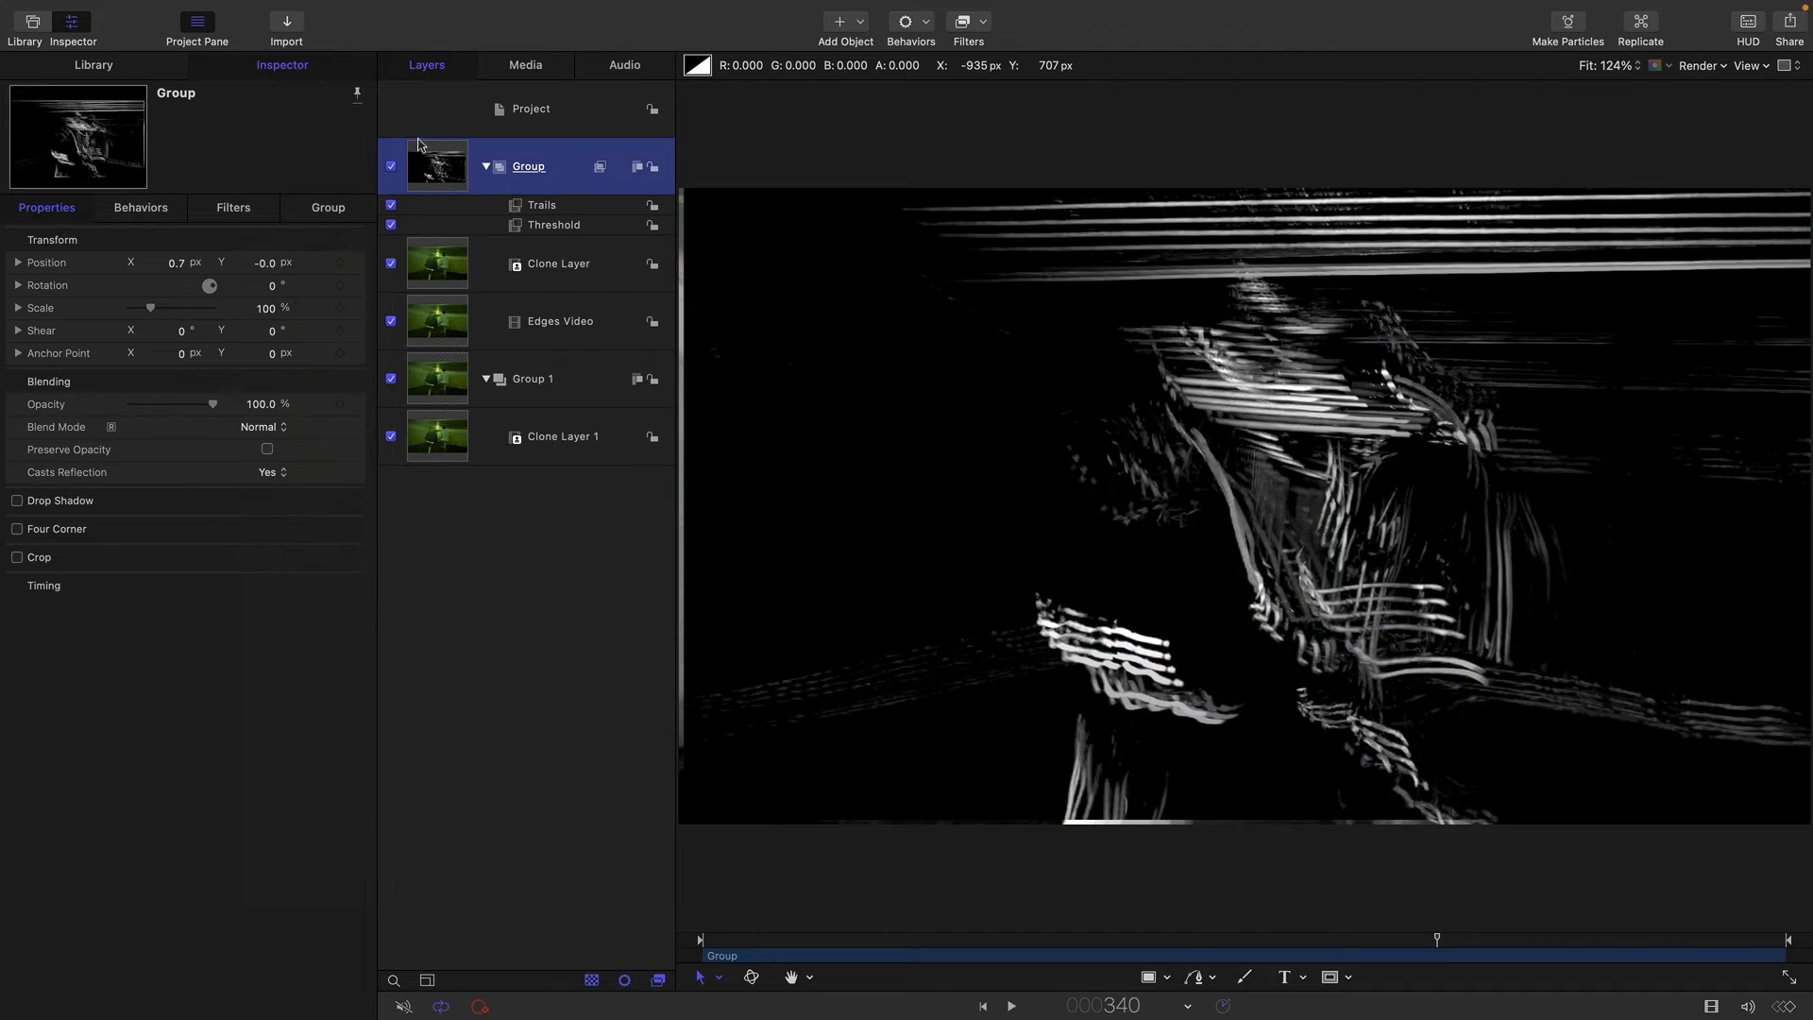
Add a Gaussian Blur filter directly above the Threshold filter in the edge-line group.
{"action": "left_click", "coordinate": [557, 227]}
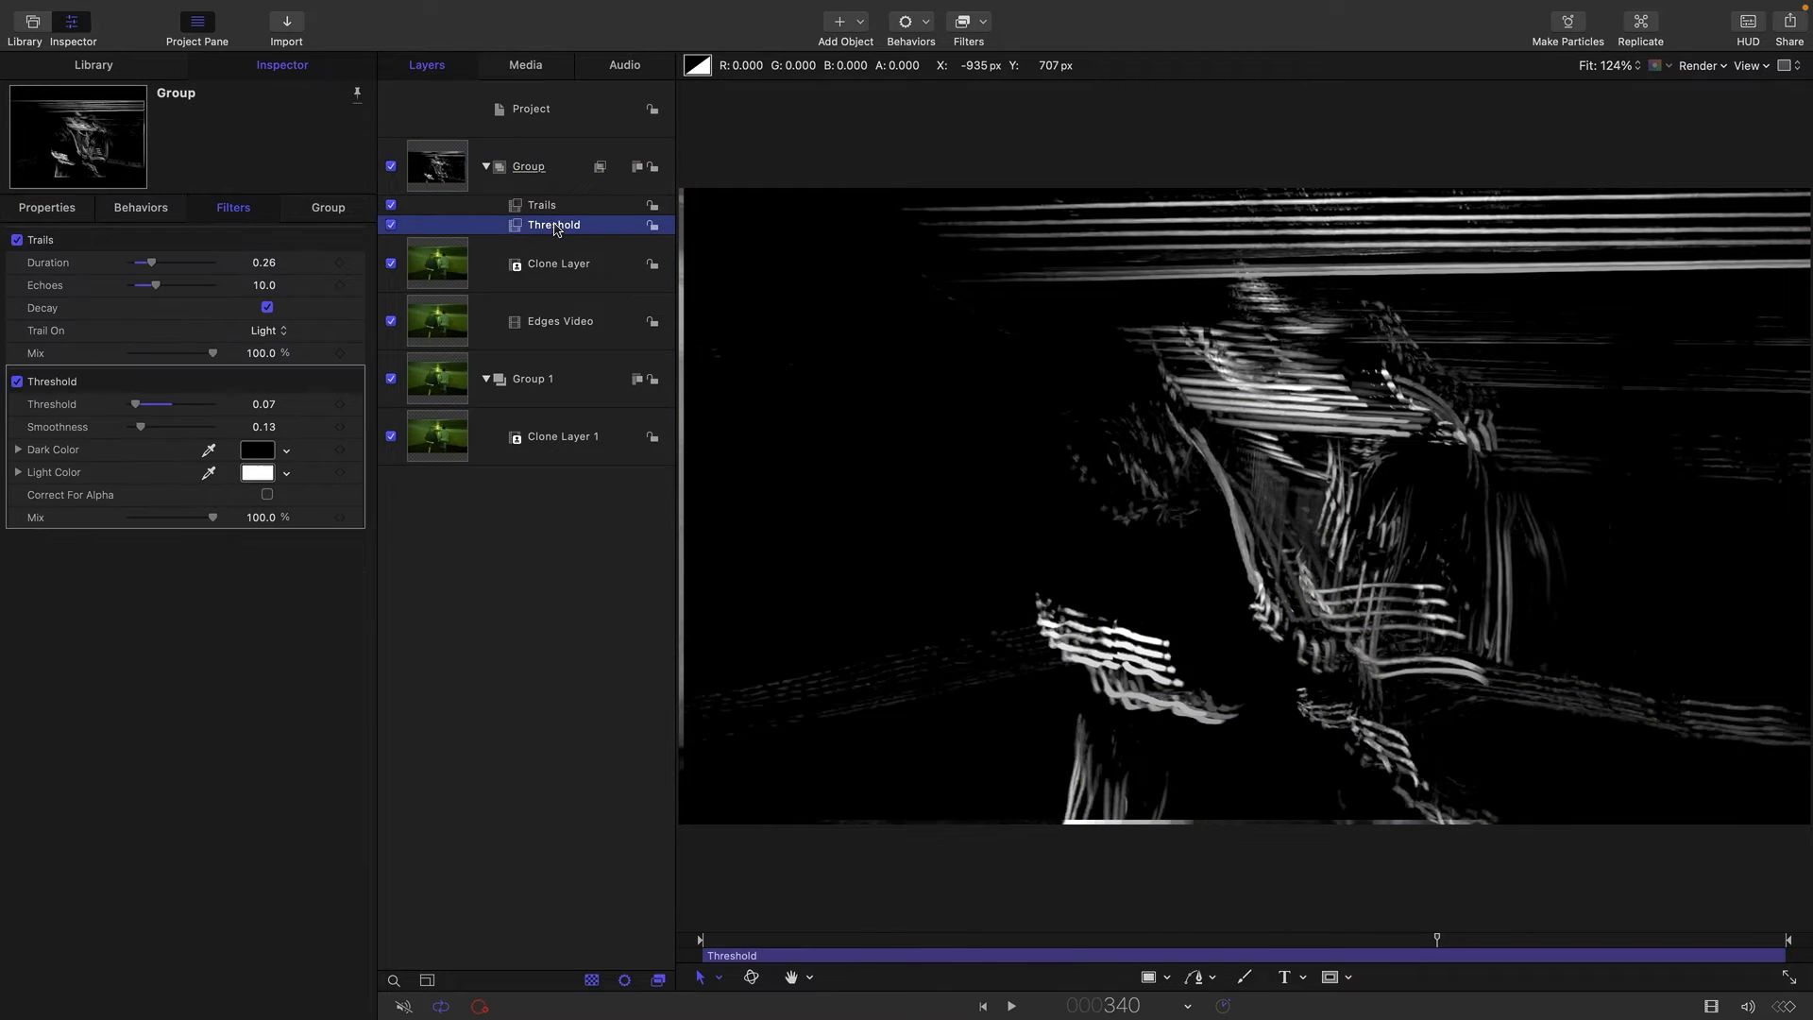
{"action": "left_click", "coordinate": [985, 23]}
{"action": "mouse_move", "coordinate": [988, 67]}
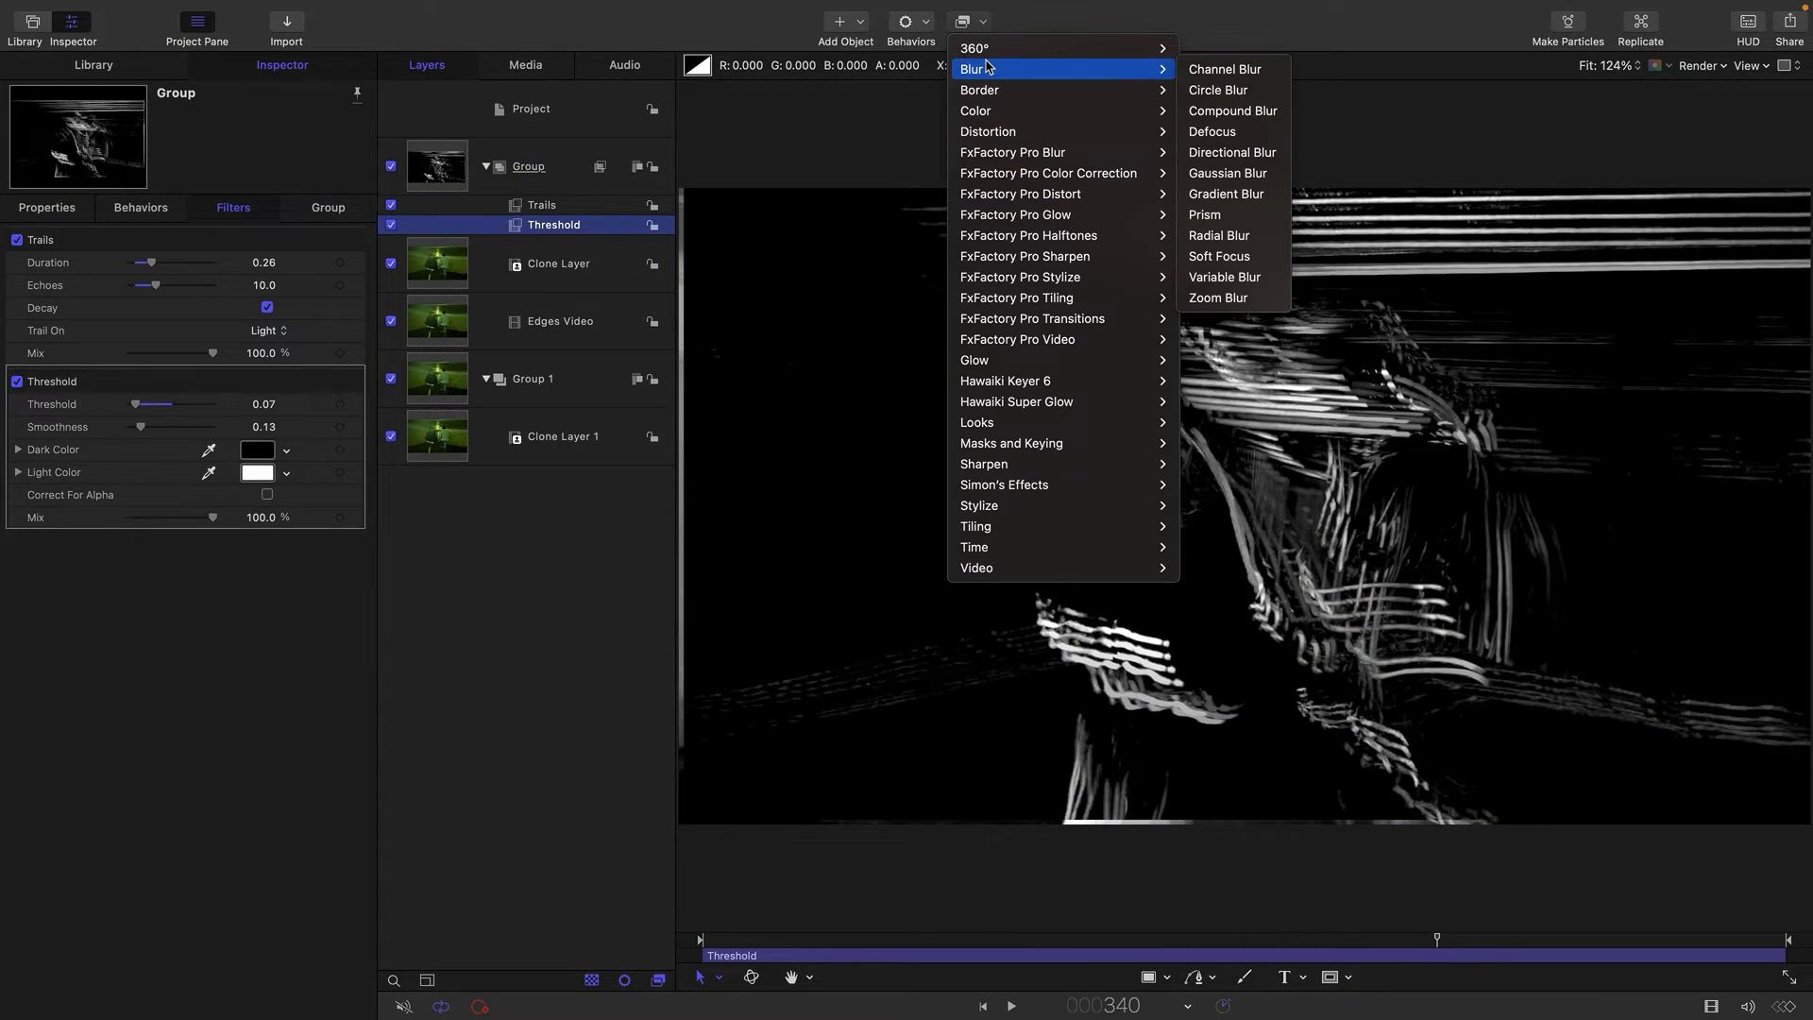
{"action": "left_click", "coordinate": [1228, 173]}
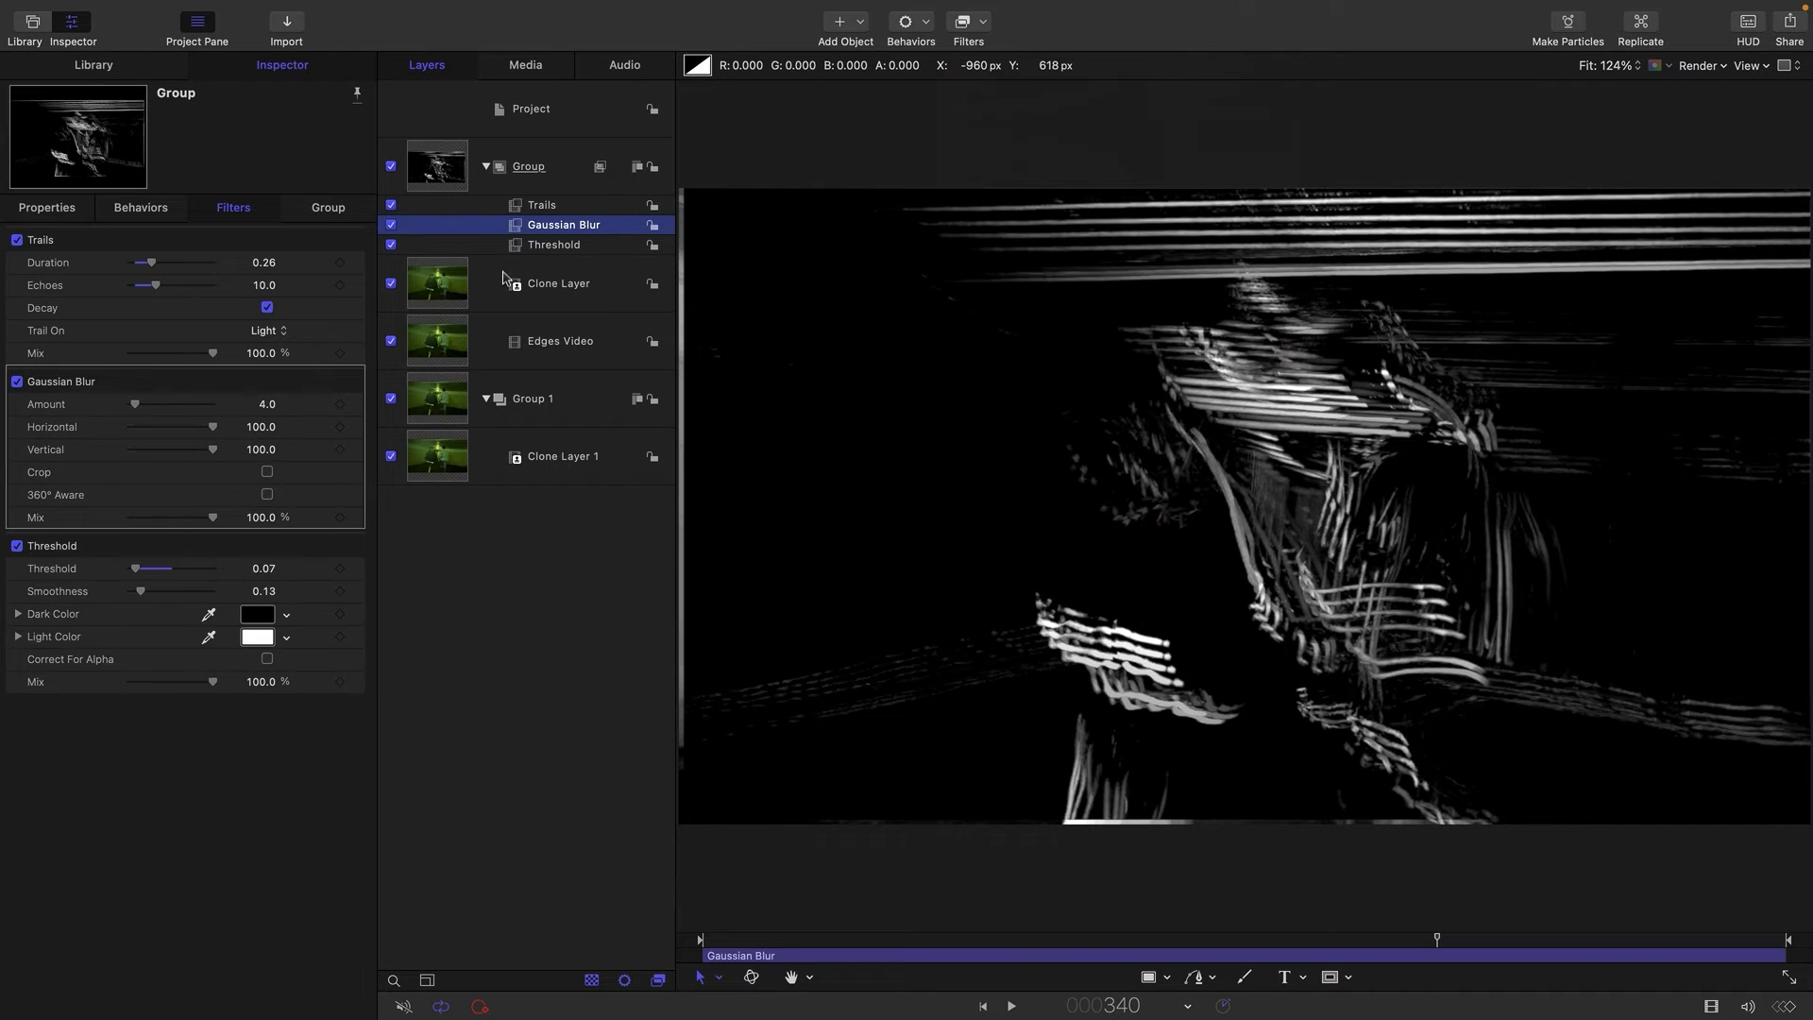
Duplicate the Threshold filter and place the copy between the Trails and Gaussian Blur filters.
{"action": "left_click", "coordinate": [512, 248]}
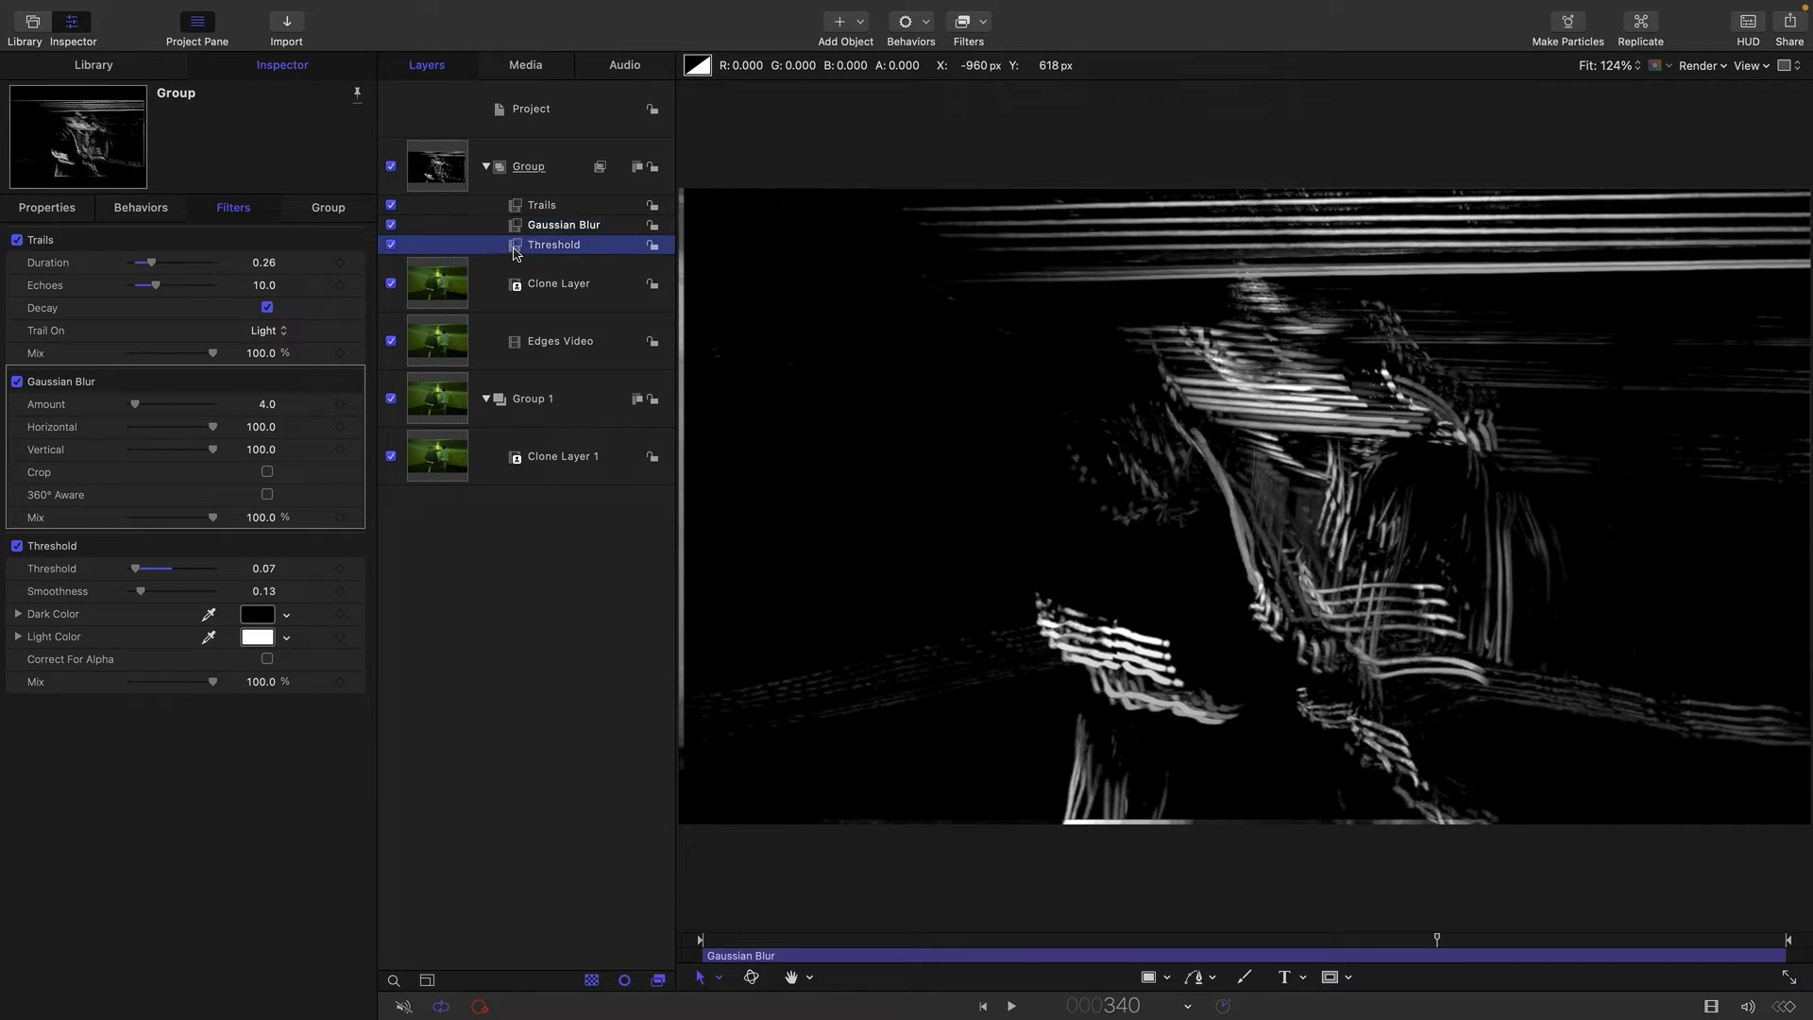
{"action": "key", "text": "super+d"}
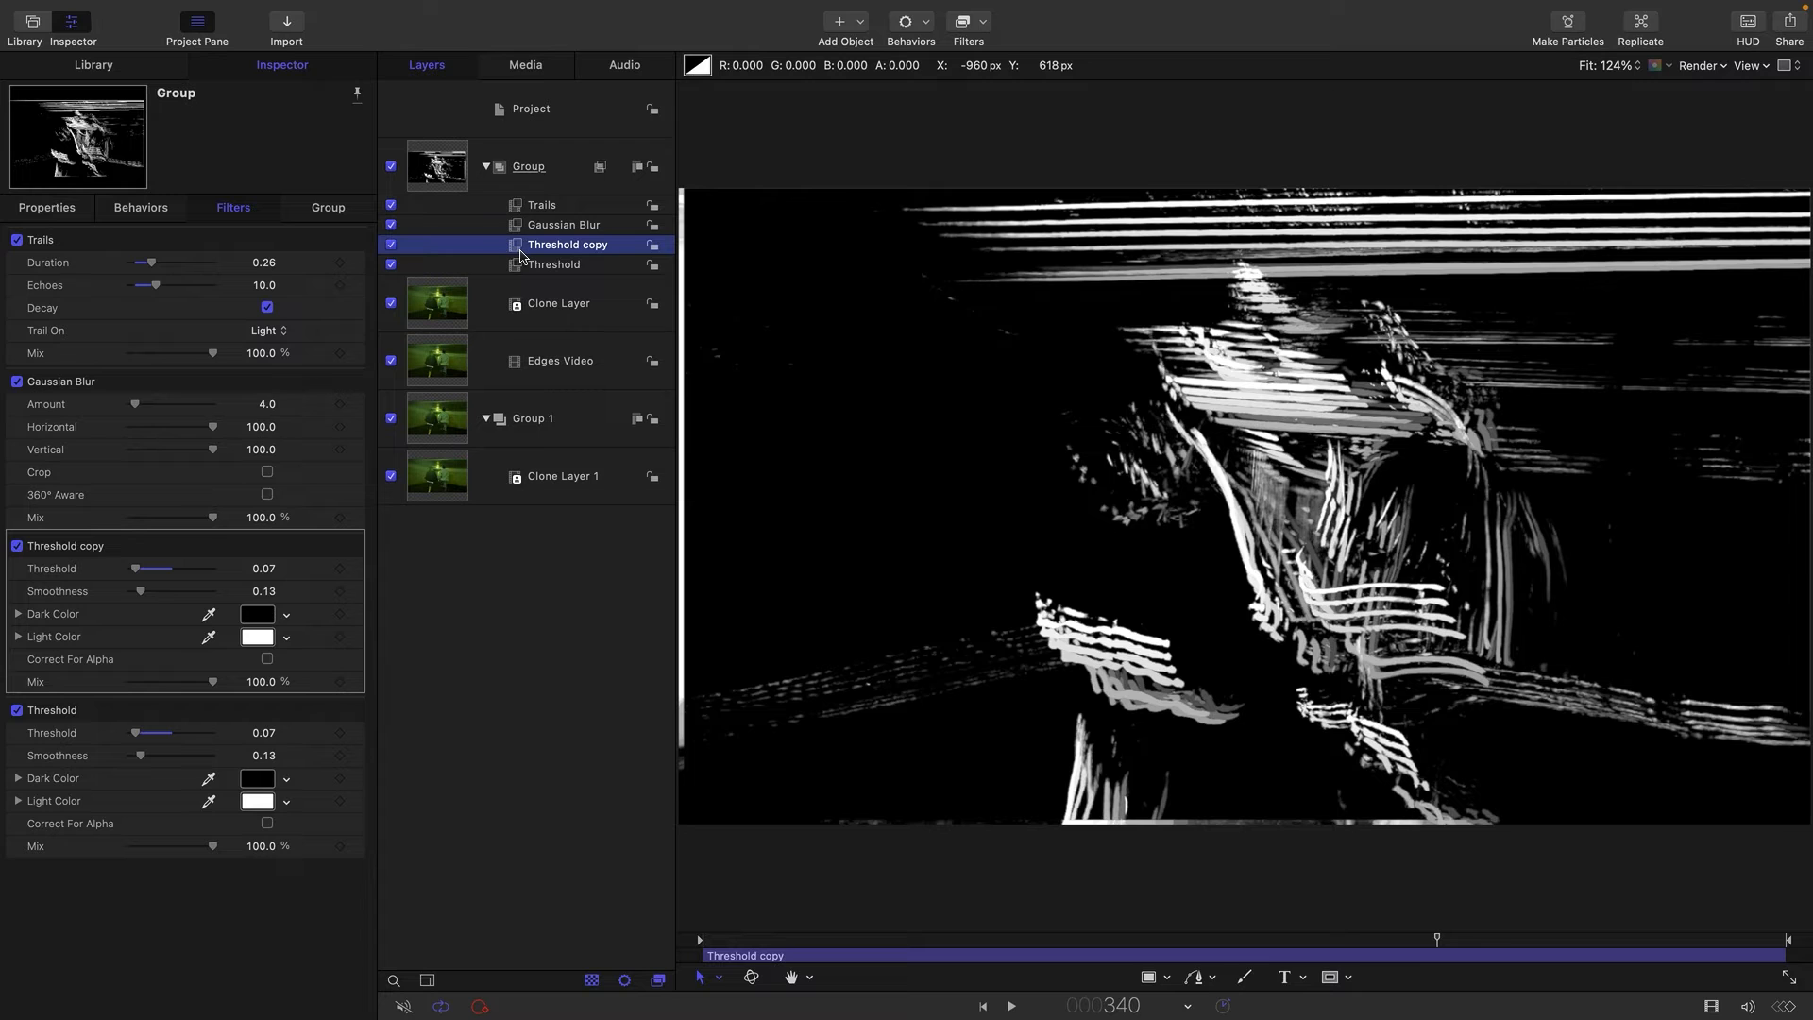
{"action": "left_click_drag", "start_coordinate": [520, 255], "coordinate": [525, 216]}
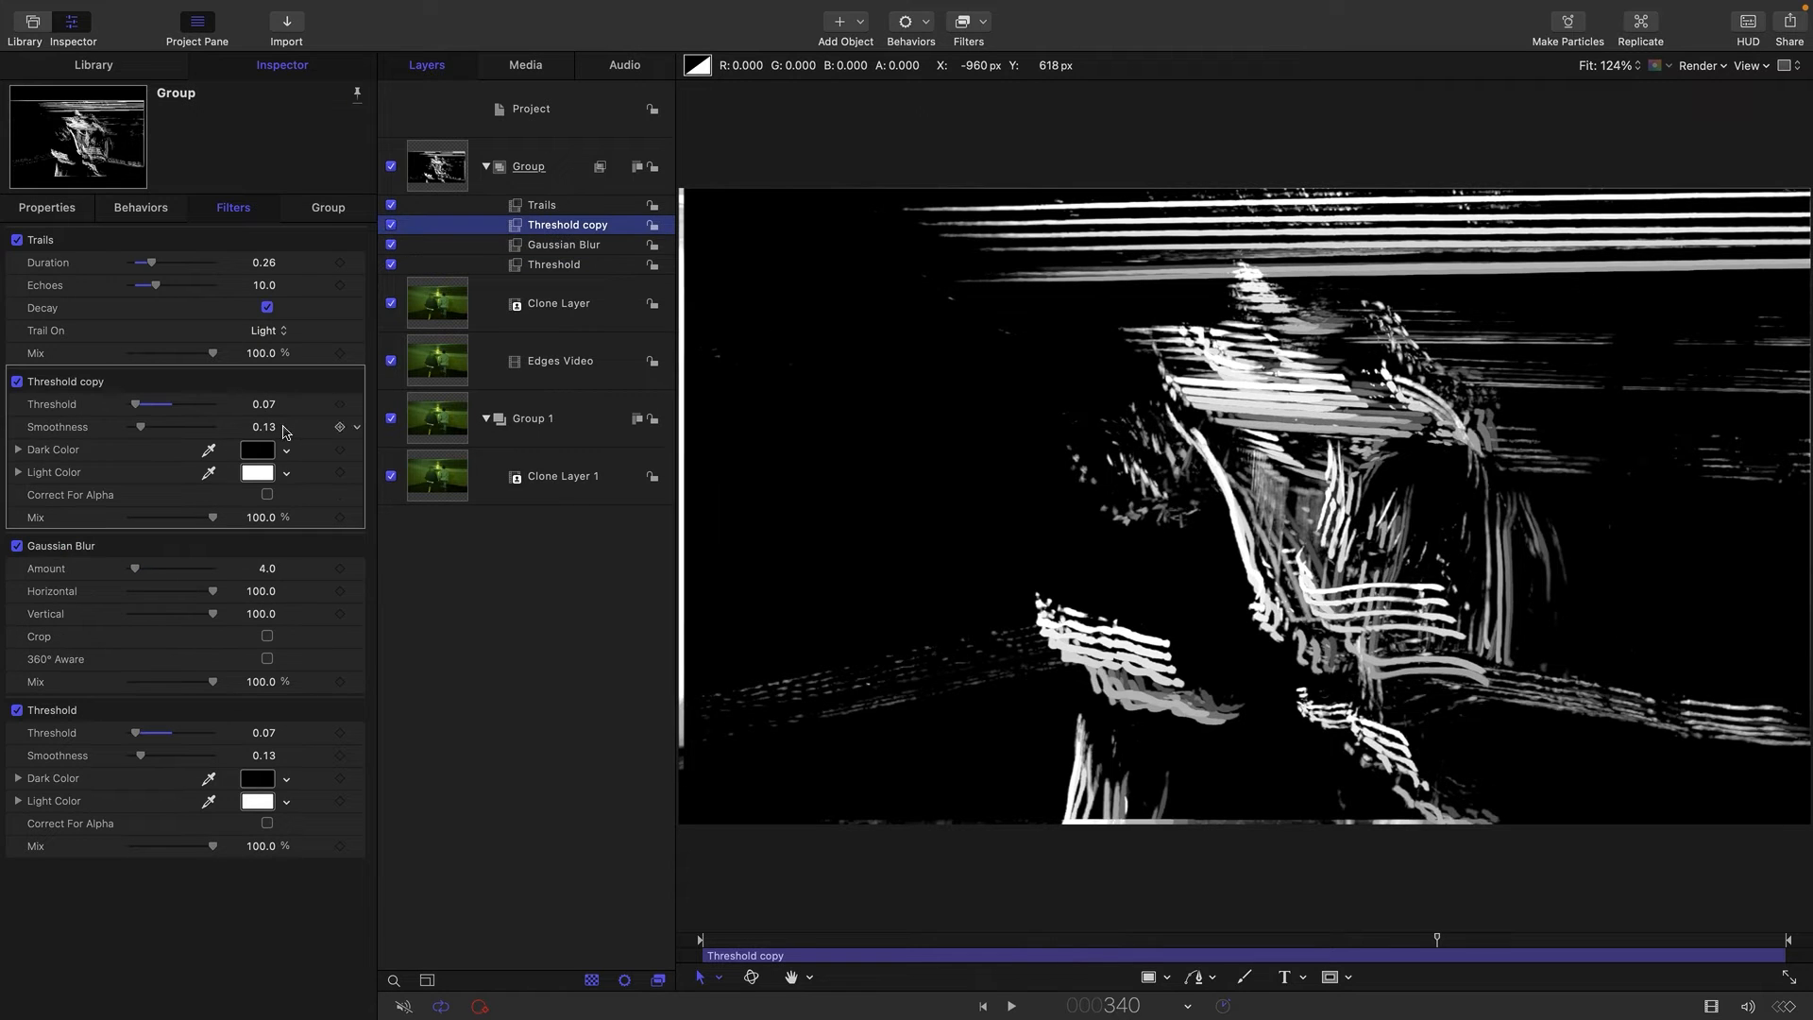
Set the Gaussian Blur amount to 33 and, at frame 130, the Threshold copy's smoothness to 0.02.
{"action": "left_click_drag", "start_coordinate": [135, 569], "coordinate": [168, 576]}
{"action": "left_click_drag", "start_coordinate": [172, 577], "coordinate": [174, 576]}
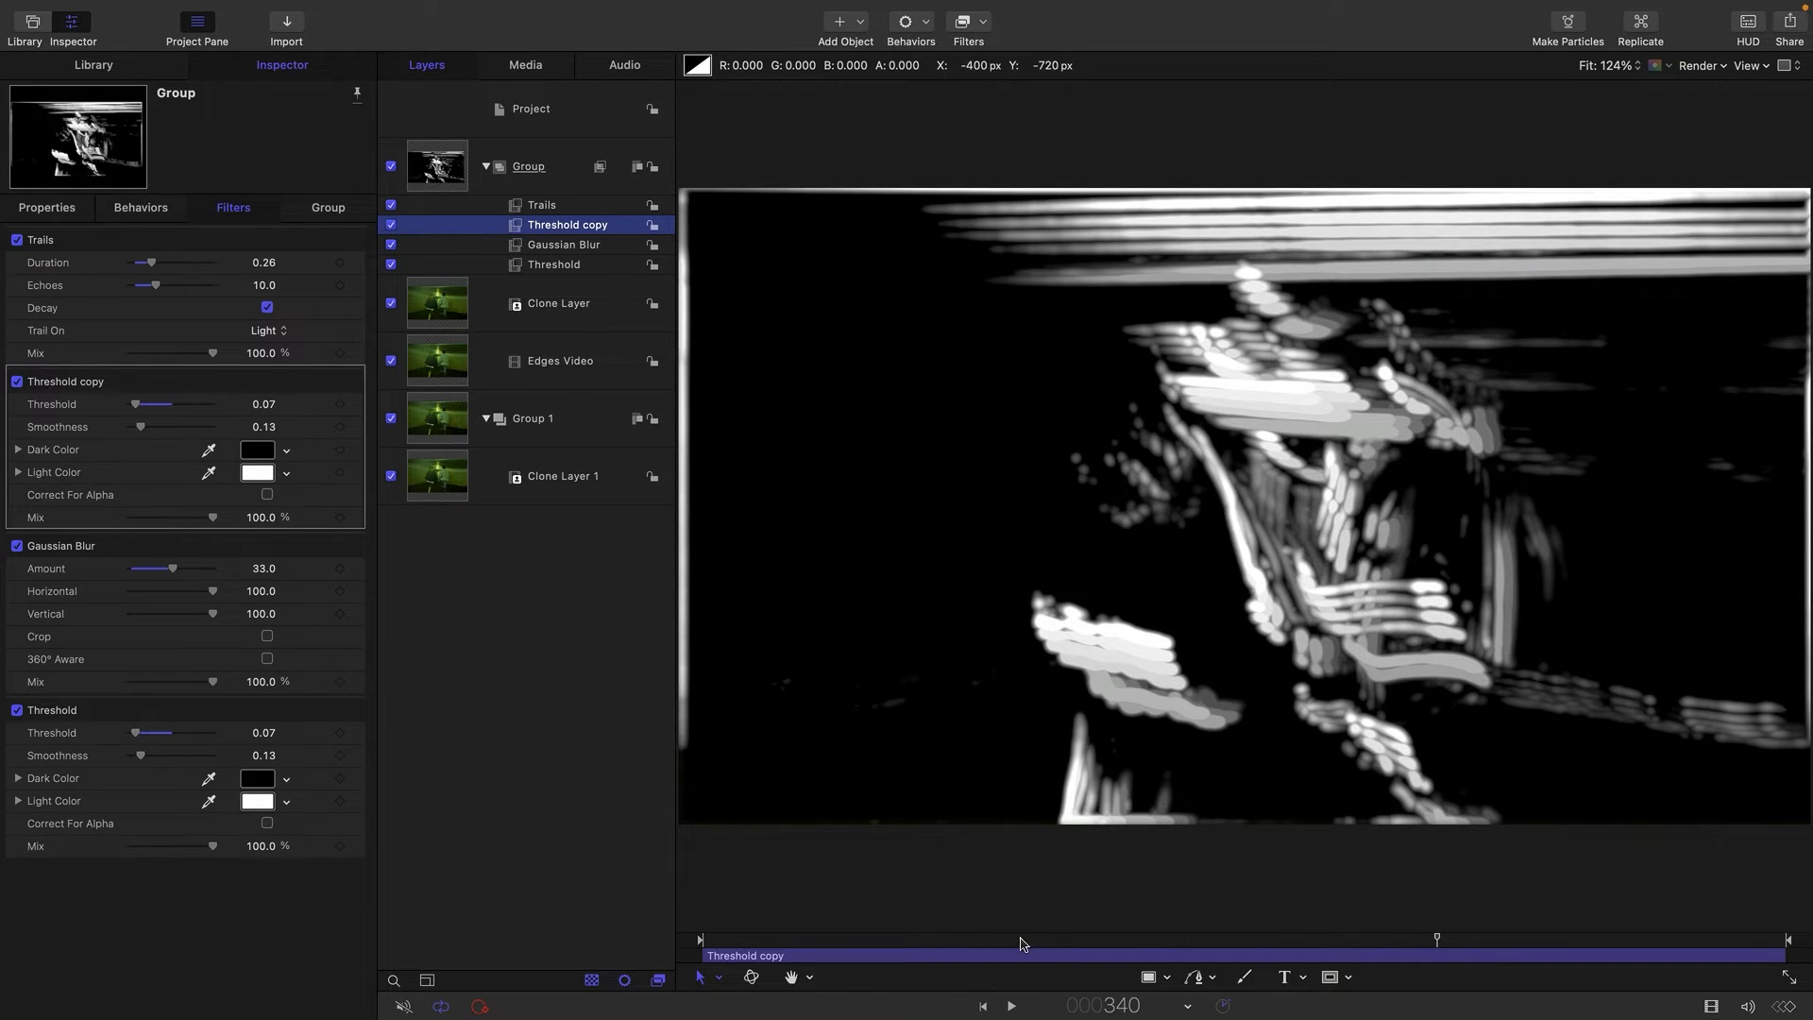
{"action": "left_click", "coordinate": [981, 940]}
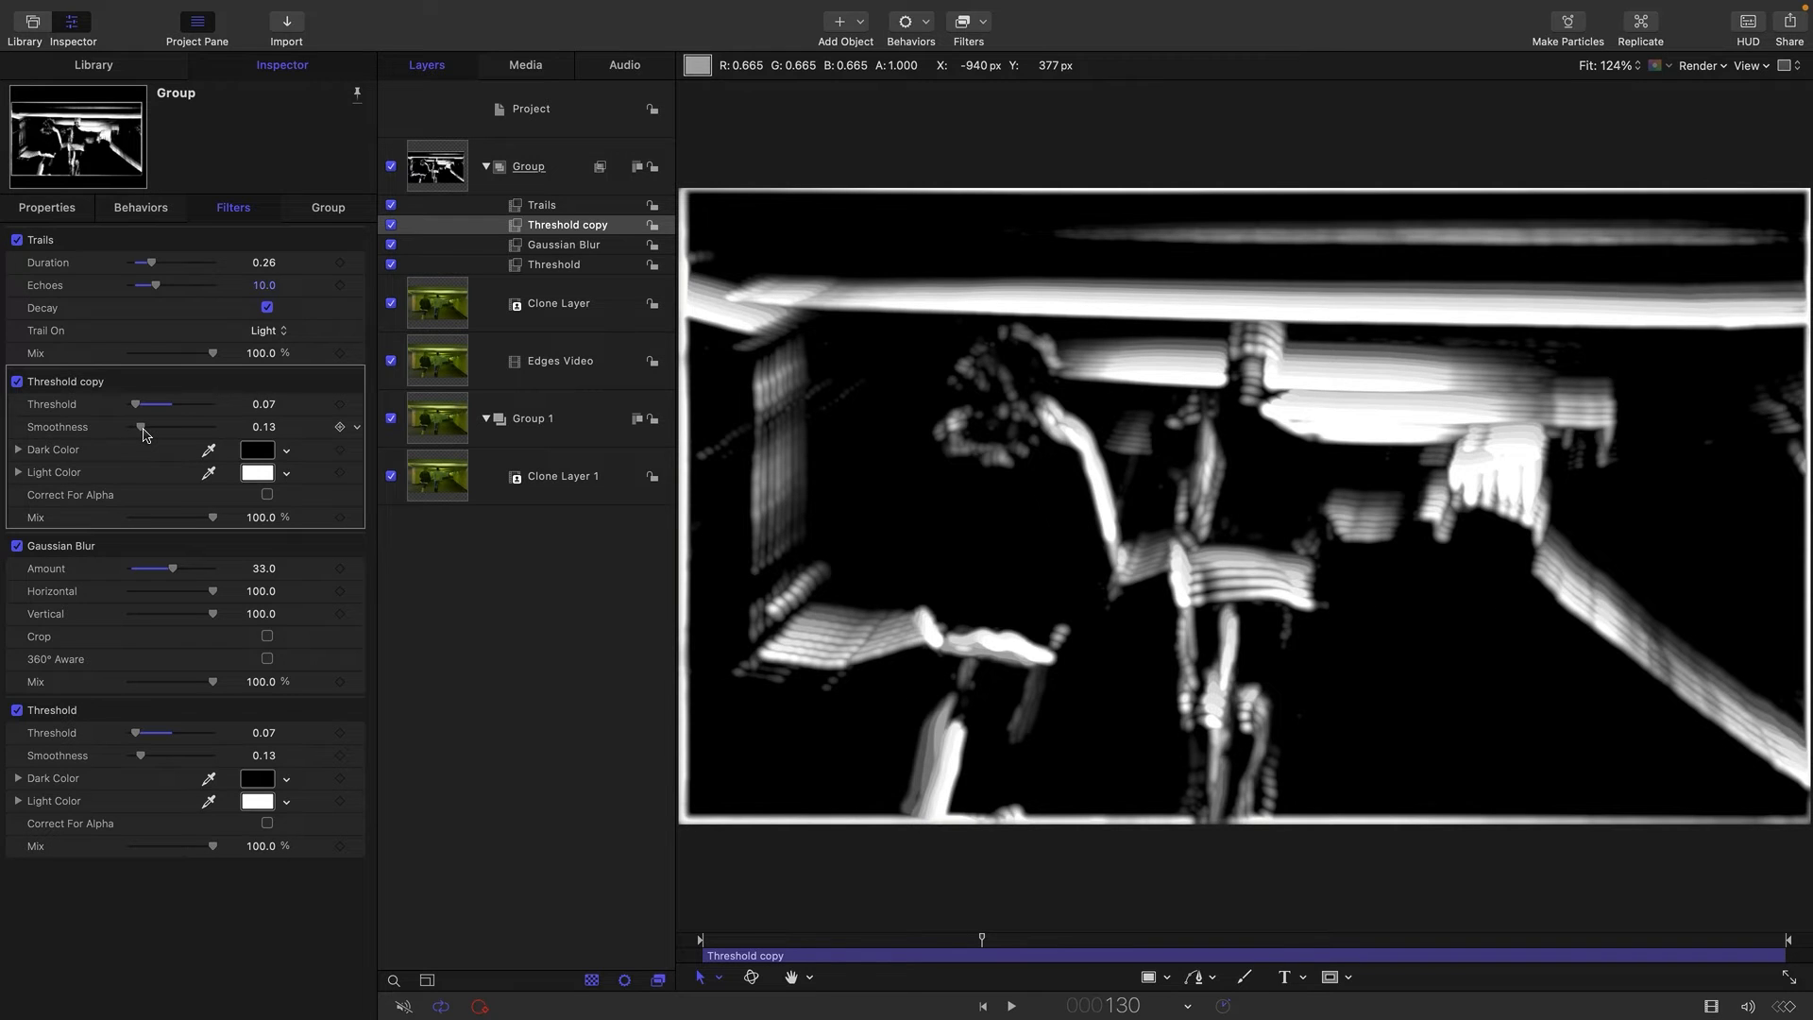
{"action": "left_click_drag", "start_coordinate": [144, 434], "coordinate": [135, 434]}
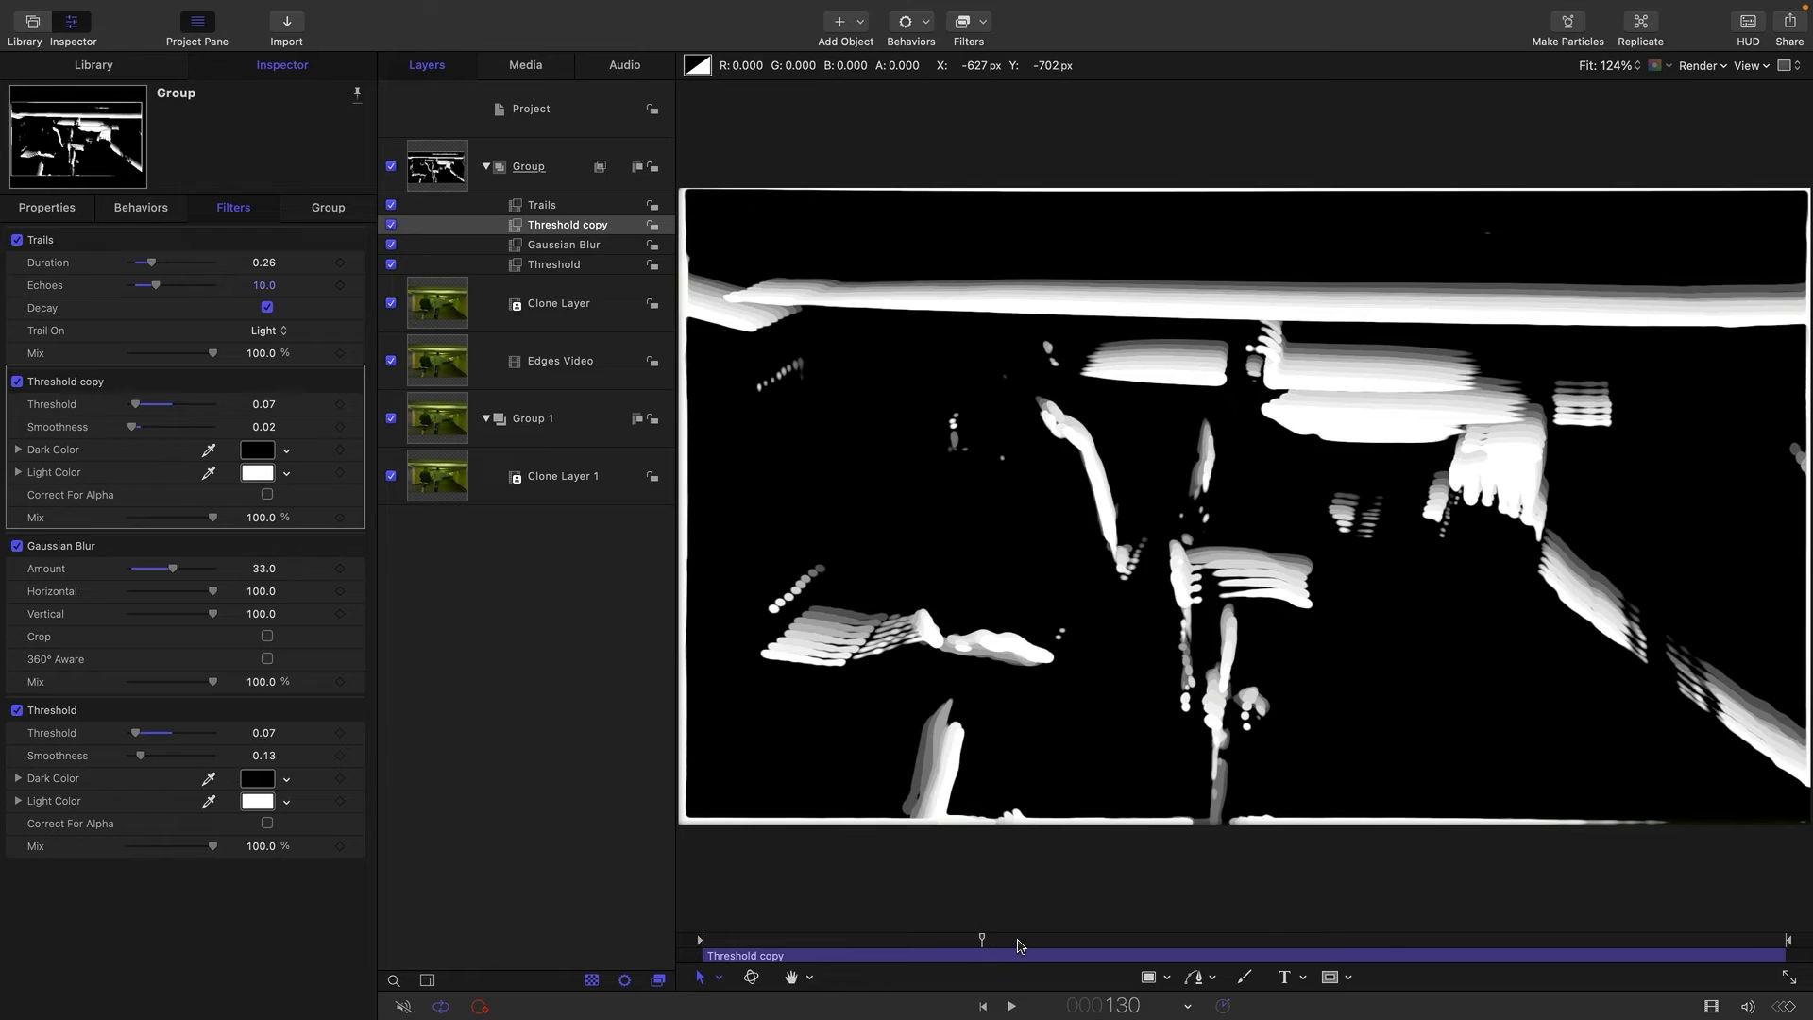
Scrub and play the video to examine the thickened edge trails, and select the edge-line group.
{"action": "left_click_drag", "start_coordinate": [1020, 939], "coordinate": [1121, 941]}
{"action": "key", "text": "space"}
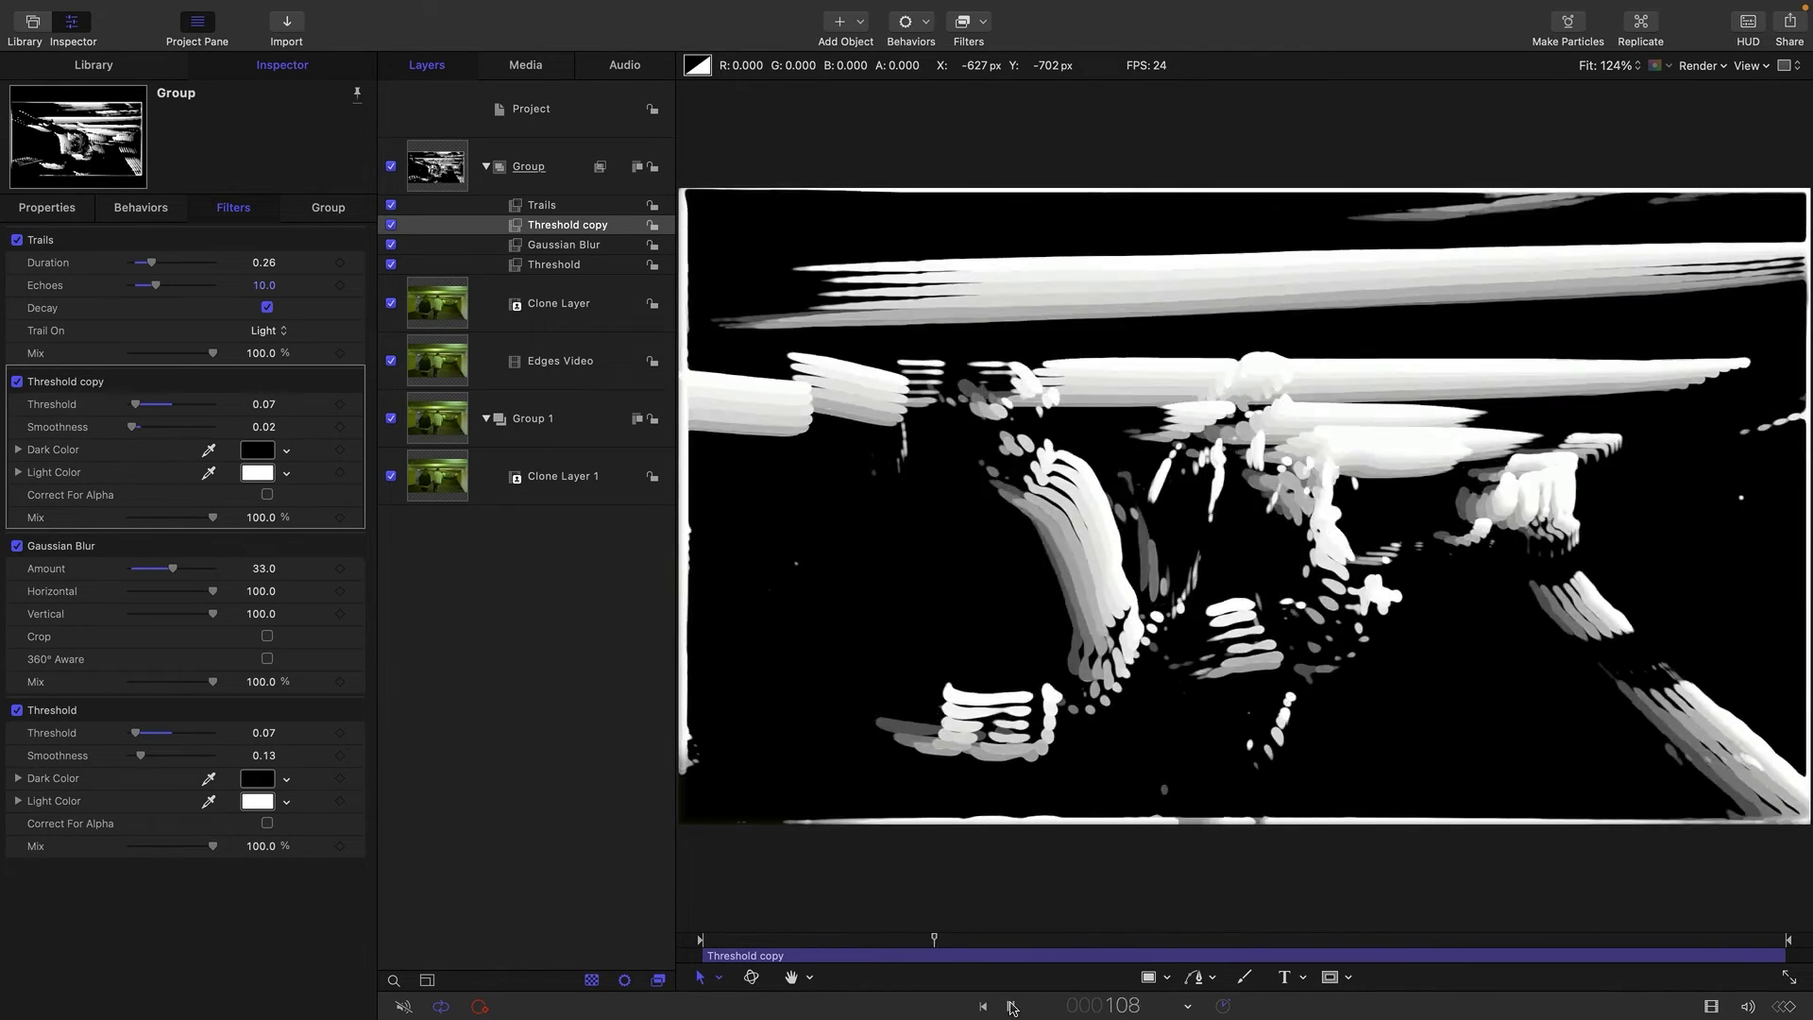
{"action": "key", "text": "space"}
{"action": "left_click", "coordinate": [422, 176]}
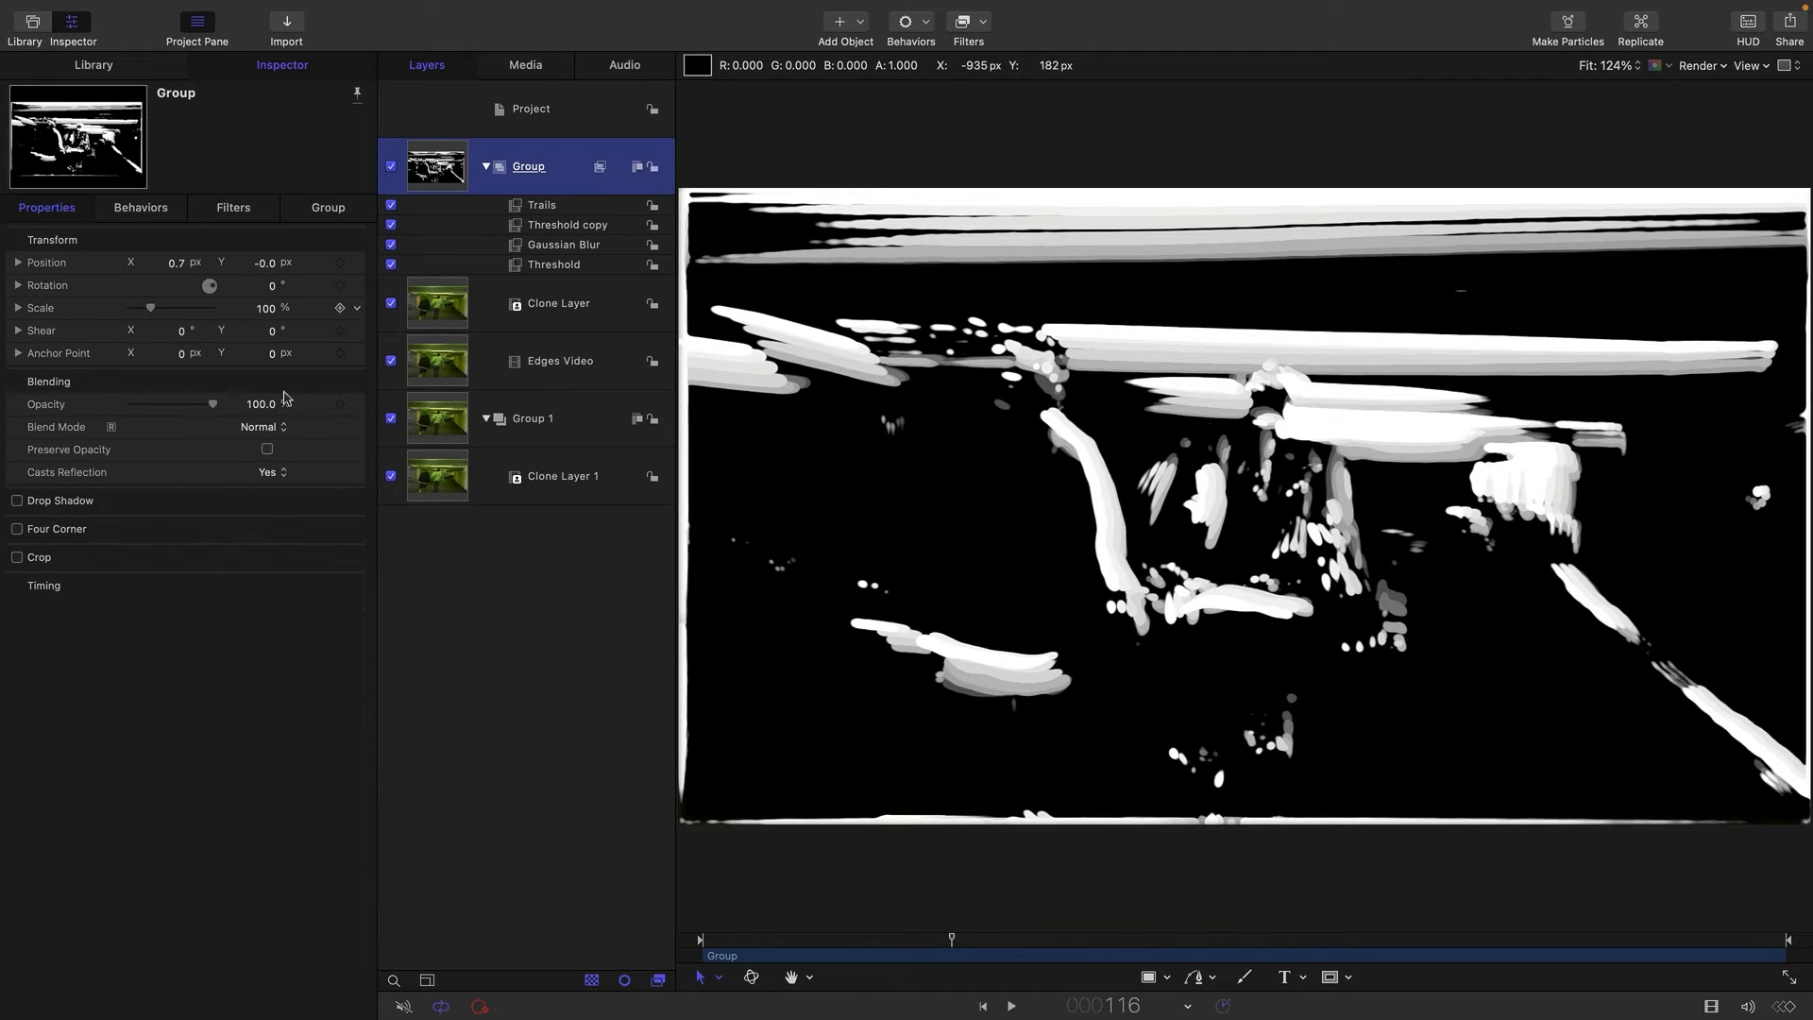
Set the edge-line group's blend mode to Multiply and scrub back through the video to preview it.
{"action": "left_click", "coordinate": [274, 430]}
{"action": "left_click", "coordinate": [287, 503]}
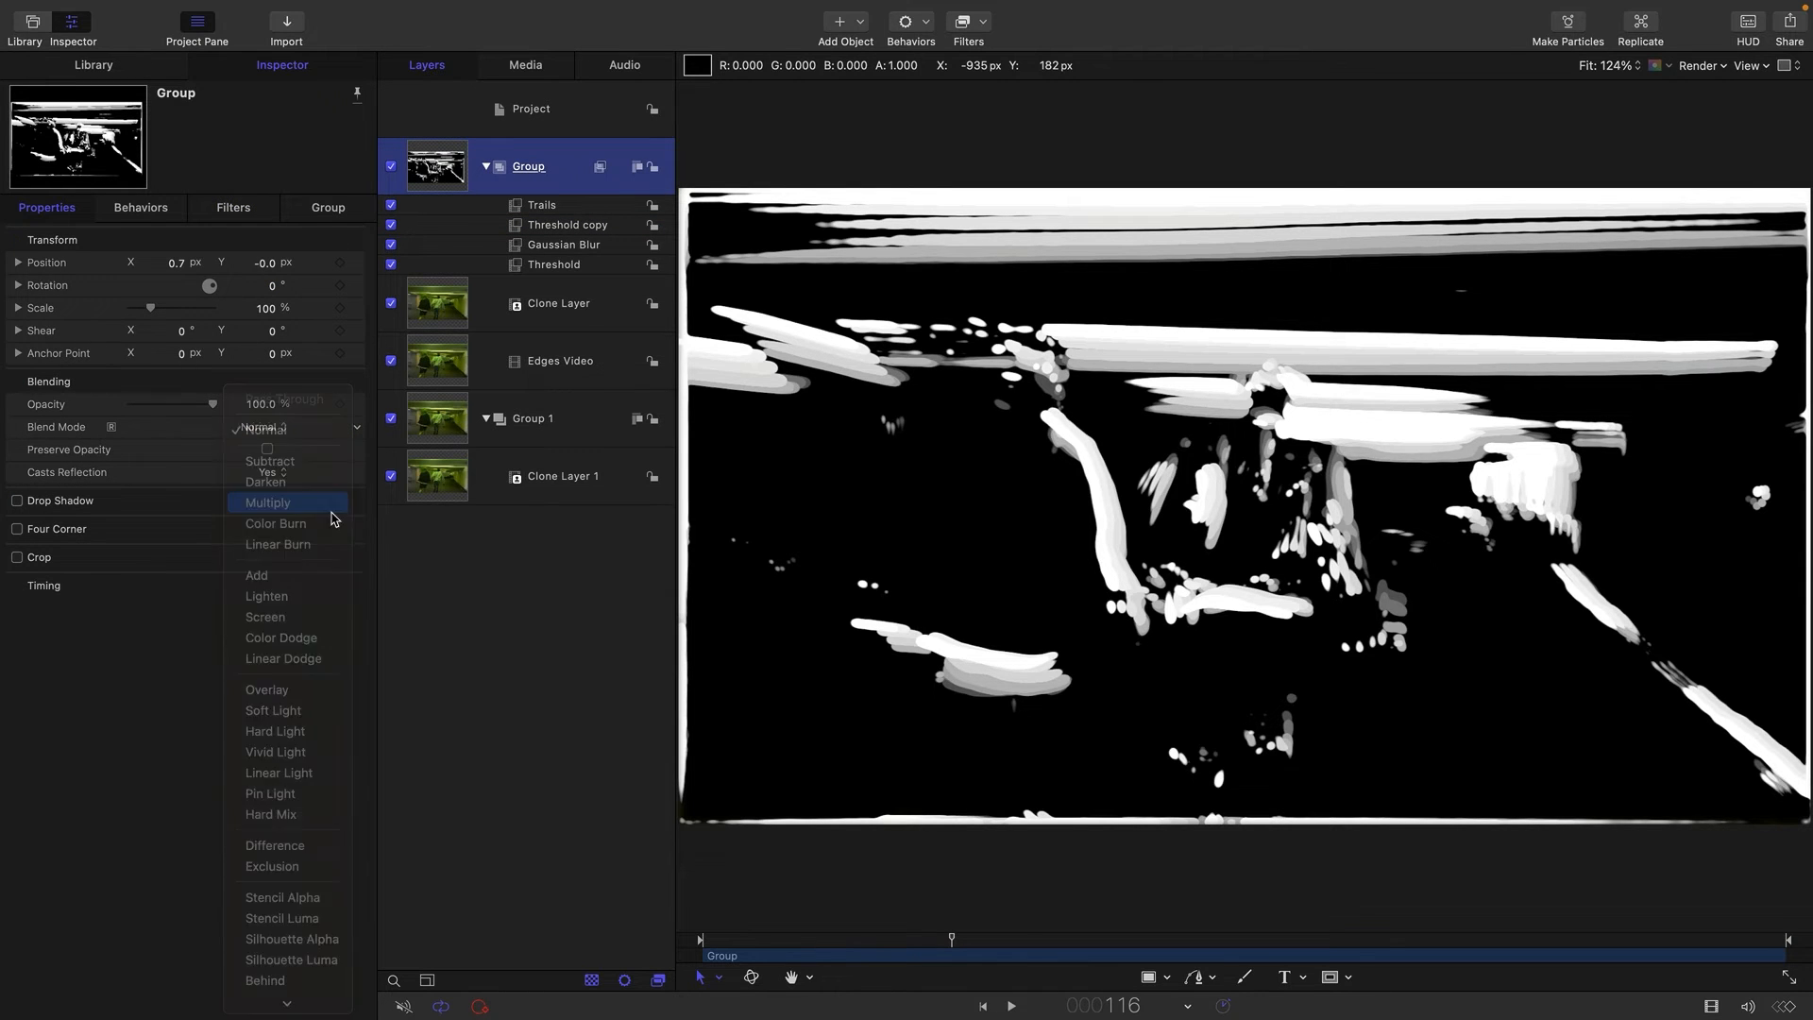
{"action": "left_click_drag", "start_coordinate": [952, 943], "coordinate": [904, 972]}
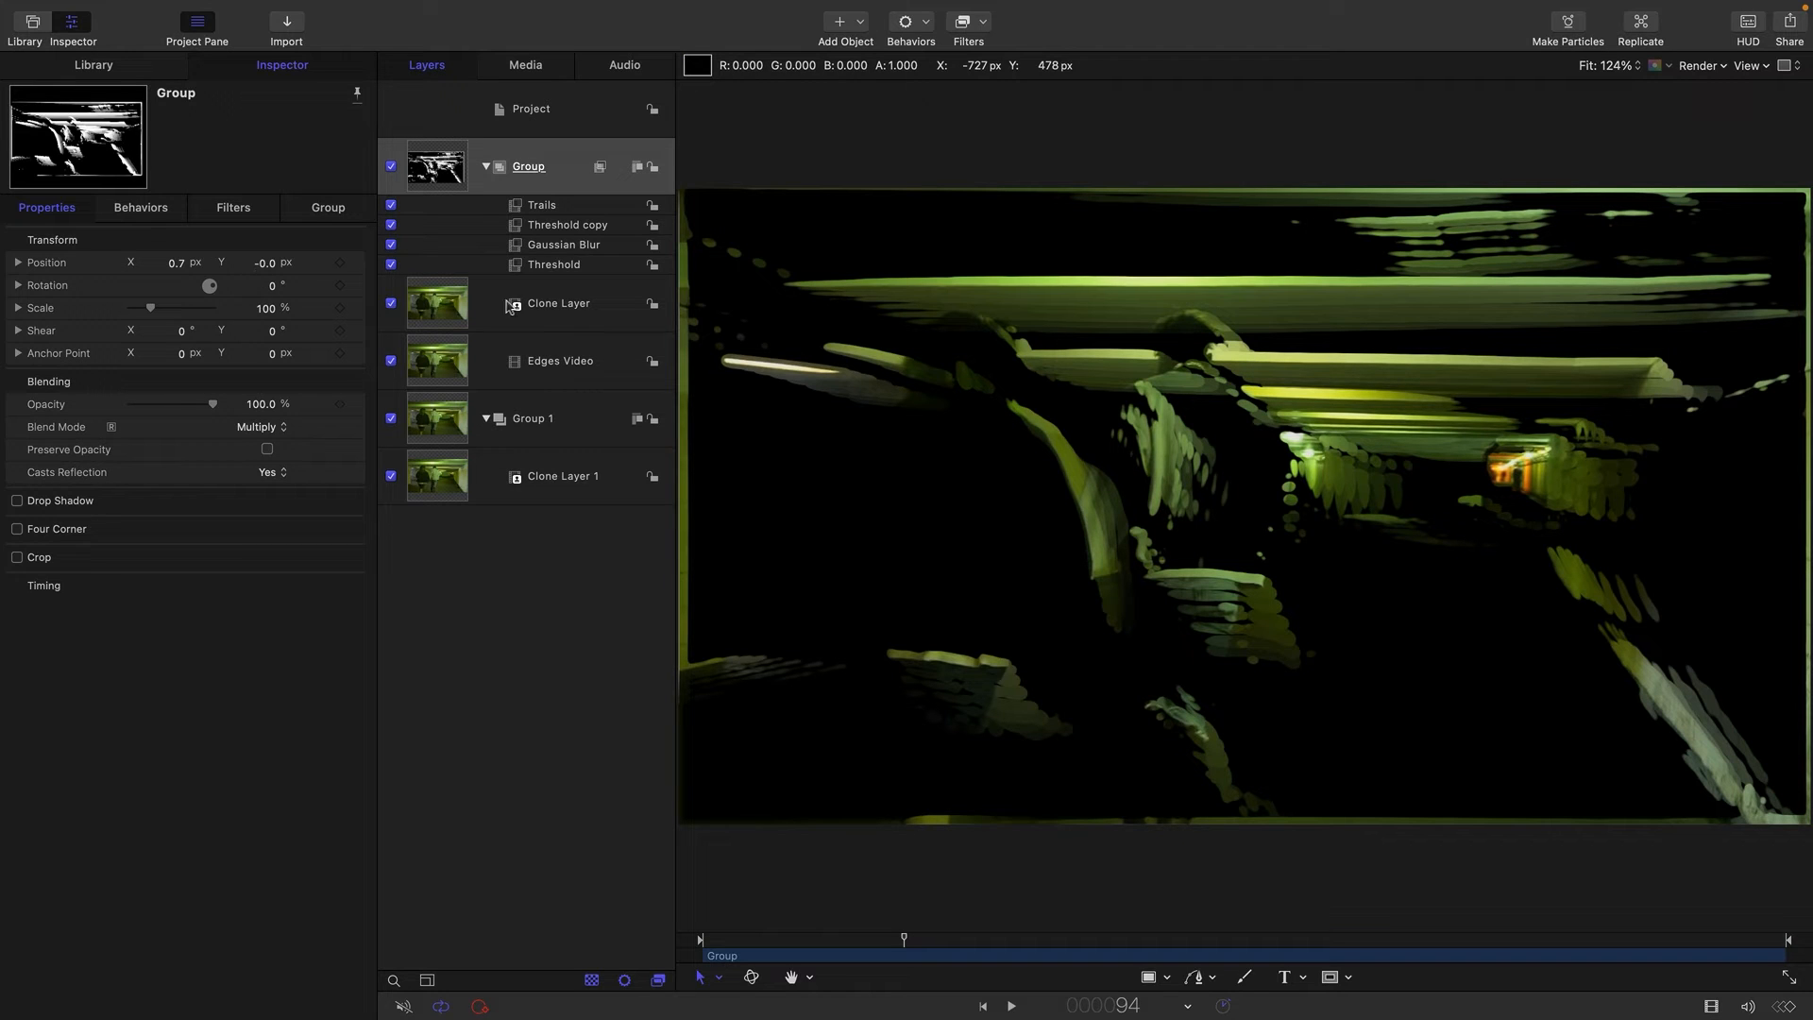
Delete the Gaussian Blur and Threshold copy filters from the edge-line group.
{"action": "left_click", "coordinate": [549, 247]}
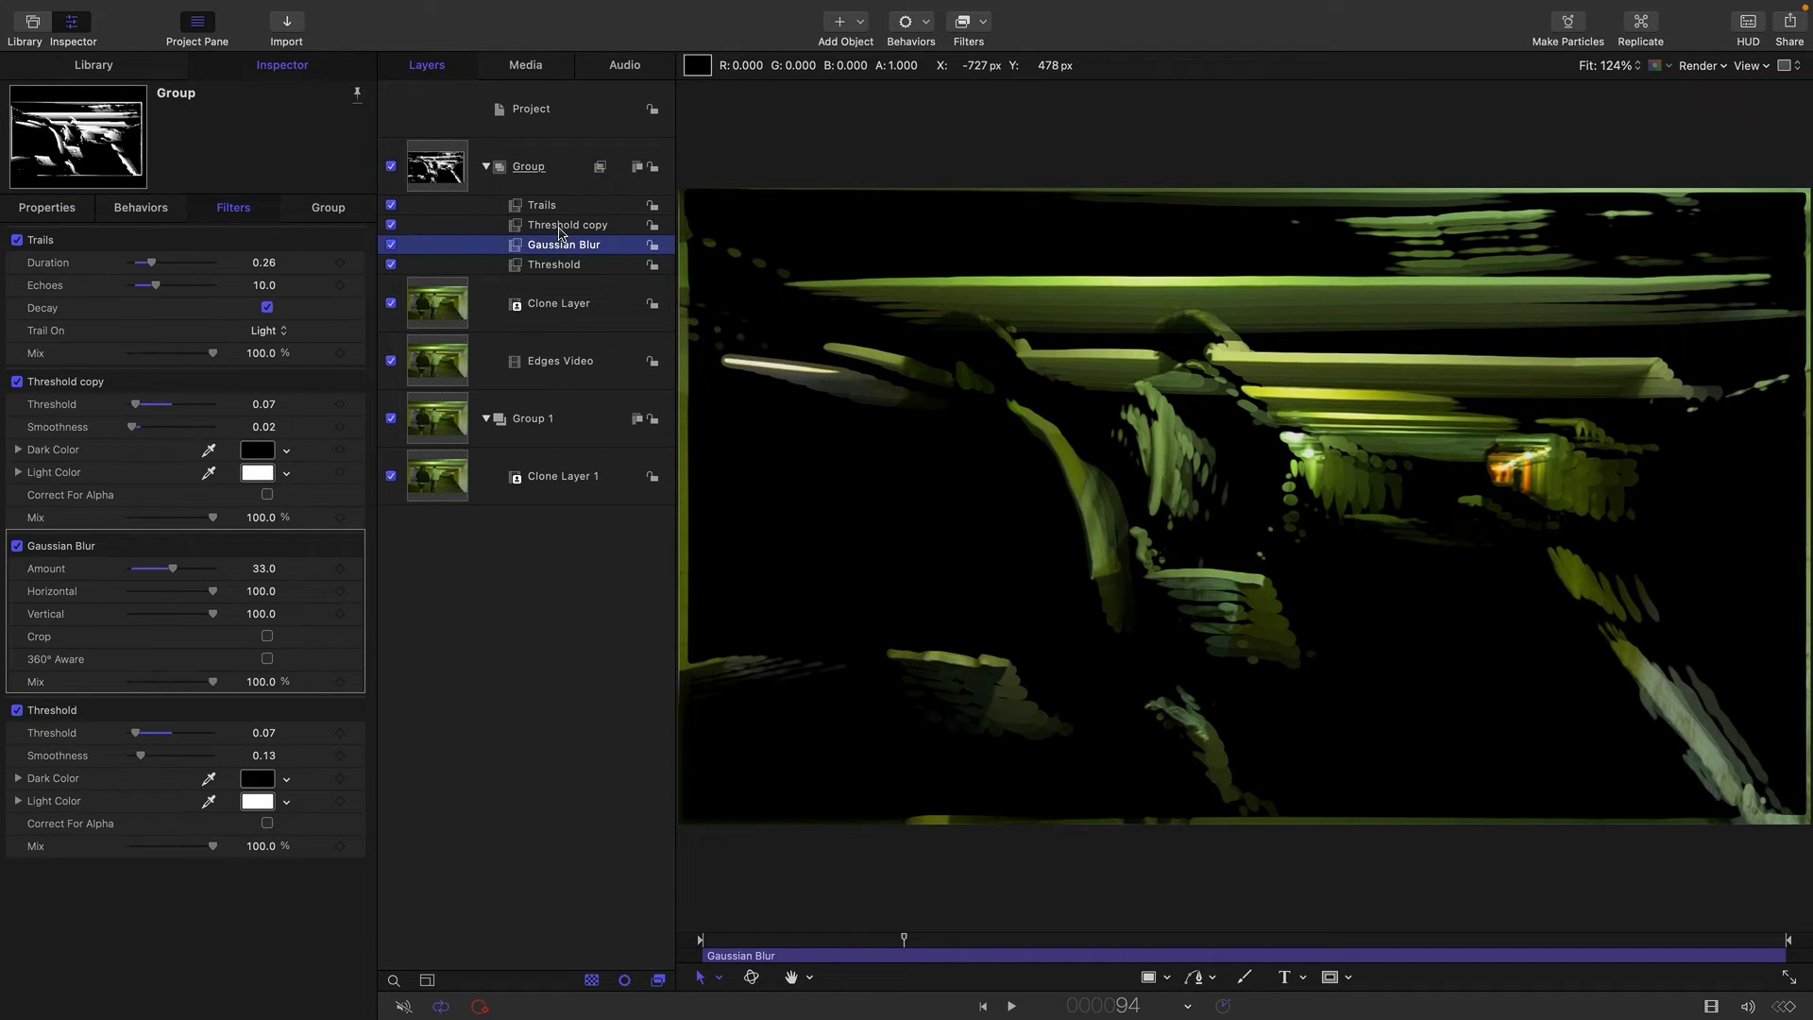
{"action": "left_click", "coordinate": [559, 227], "text": "shift"}
{"action": "key", "text": "Delete"}
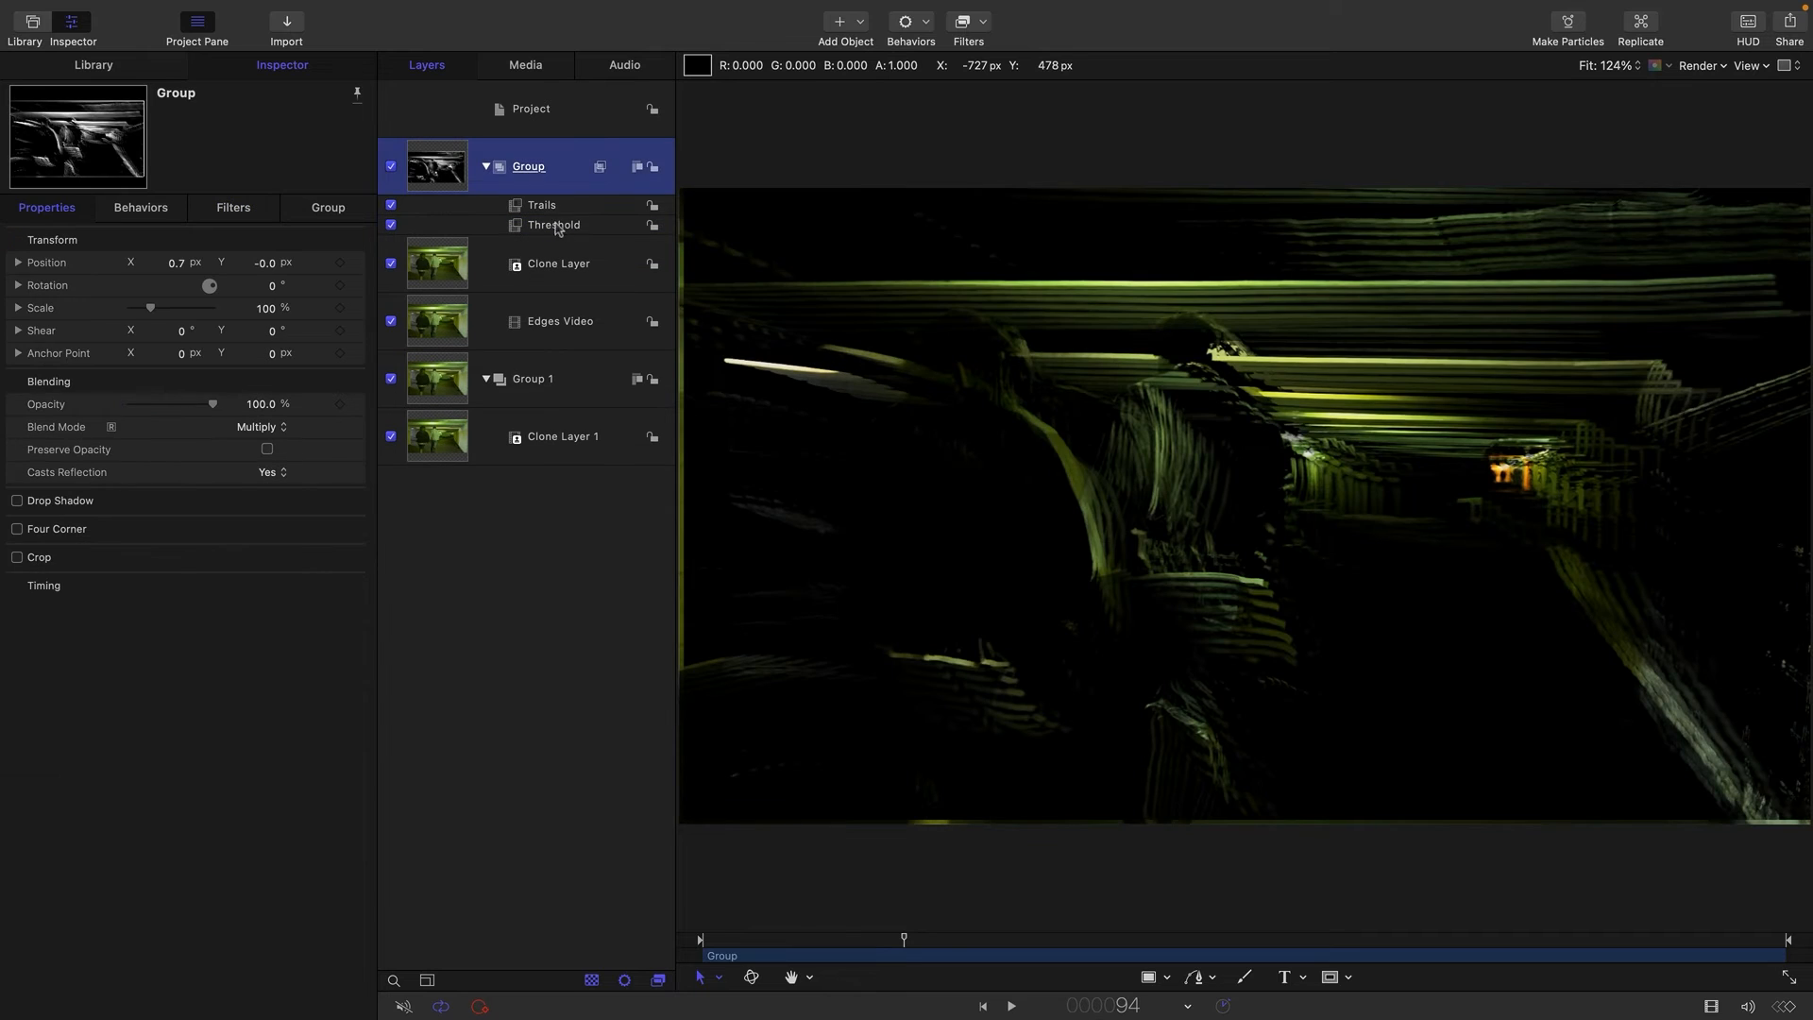
Return the edge-line group's blend mode to Normal.
{"action": "left_click", "coordinate": [557, 226]}
{"action": "left_click", "coordinate": [457, 168]}
{"action": "left_click", "coordinate": [283, 429]}
{"action": "left_click", "coordinate": [260, 357]}
Set the Threshold filter's dark color to a dark blue and scrub through the video to preview it.
{"action": "left_click", "coordinate": [518, 228]}
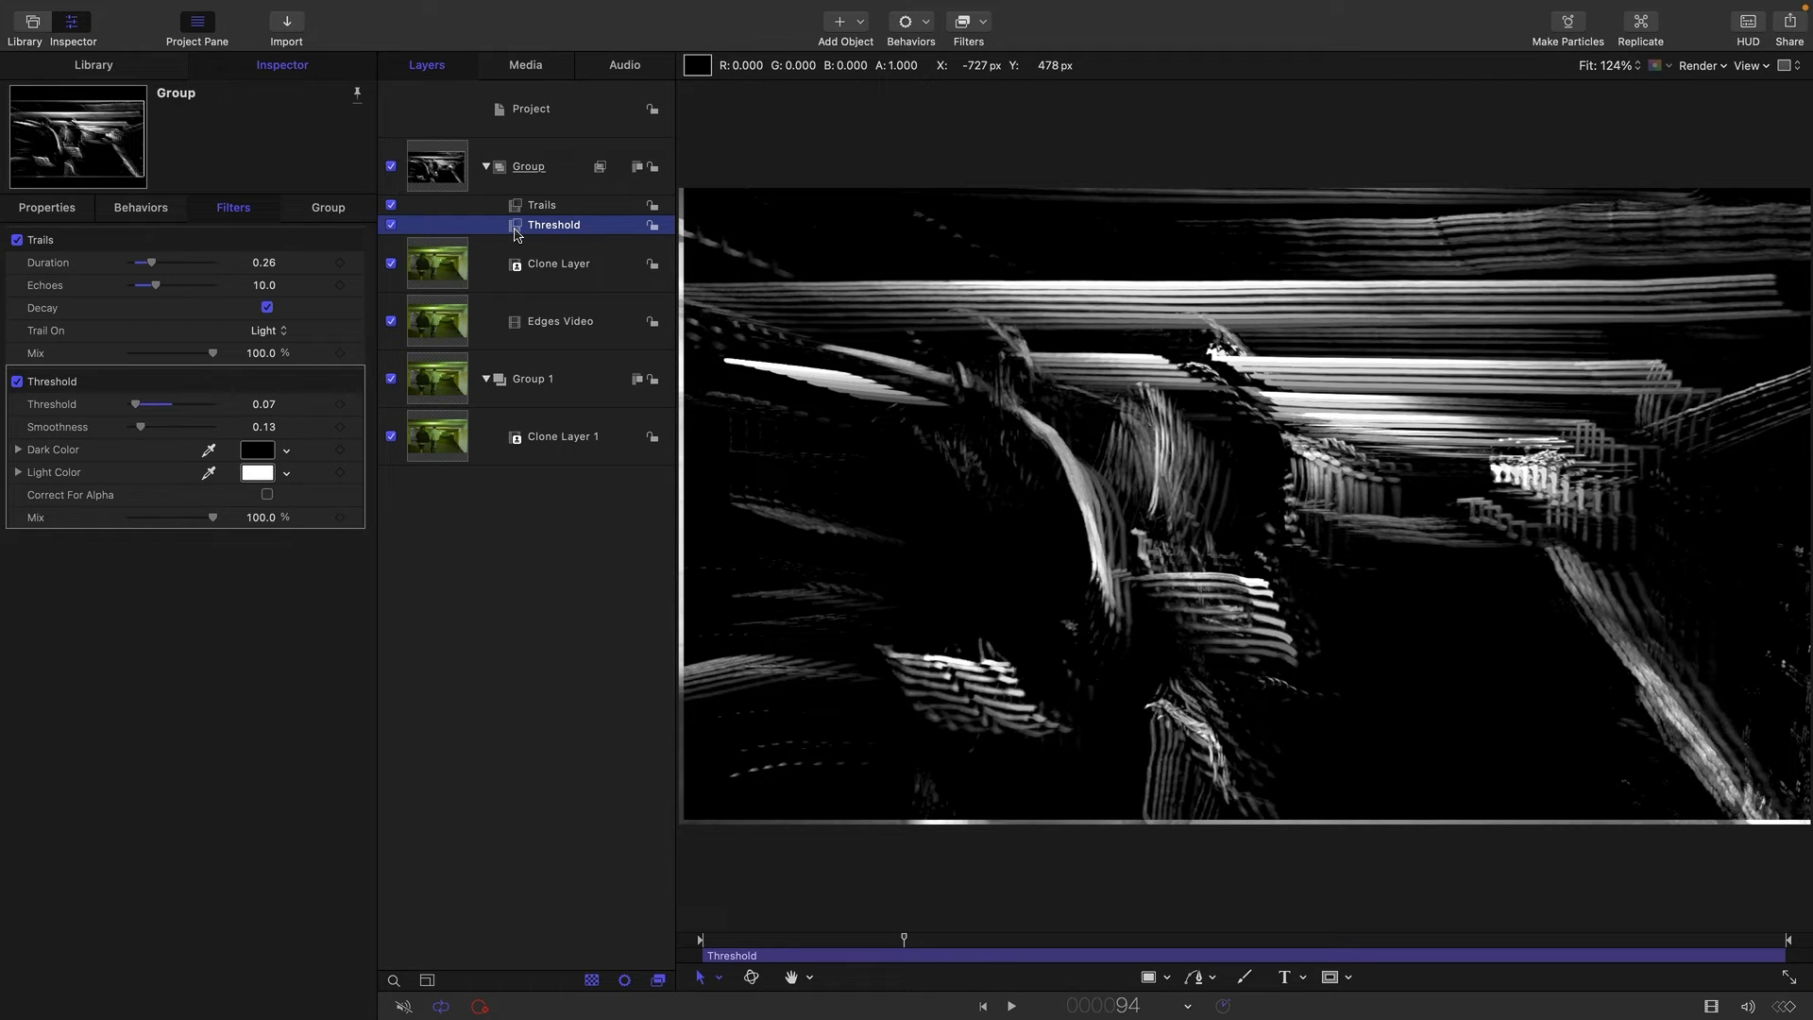
{"action": "left_click", "coordinate": [257, 450]}
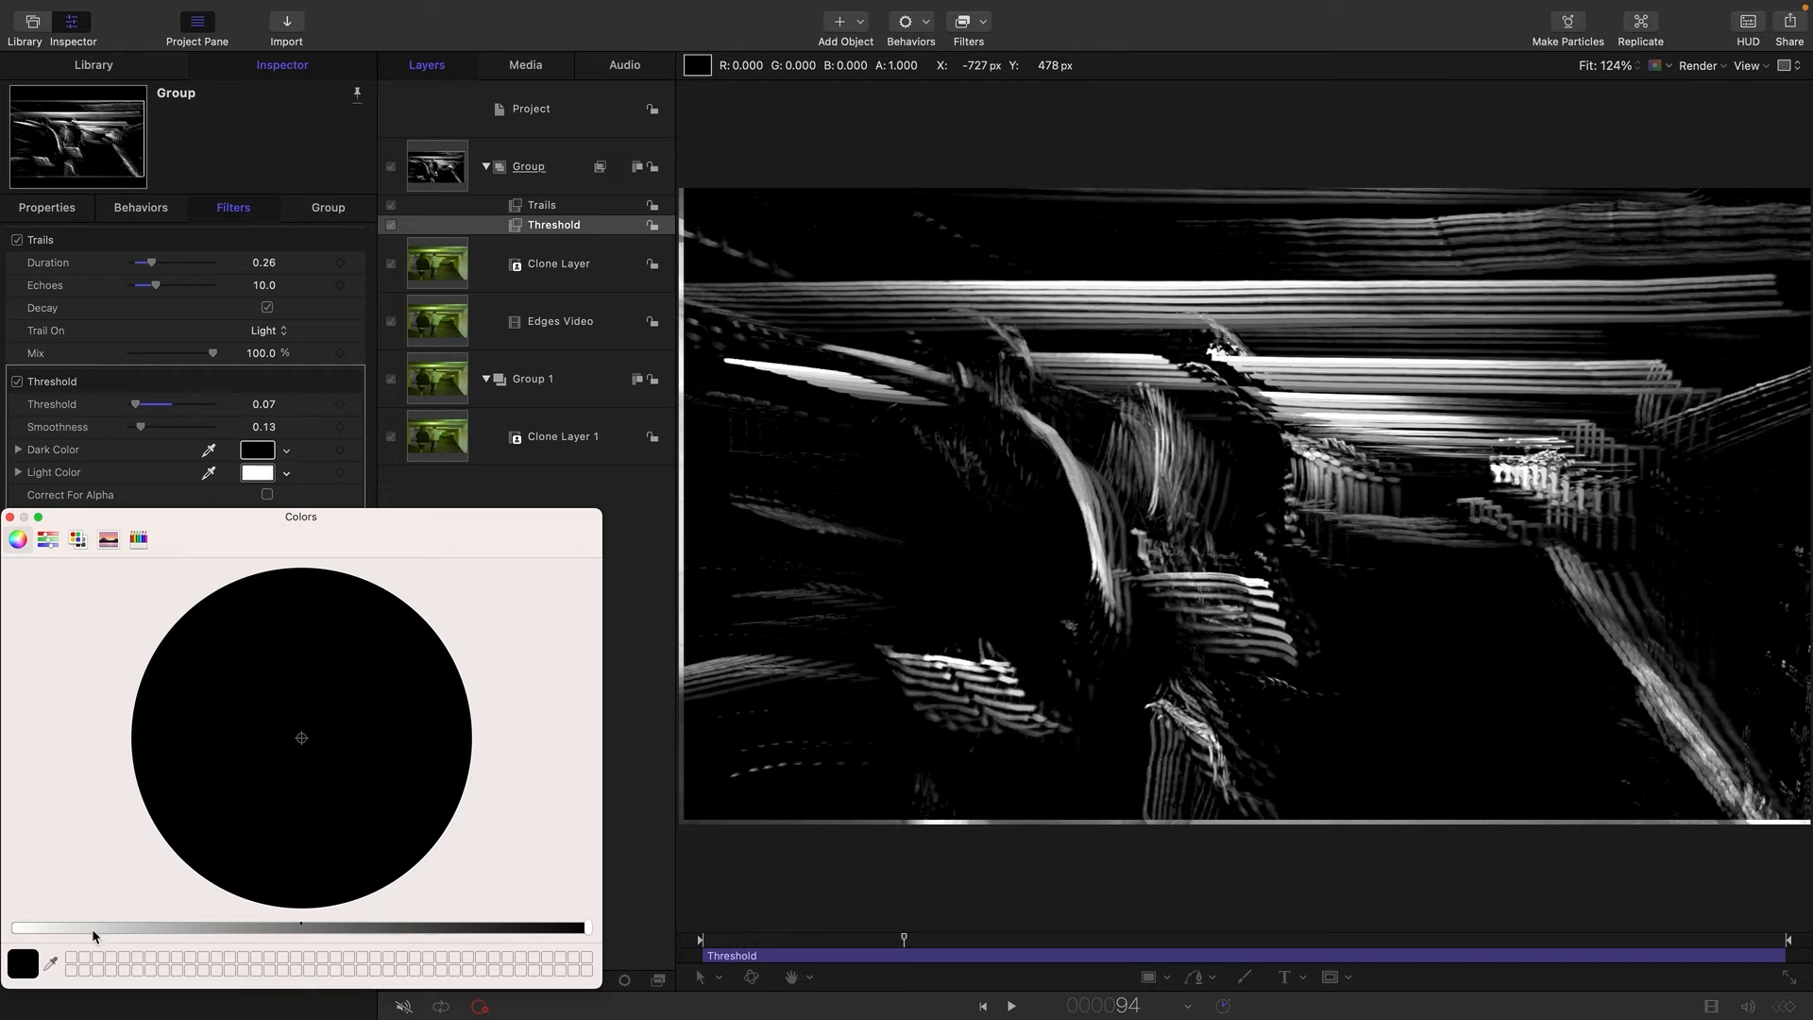
{"action": "left_click", "coordinate": [237, 823]}
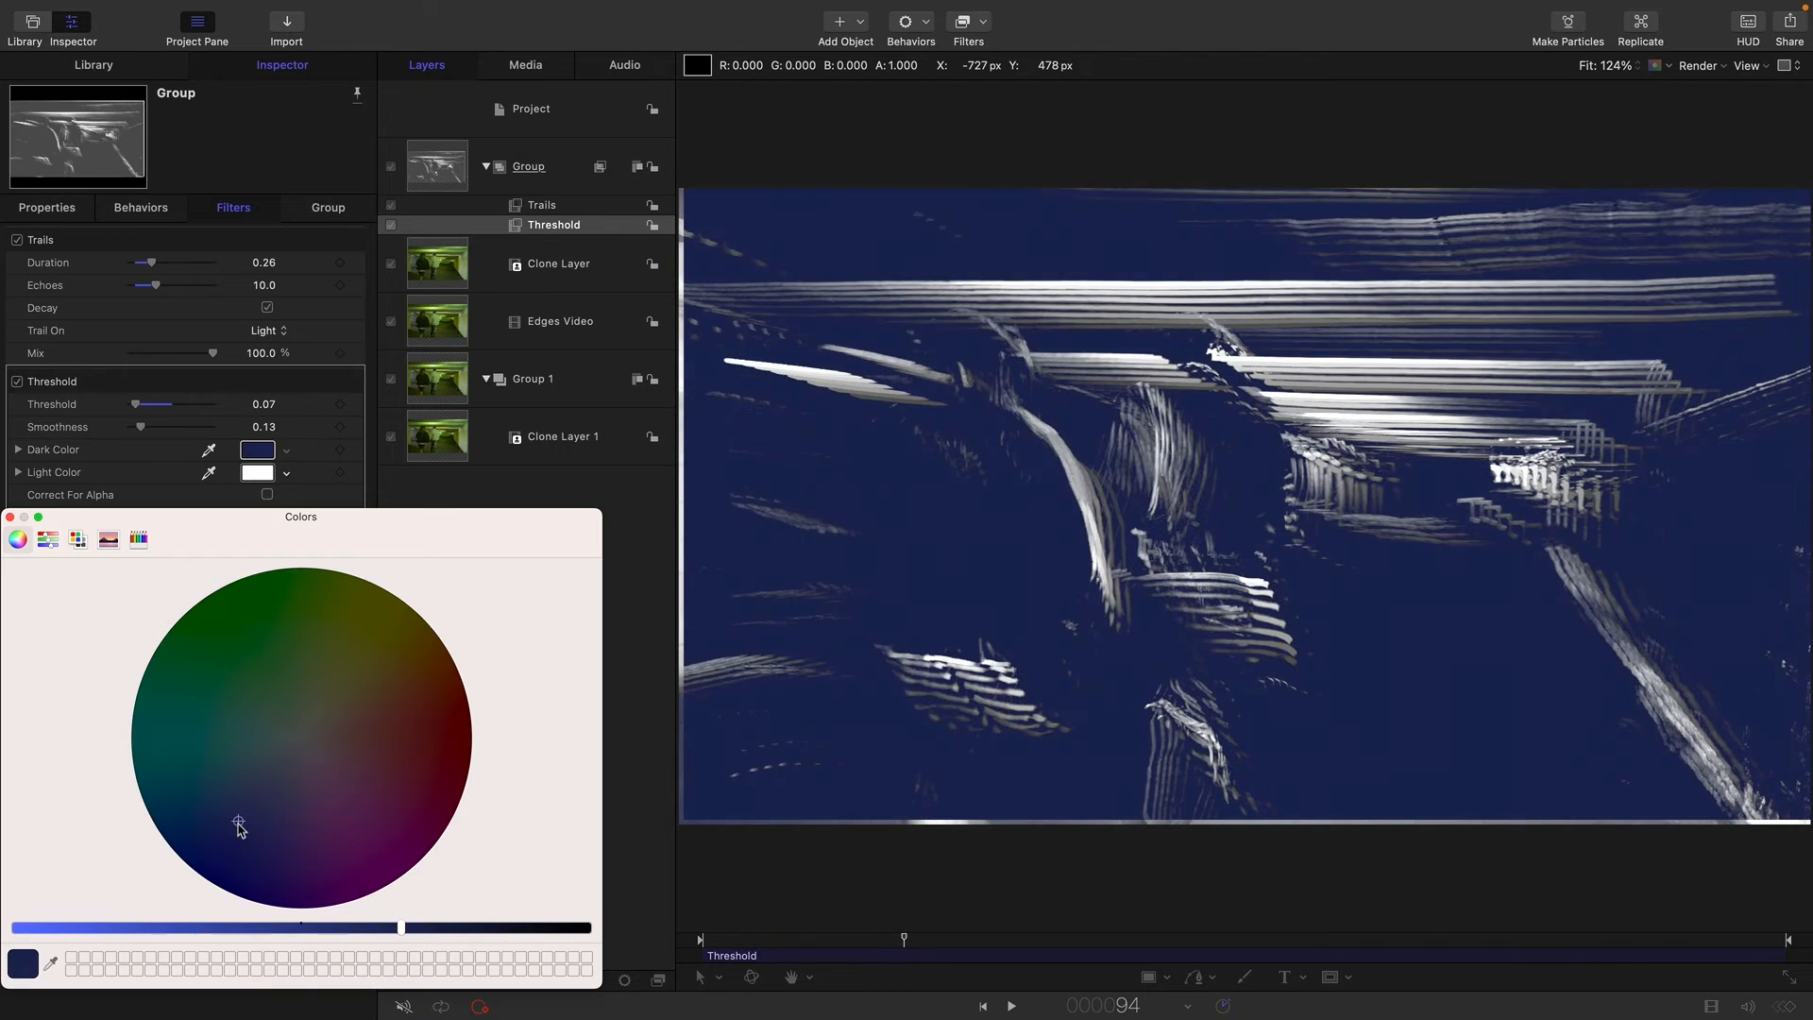
{"action": "left_click_drag", "start_coordinate": [919, 948], "coordinate": [1339, 943]}
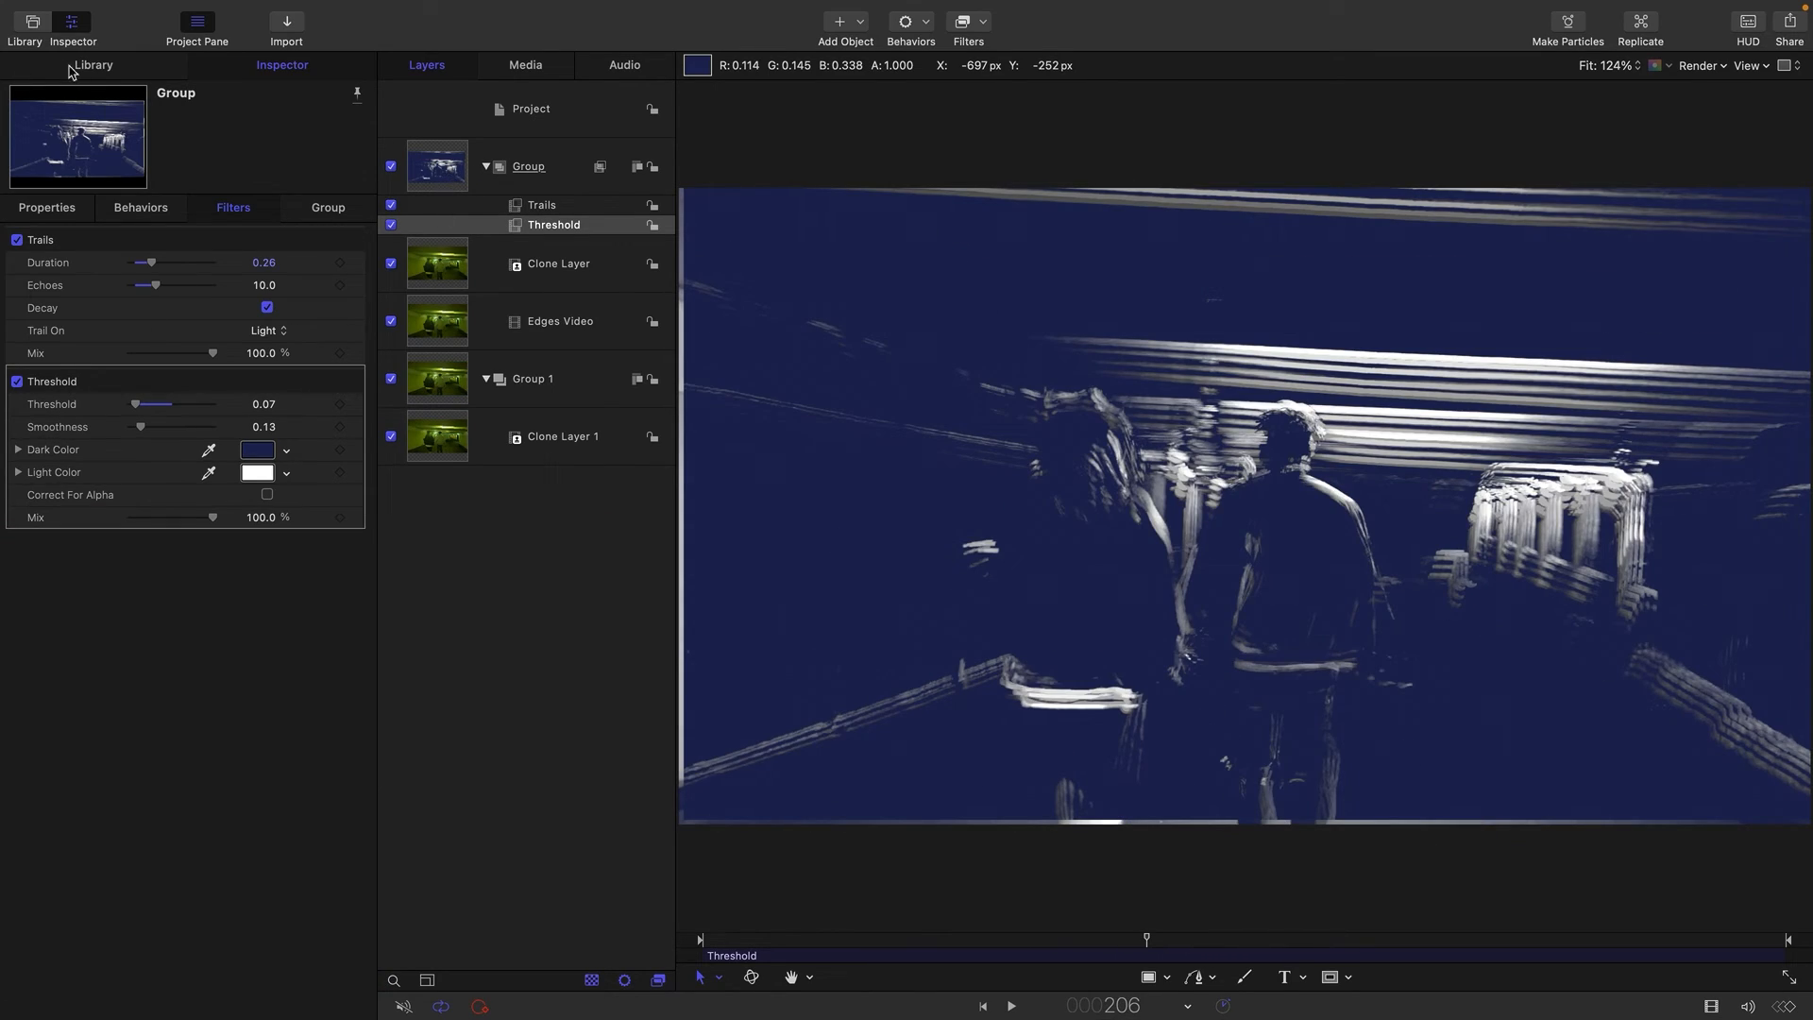
Search the library's Content category for "TRAV" and place the first Travertine.png beneath Clone Layer 1 in Group 1.
{"action": "left_click", "coordinate": [89, 66]}
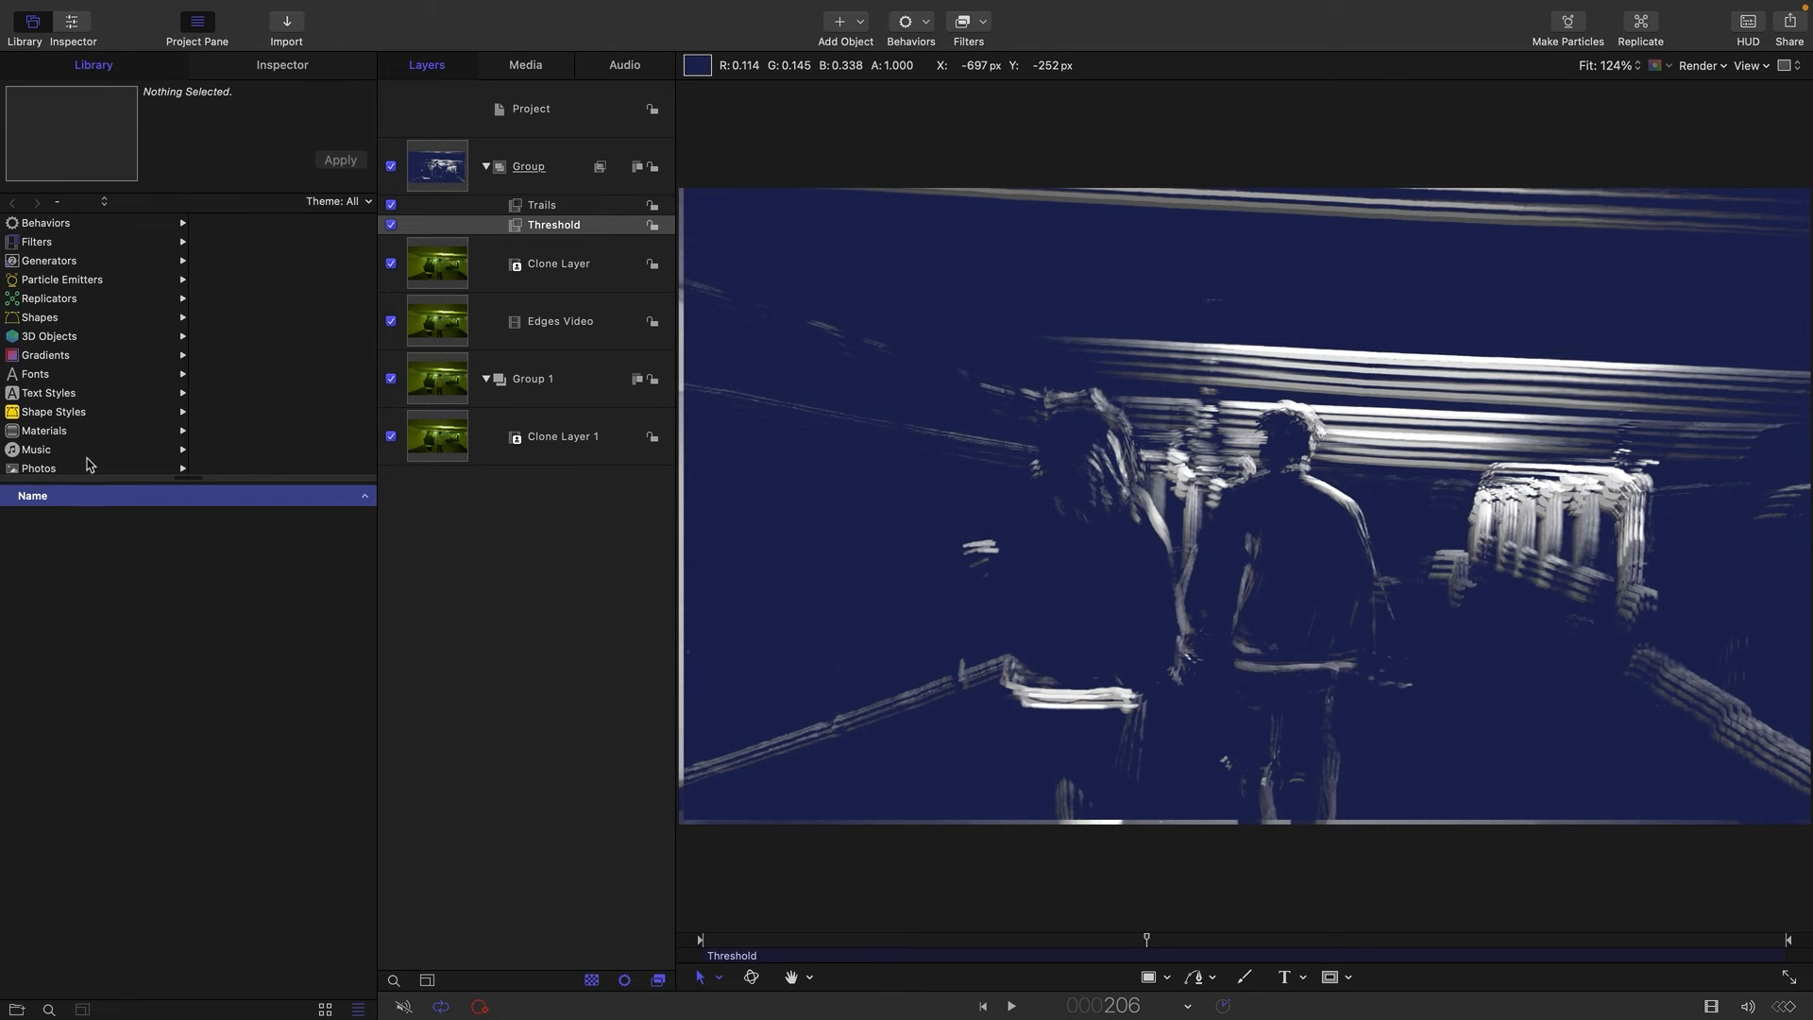
{"action": "scroll", "coordinate": [90, 427], "scroll_direction": "down", "scroll_amount": 3}
{"action": "left_click", "coordinate": [29, 431]}
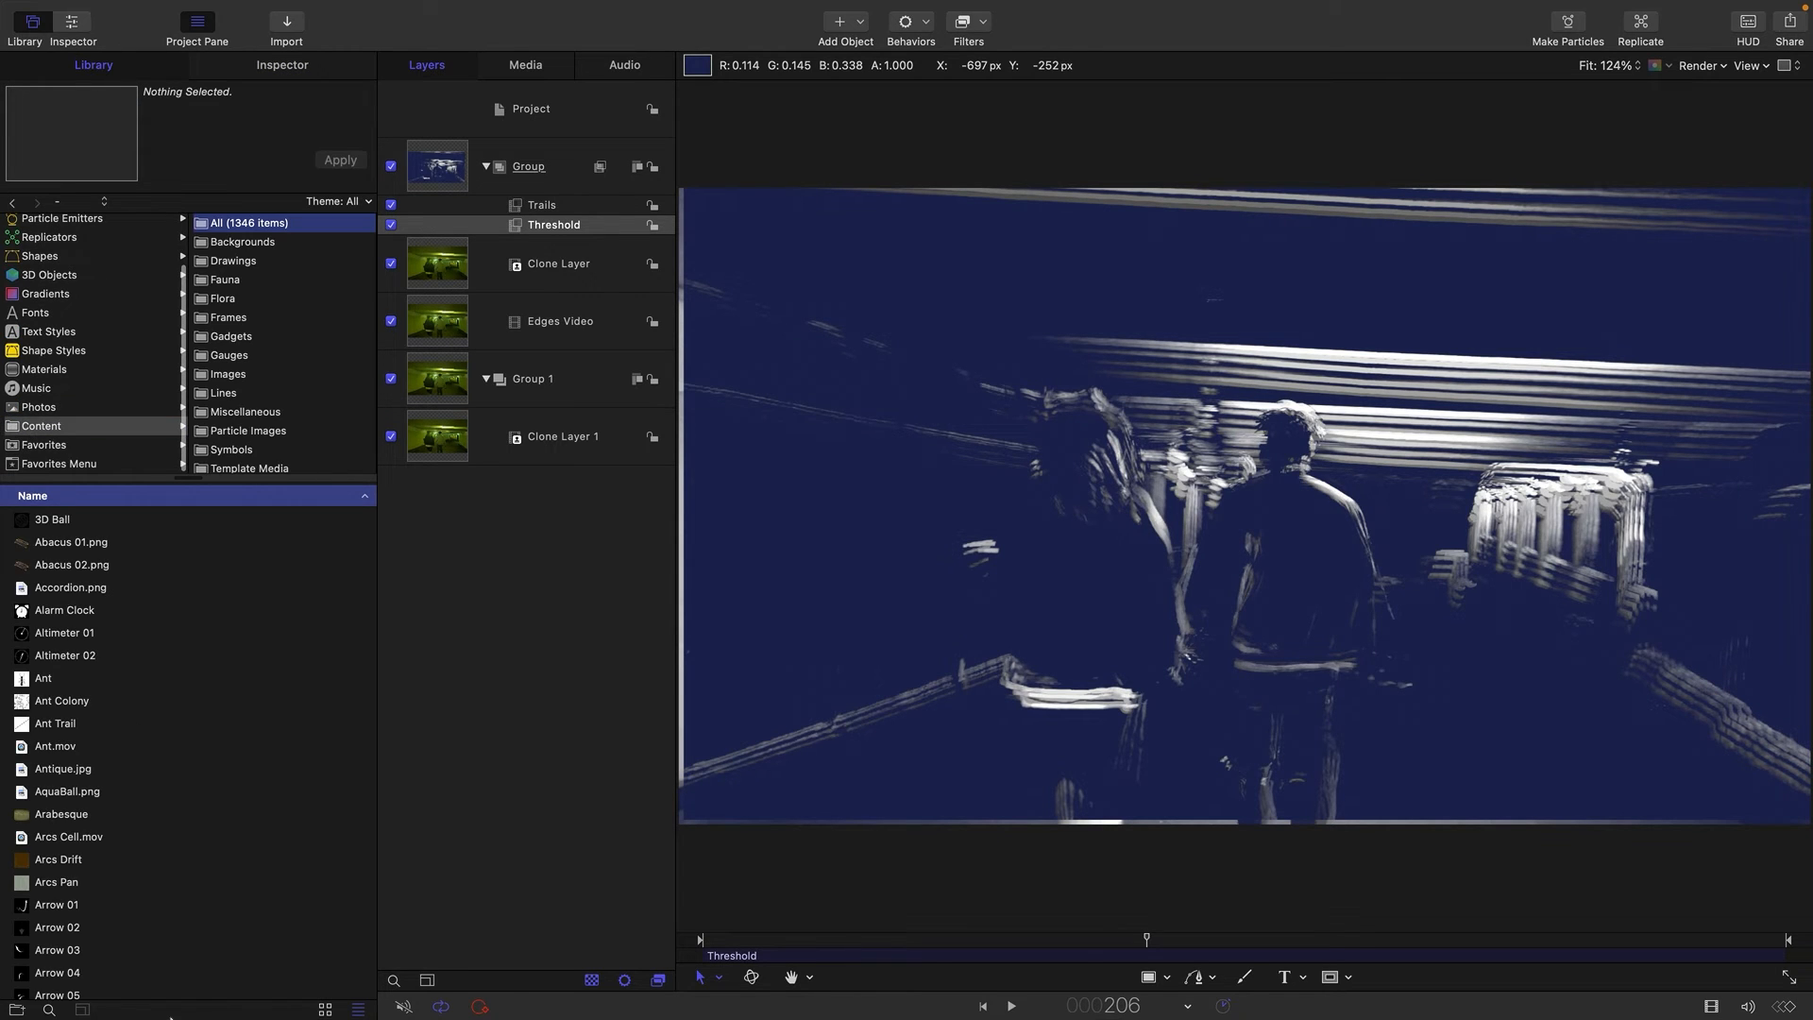
{"action": "left_click", "coordinate": [49, 1009]}
{"action": "type", "text": "TRAV"}
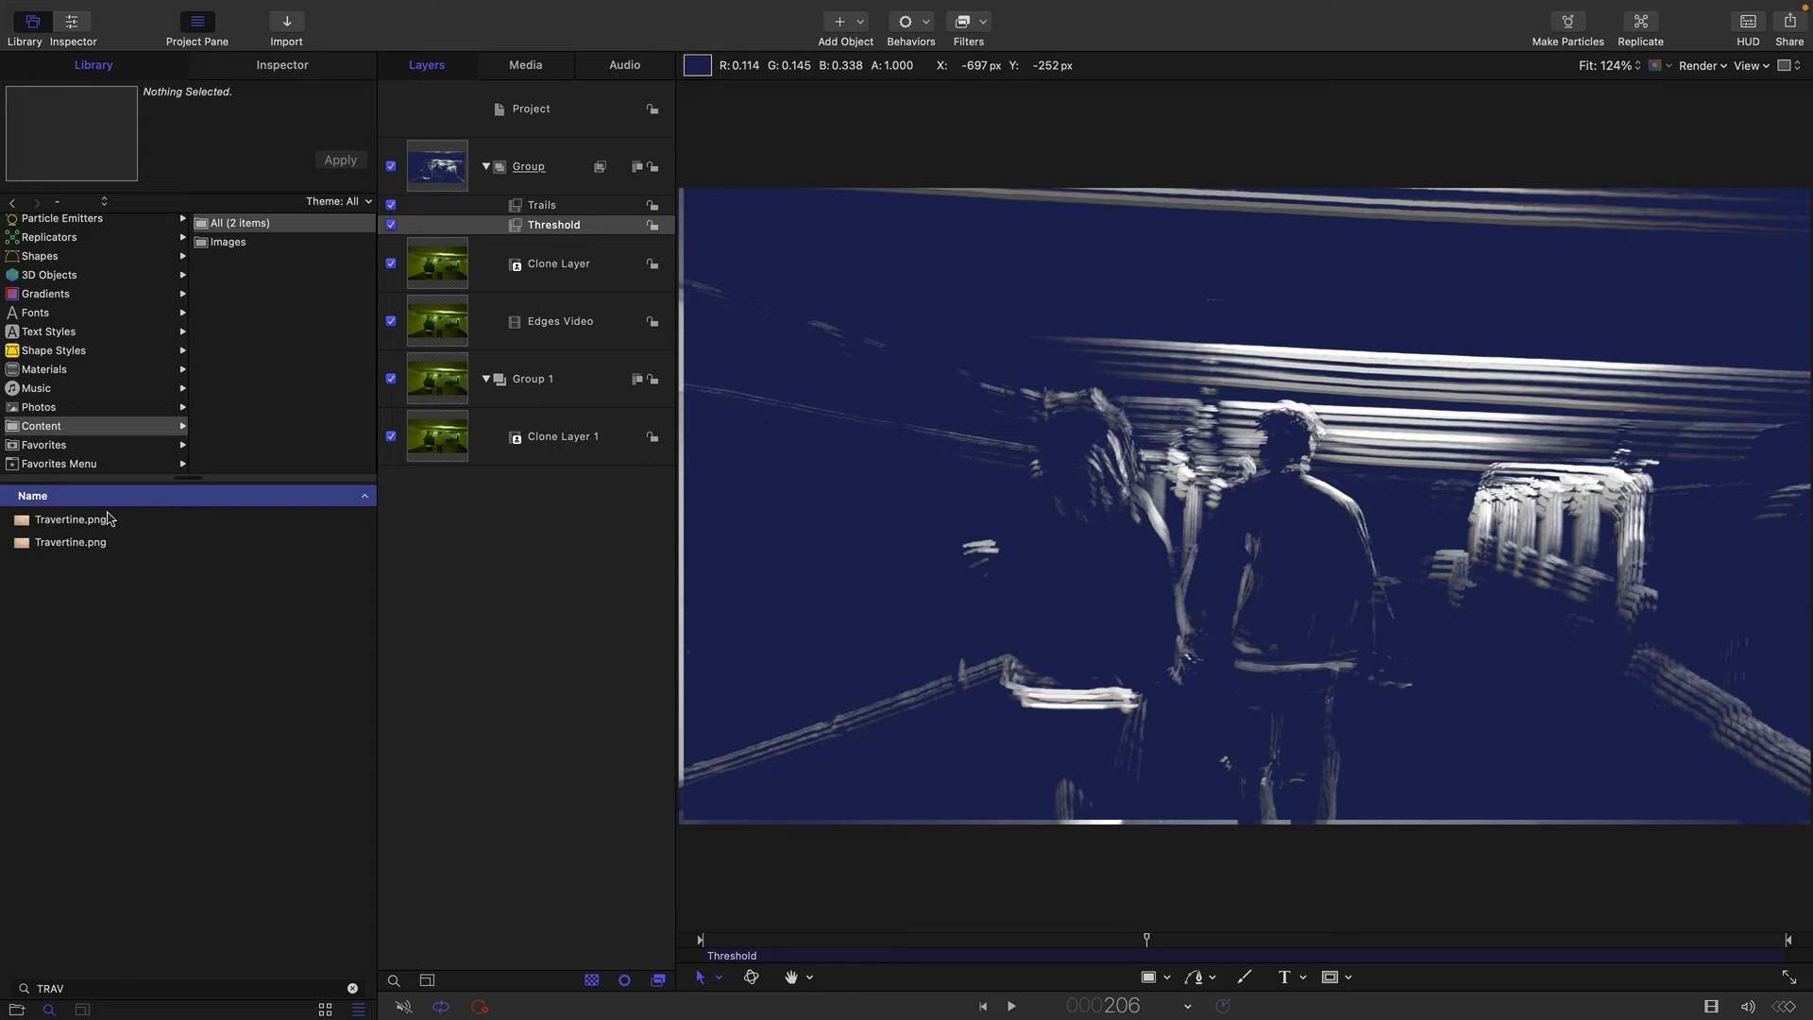
{"action": "left_click", "coordinate": [31, 520]}
{"action": "mouse_move", "coordinate": [80, 507]}
{"action": "left_mouse_down"}
{"action": "mouse_move", "coordinate": [485, 409]}
{"action": "mouse_move", "coordinate": [482, 473]}
{"action": "mouse_move", "coordinate": [529, 475]}
{"action": "left_mouse_up"}
{"action": "left_click", "coordinate": [434, 436]}
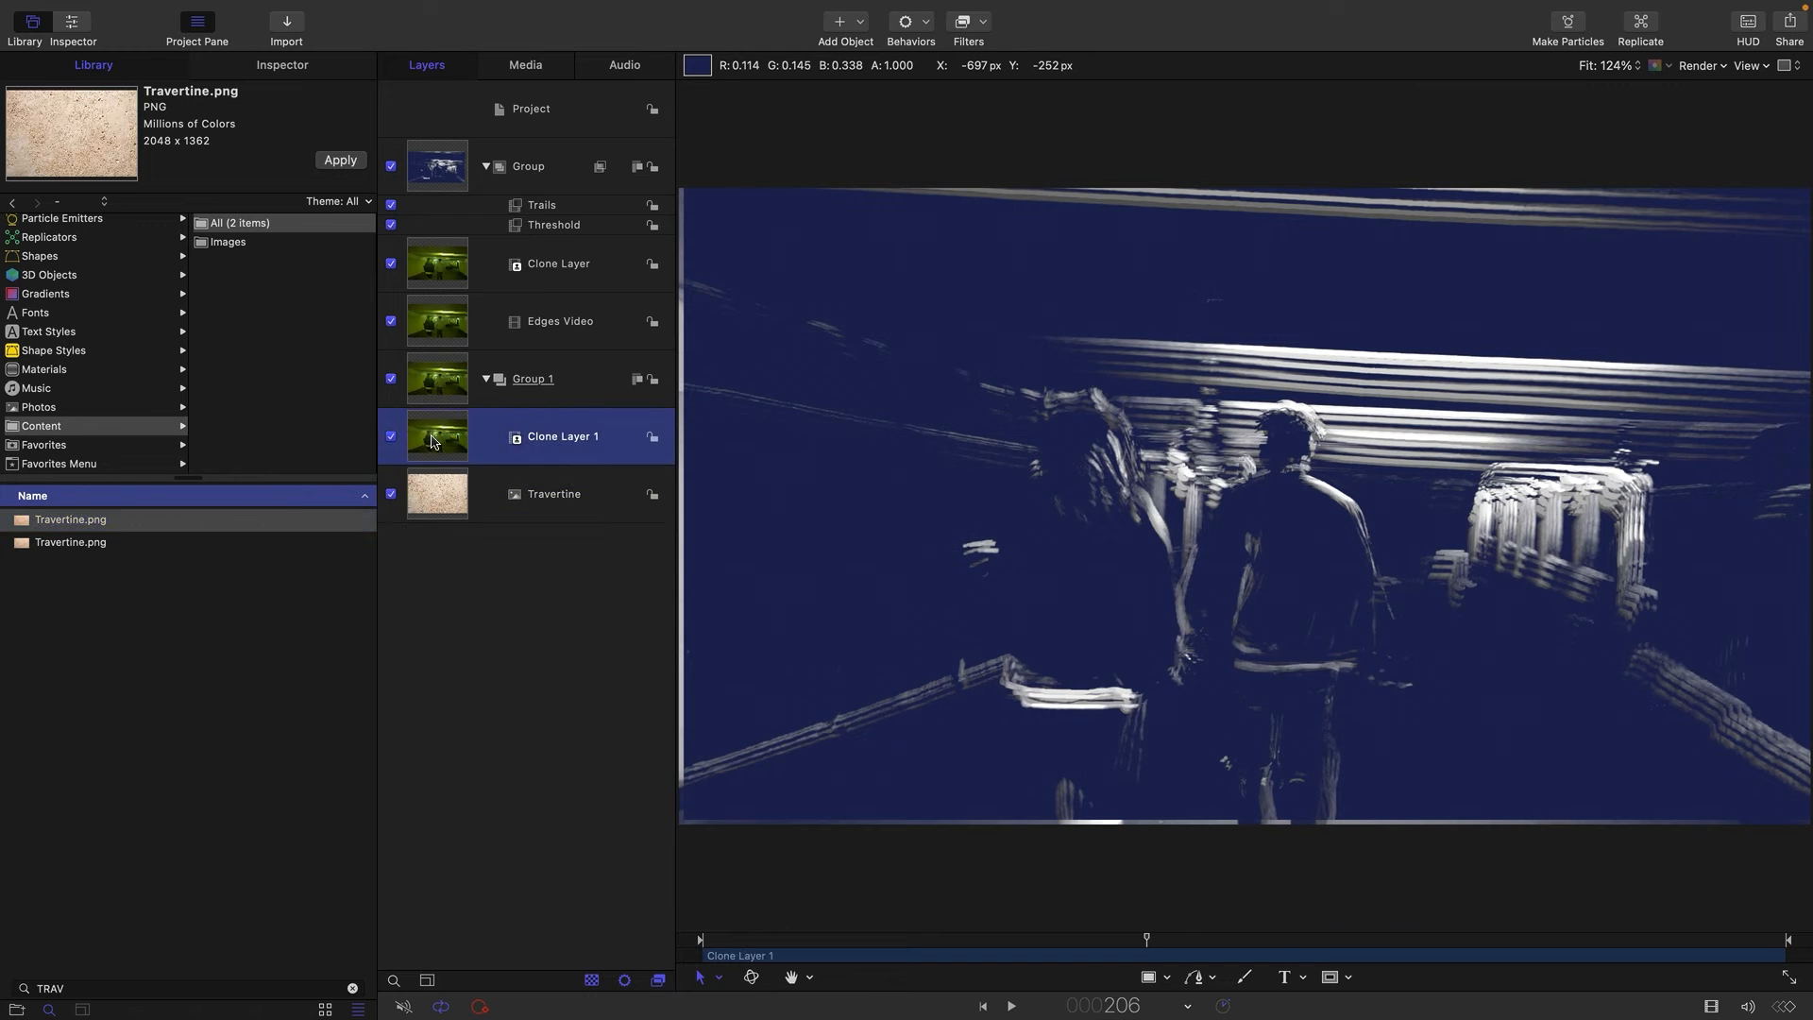
Set the Threshold filter's dark color back to pure black.
{"action": "left_click", "coordinate": [525, 209]}
{"action": "left_click", "coordinate": [256, 450]}
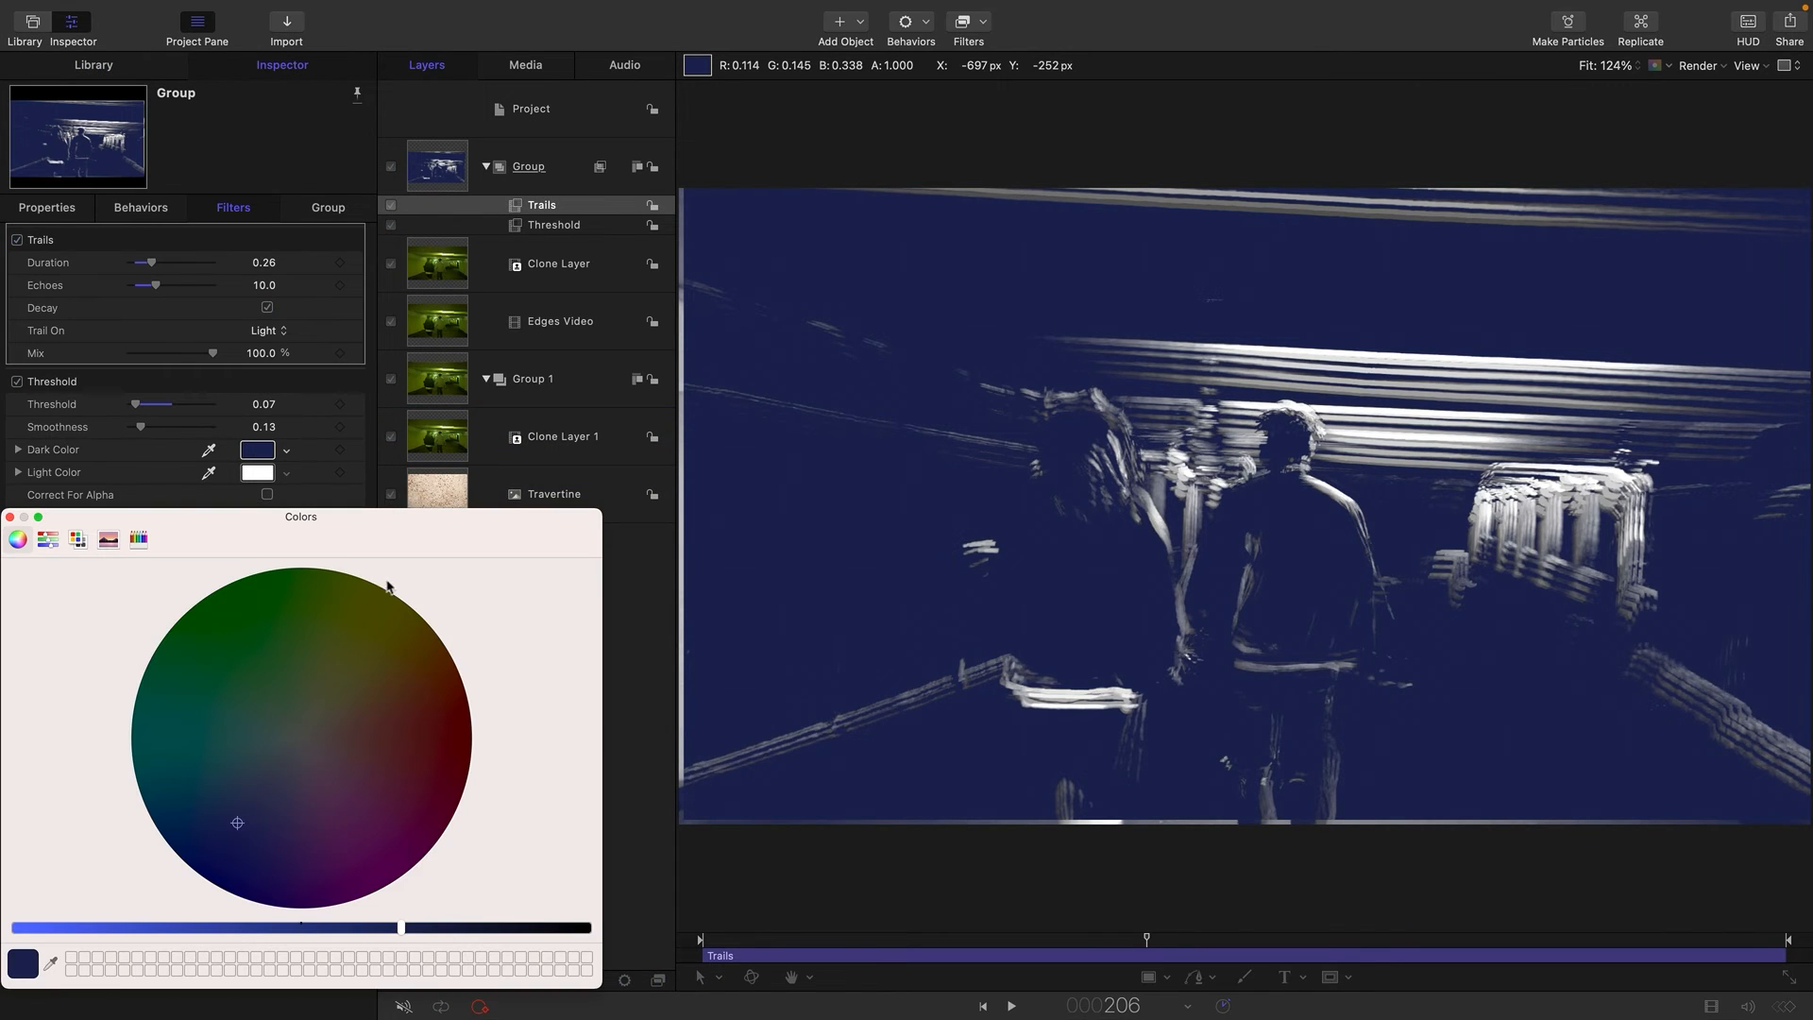
{"action": "left_click_drag", "start_coordinate": [435, 930], "coordinate": [589, 930]}
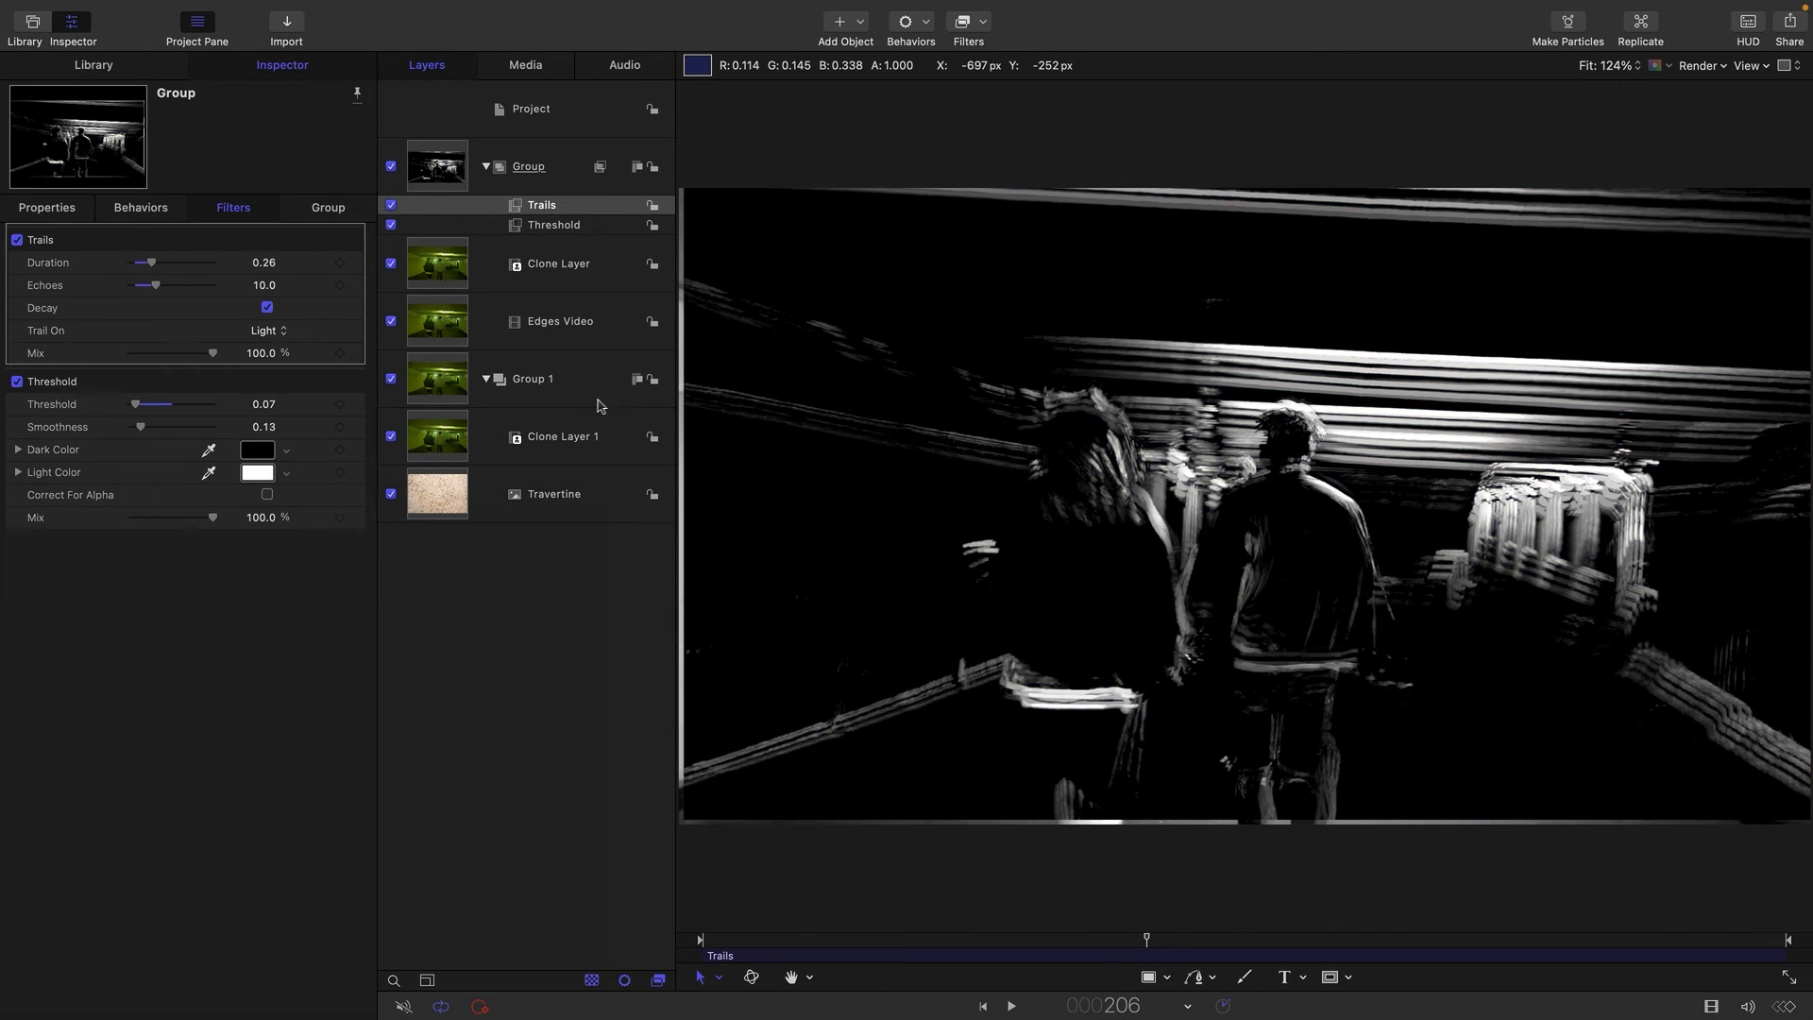
Add an image mask to Clone Layer 1 with the edge-line group as mask source and Luminance as source channel.
{"action": "left_click", "coordinate": [435, 434]}
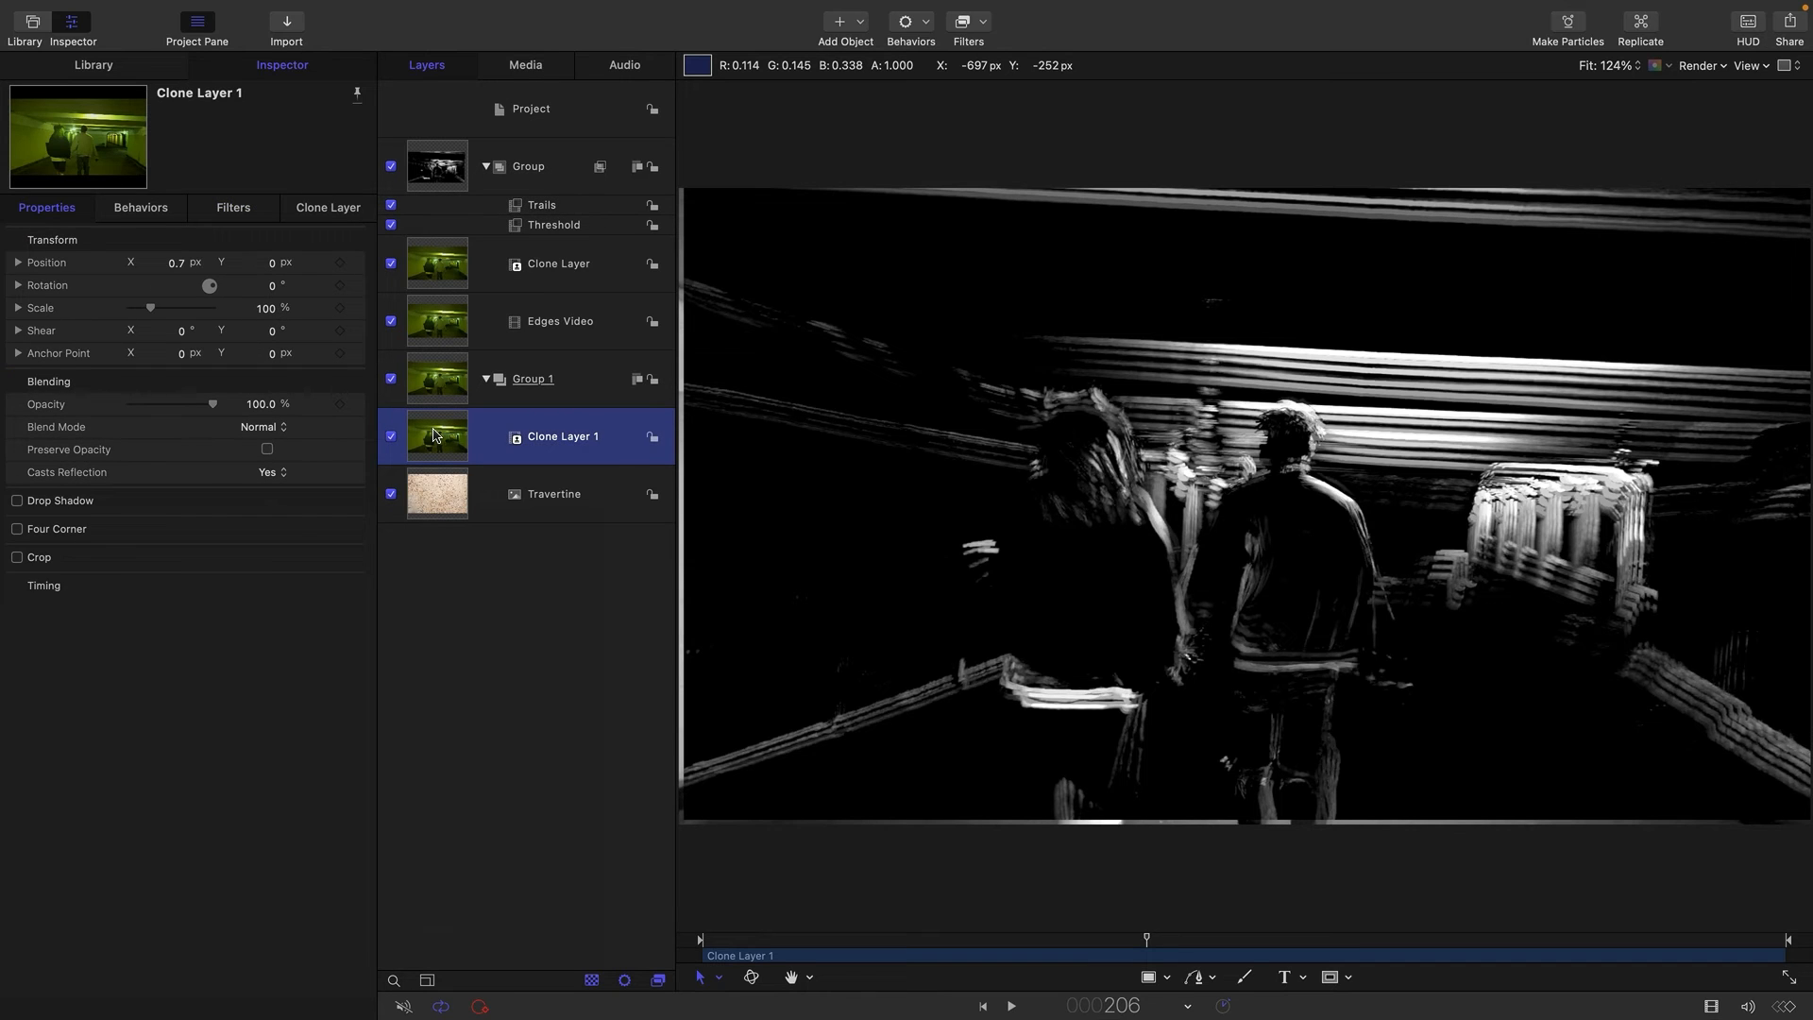
{"action": "right_click", "coordinate": [435, 435]}
{"action": "left_click", "coordinate": [510, 731]}
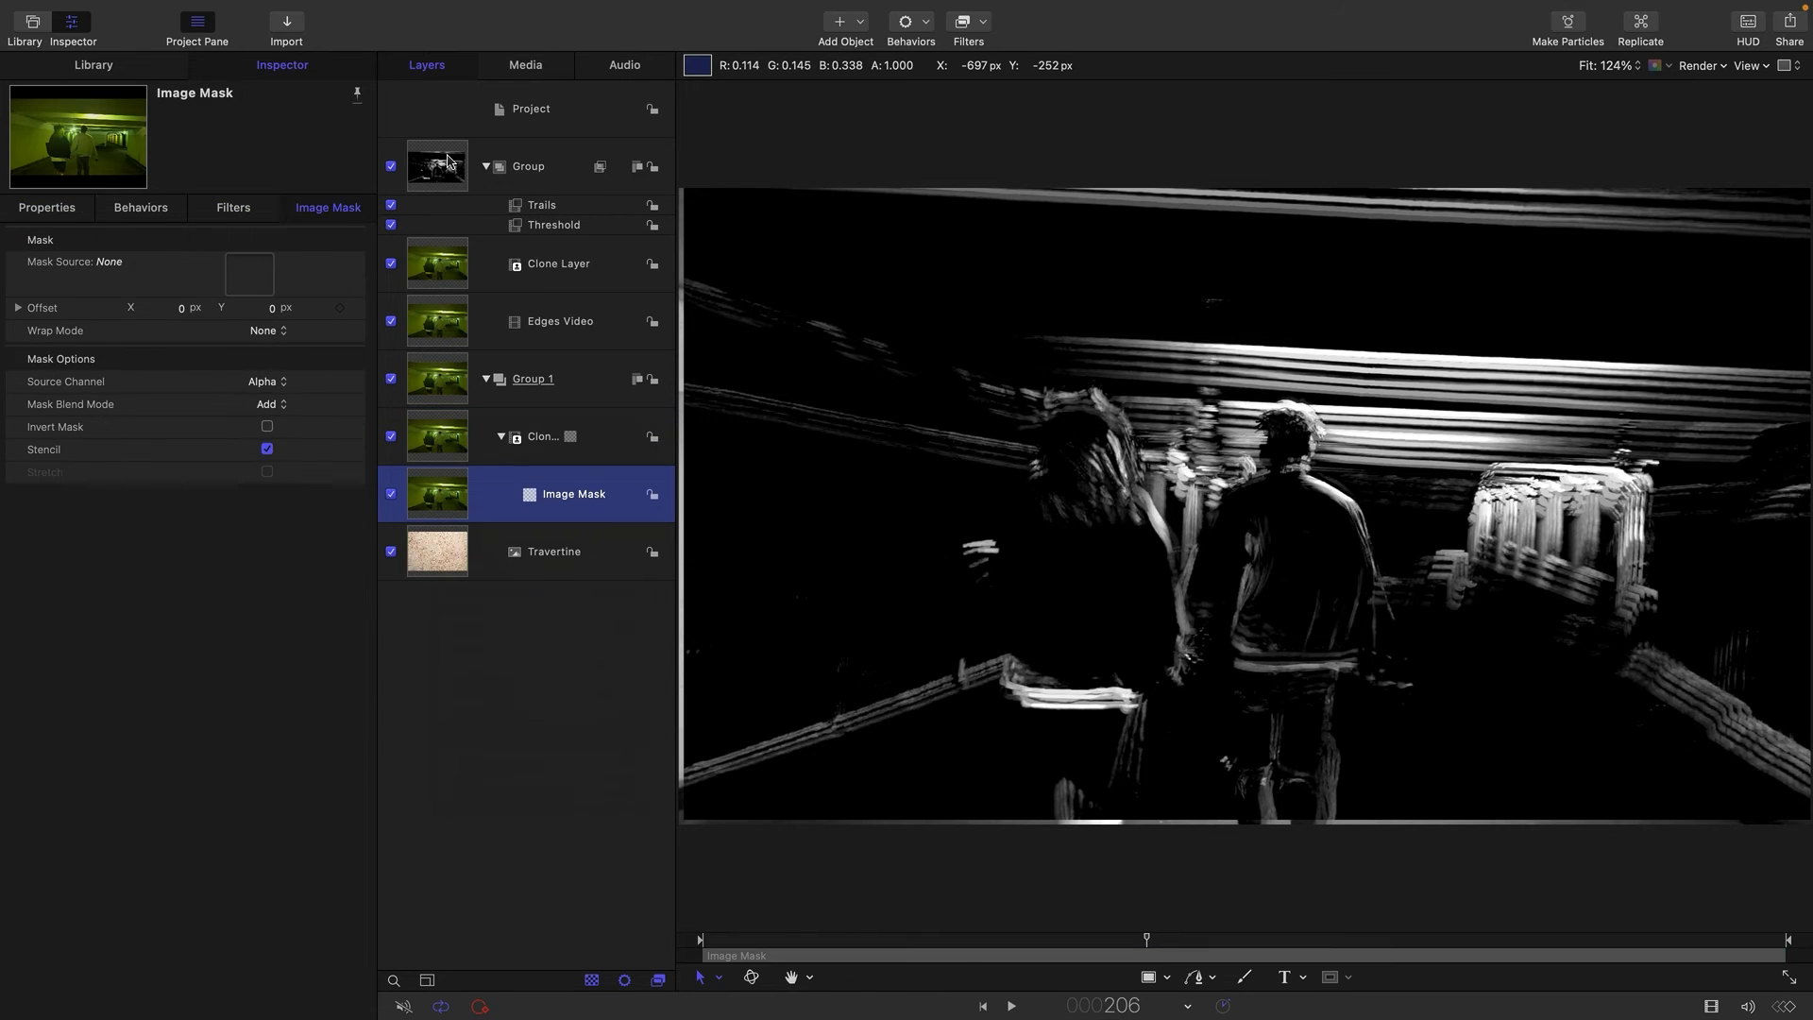
{"action": "left_click_drag", "start_coordinate": [261, 274], "coordinate": [256, 275]}
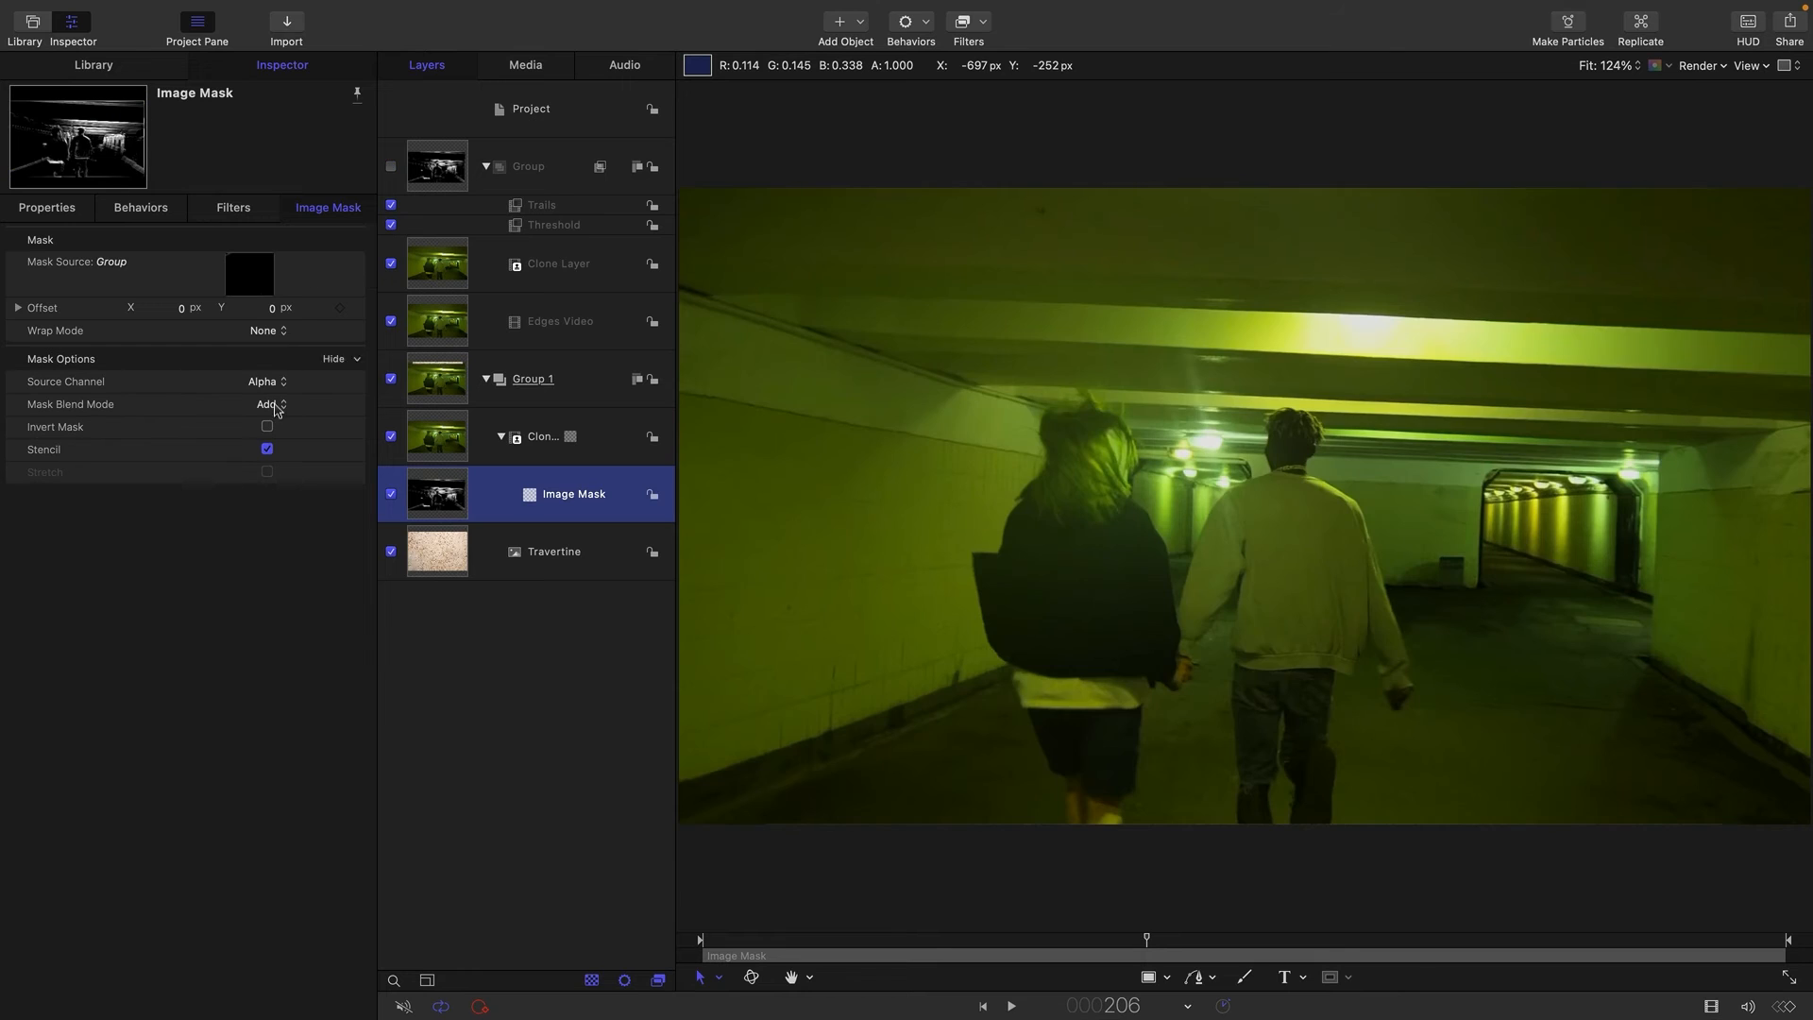
{"action": "left_click", "coordinate": [264, 387]}
{"action": "left_click", "coordinate": [274, 405]}
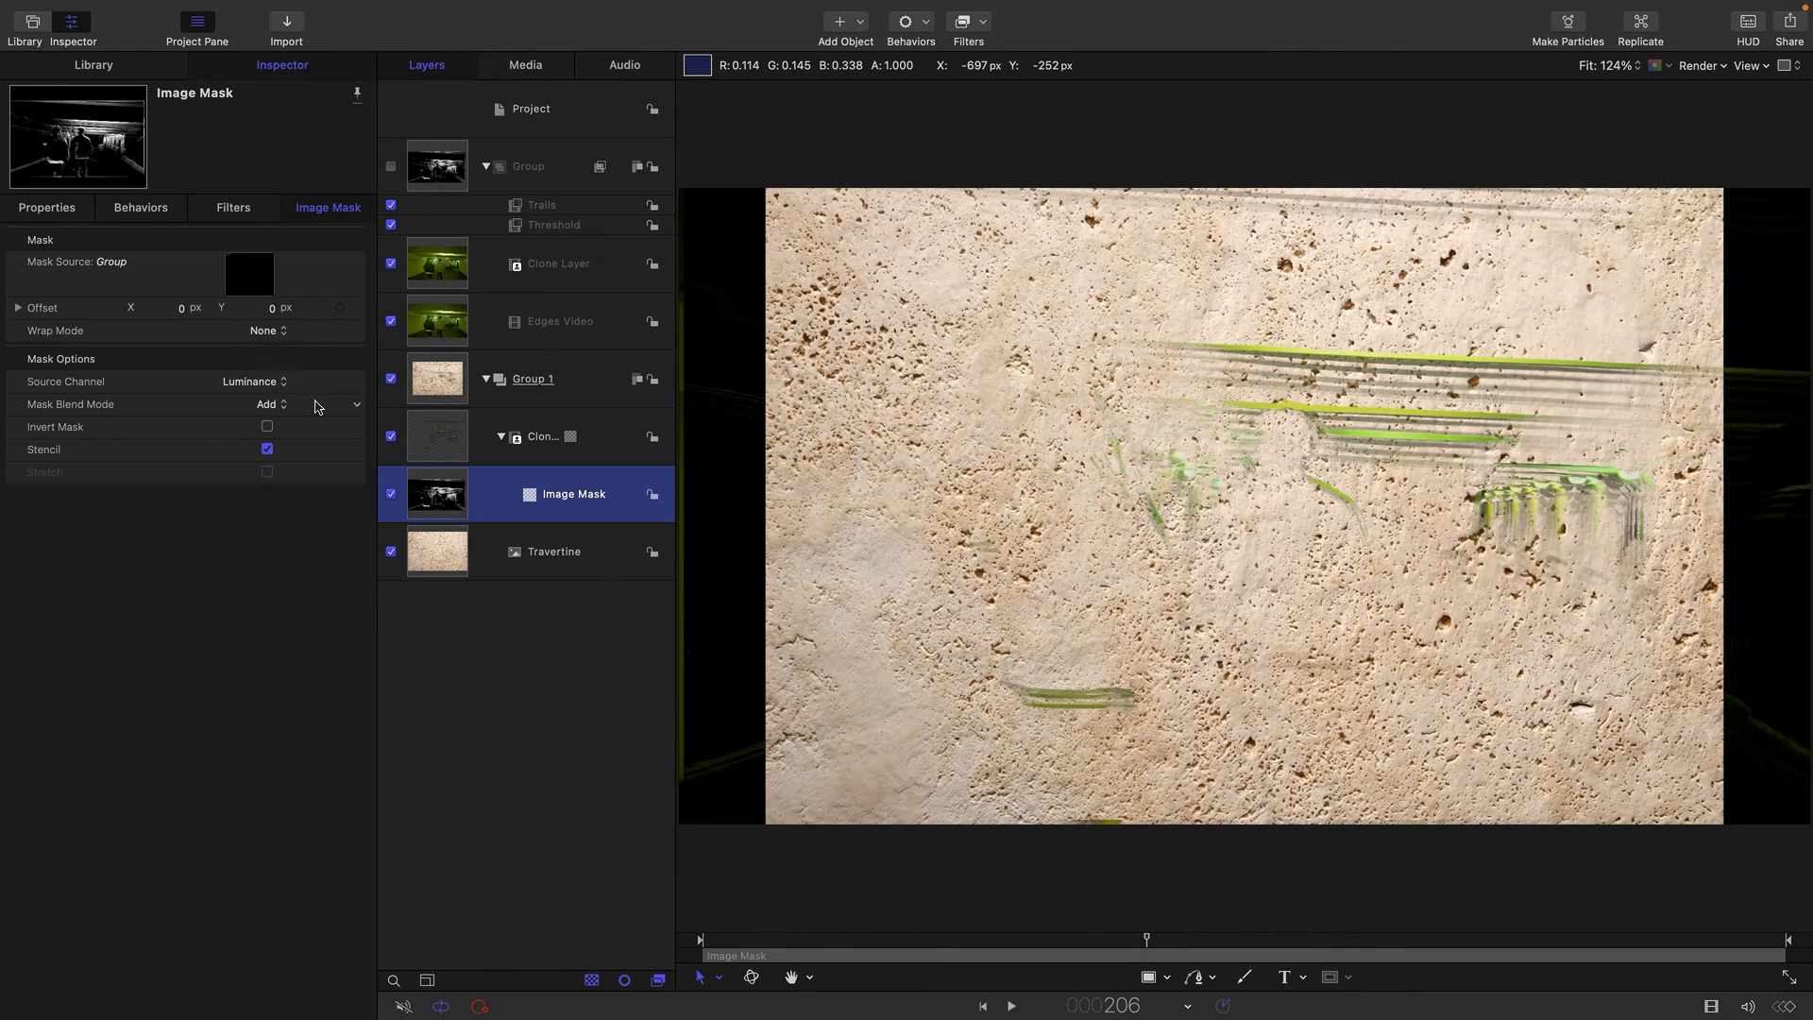
Scale the Travertine image to 113.3% so it fills the frame, and add a Levels filter to it.
{"action": "left_click", "coordinate": [419, 560]}
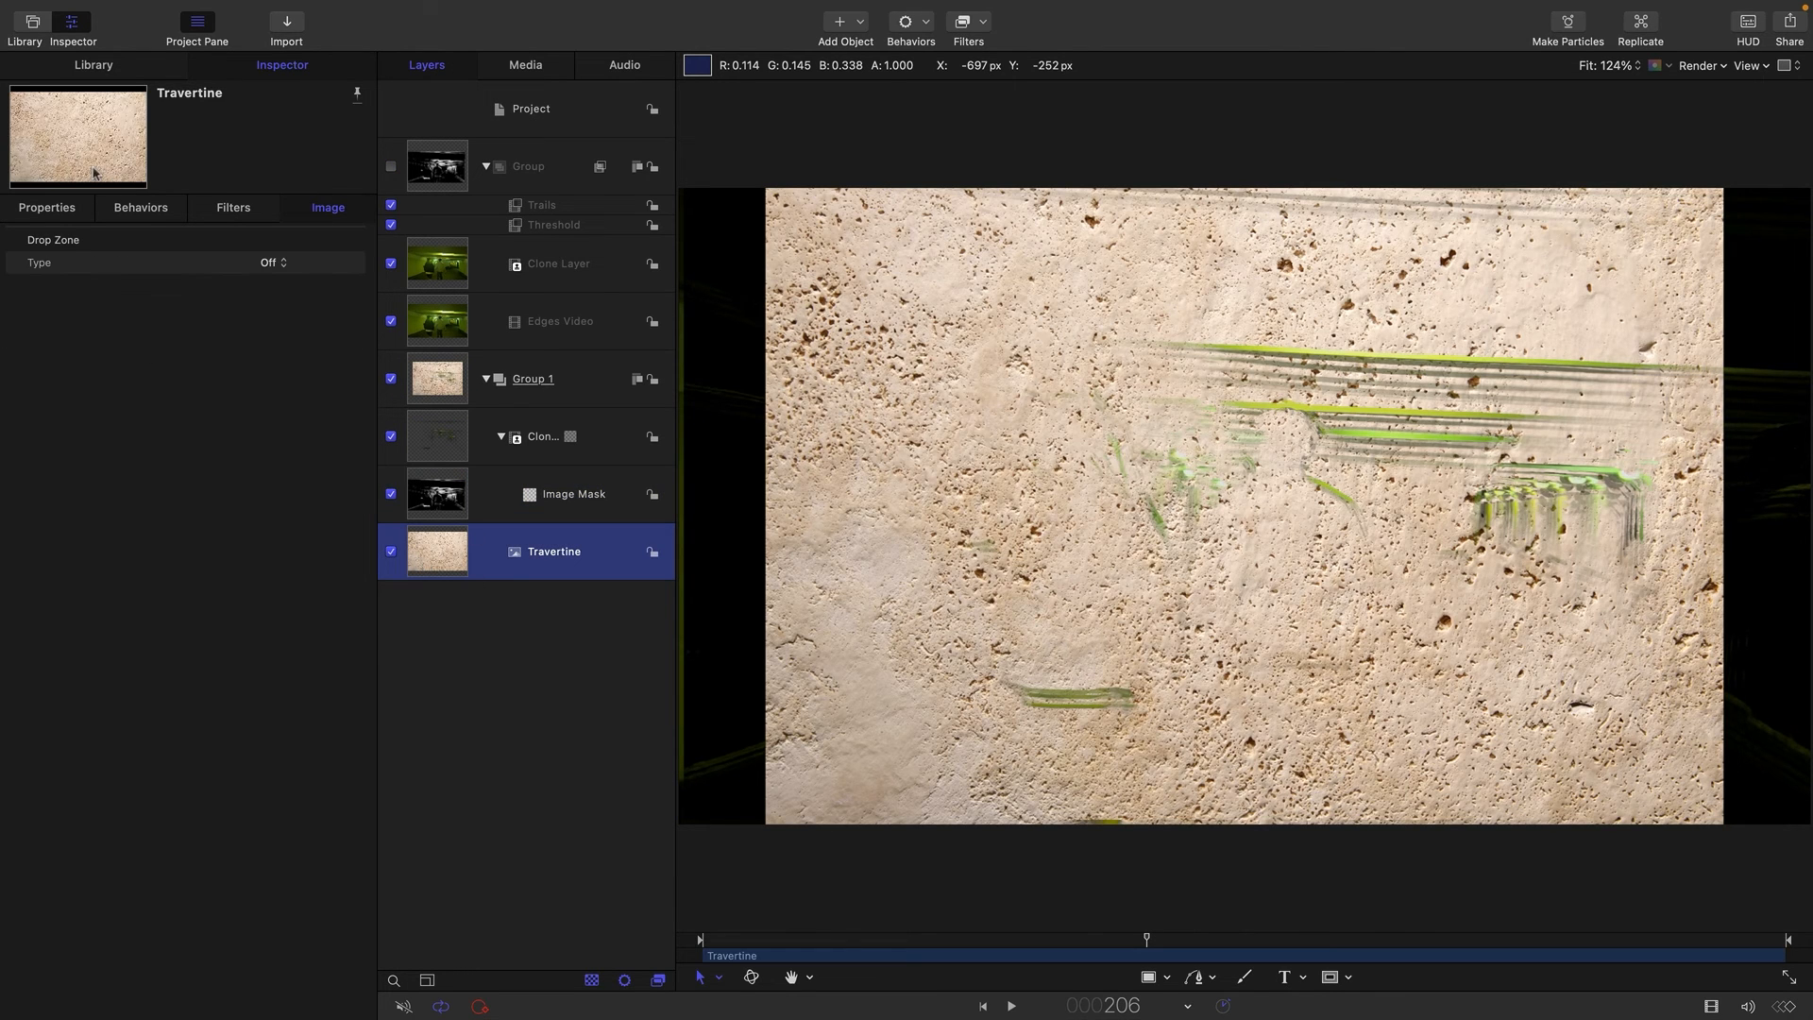
{"action": "left_click", "coordinate": [47, 207]}
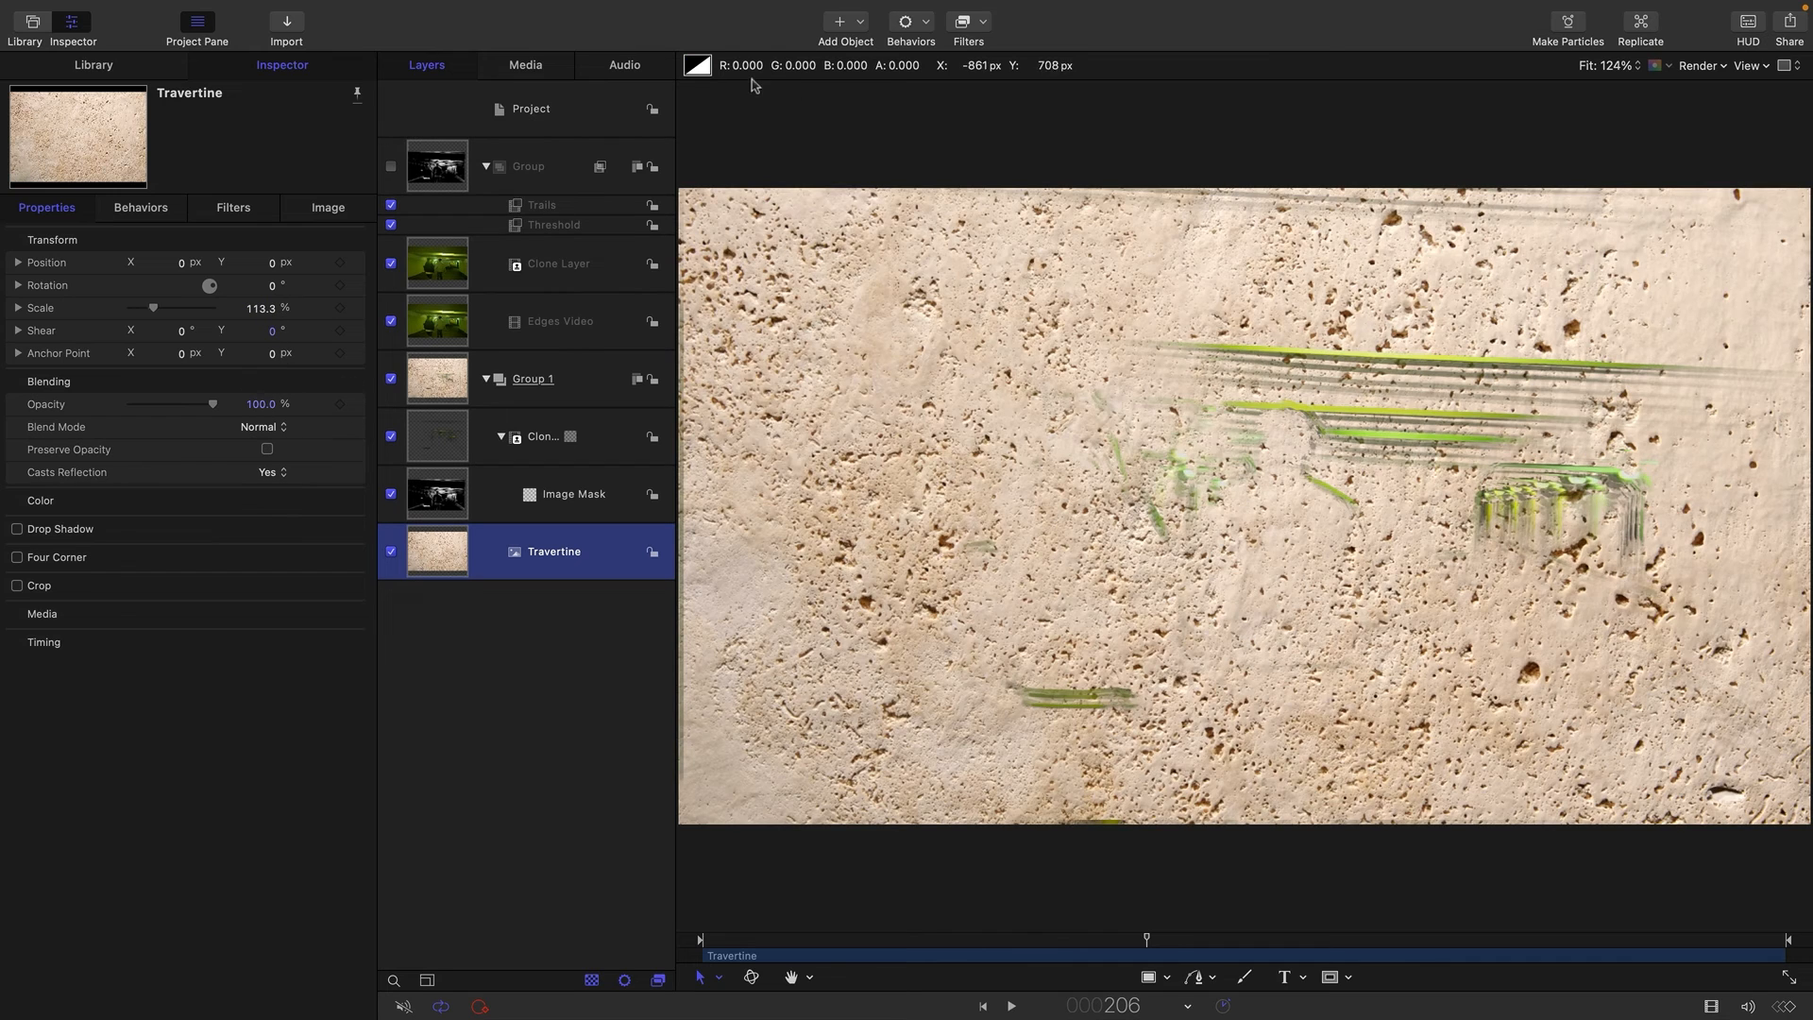
{"action": "left_click", "coordinate": [965, 34]}
{"action": "mouse_move", "coordinate": [1000, 110]}
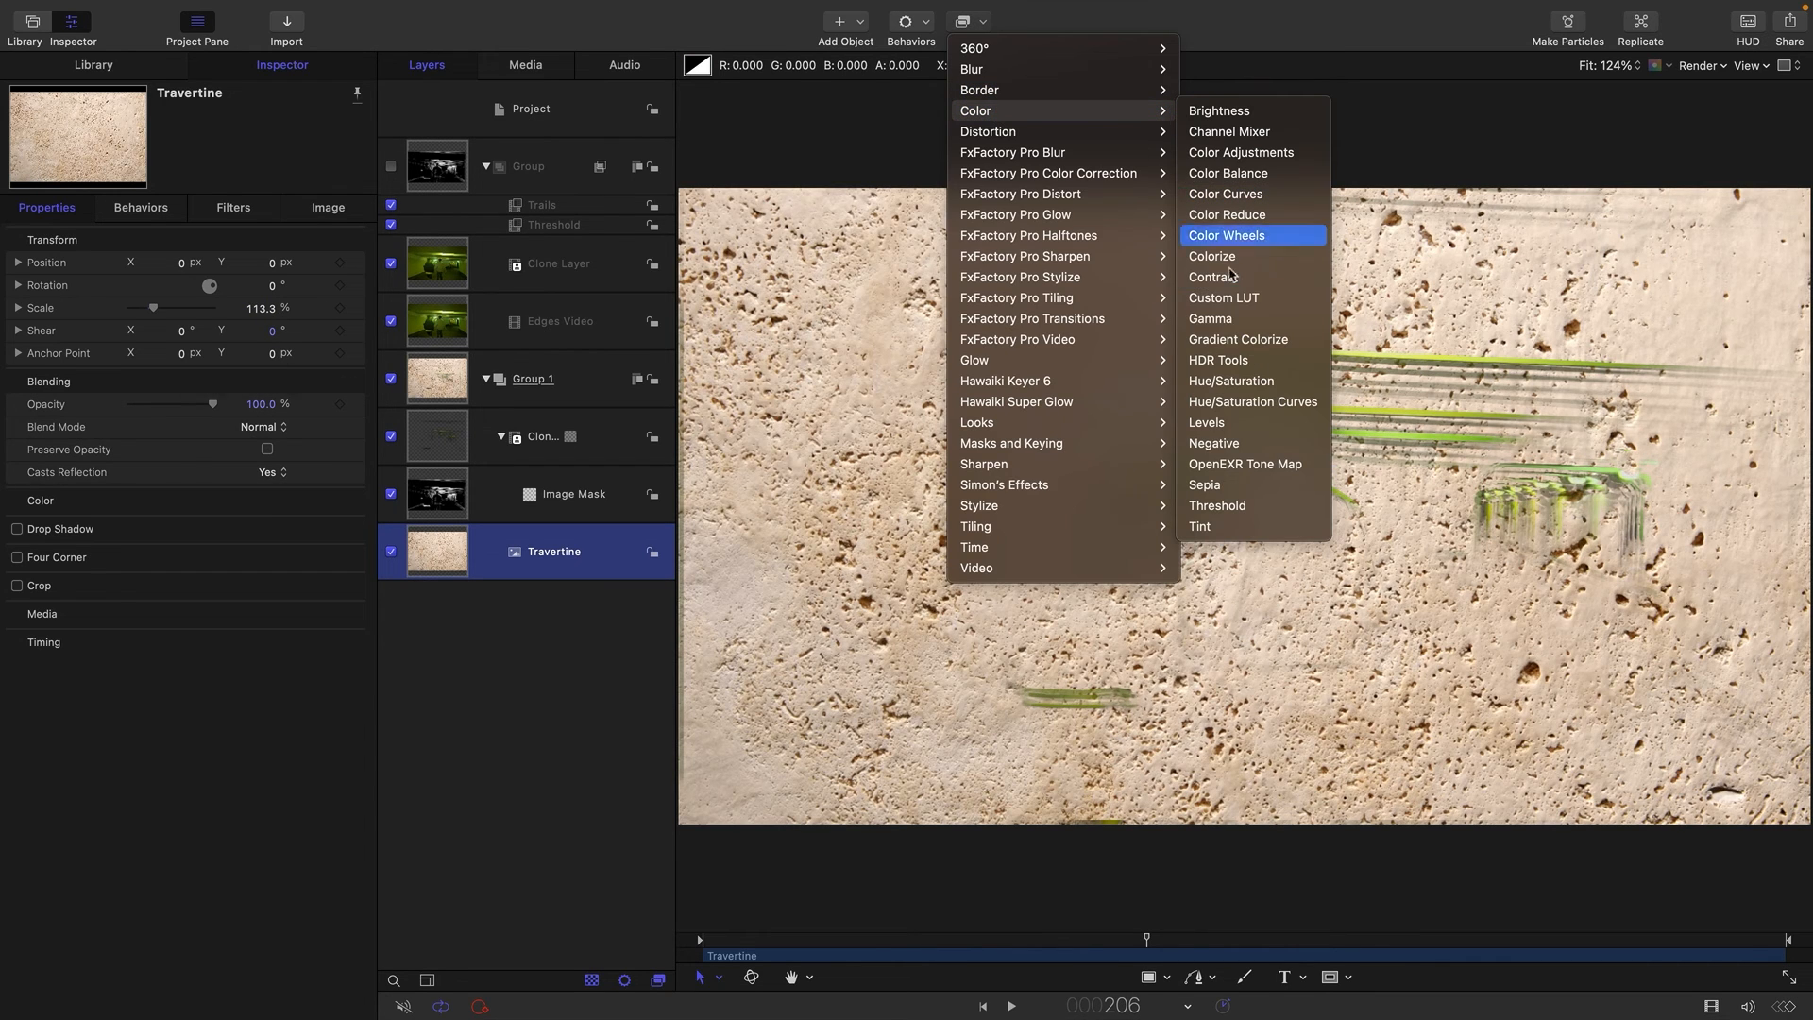
{"action": "left_click", "coordinate": [1228, 423]}
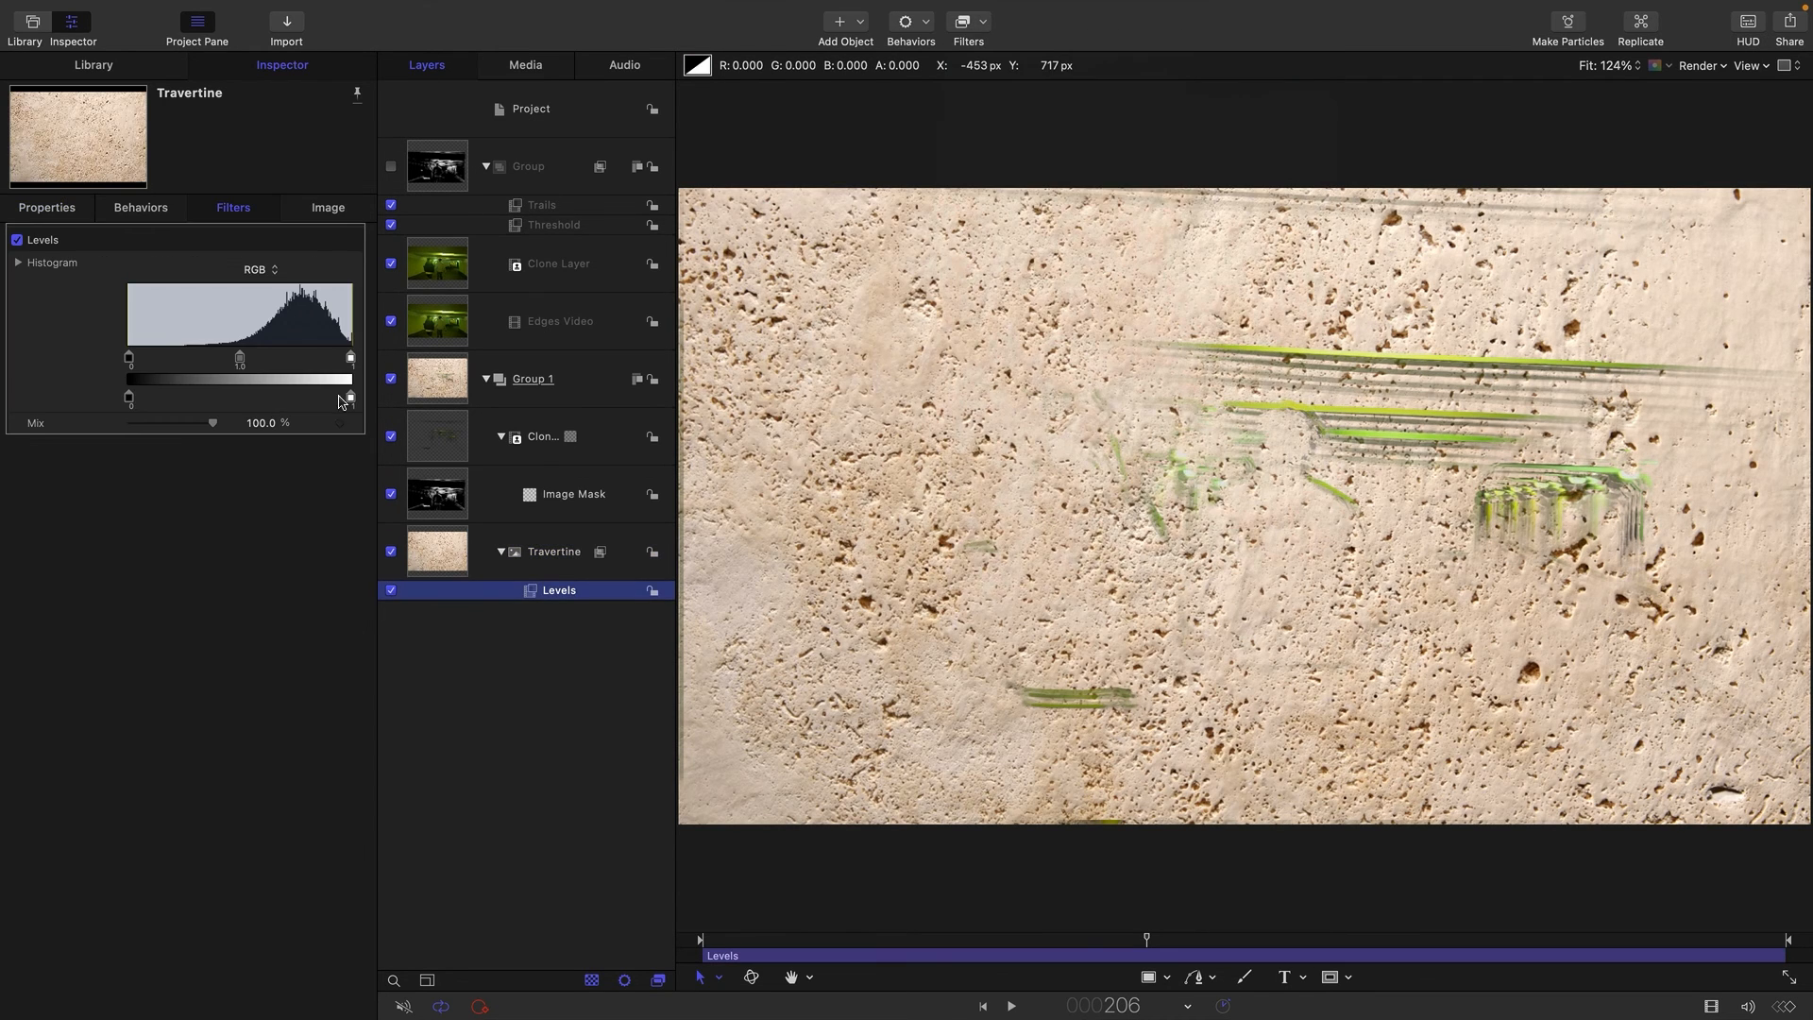
Darken the Travertine by lowering the Levels output white point to about 0.20, and scrub through the composite to preview it.
{"action": "left_click_drag", "start_coordinate": [352, 397], "coordinate": [174, 397]}
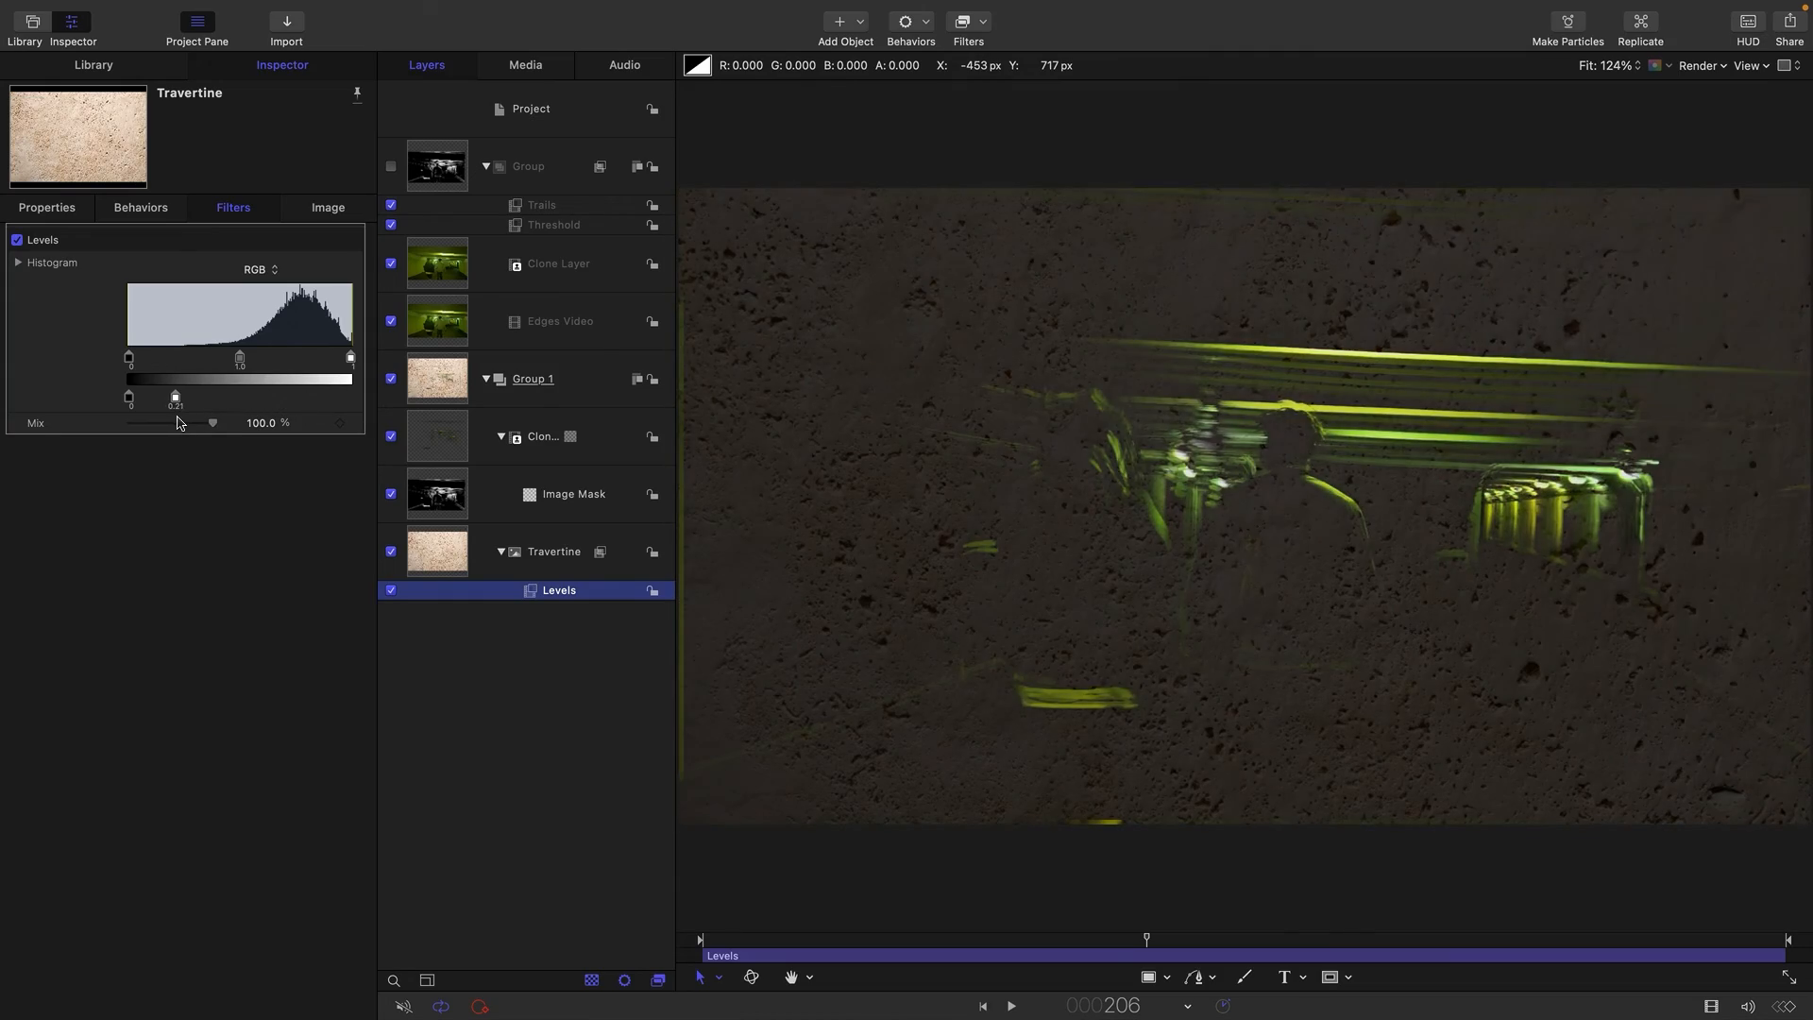
{"action": "left_click", "coordinate": [891, 926]}
{"action": "left_click_drag", "start_coordinate": [891, 923], "coordinate": [1188, 933]}
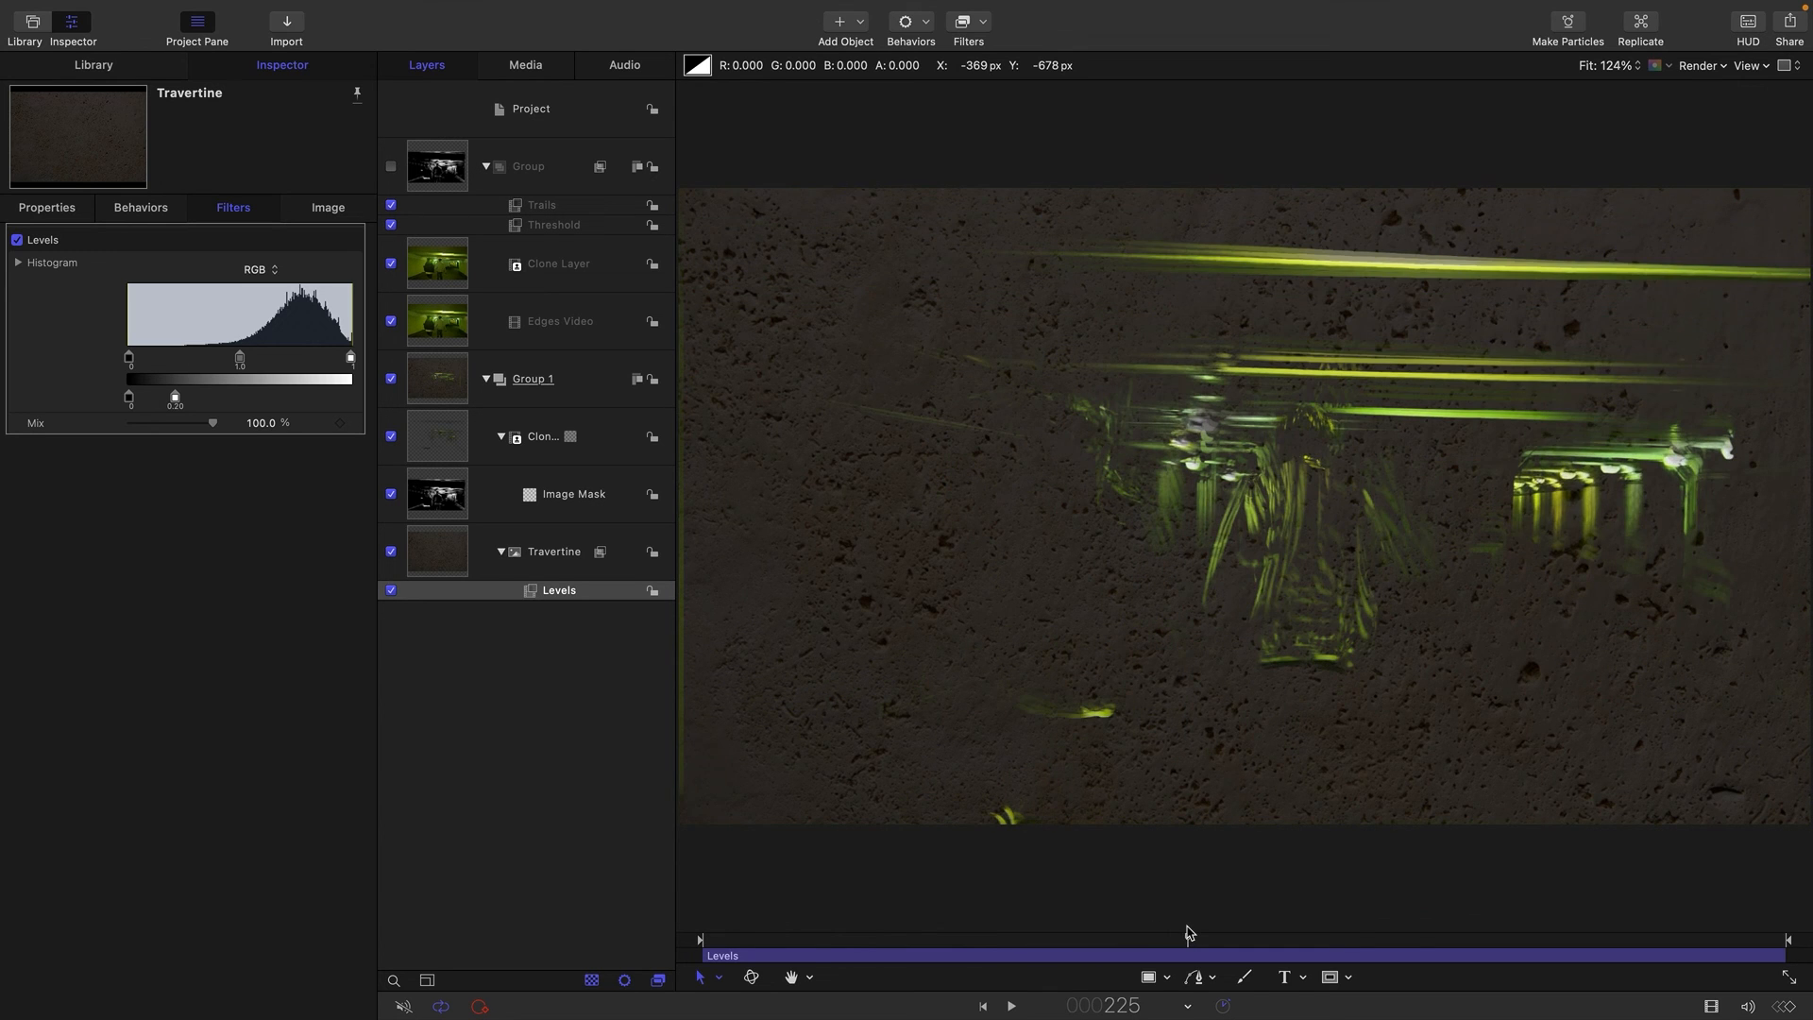